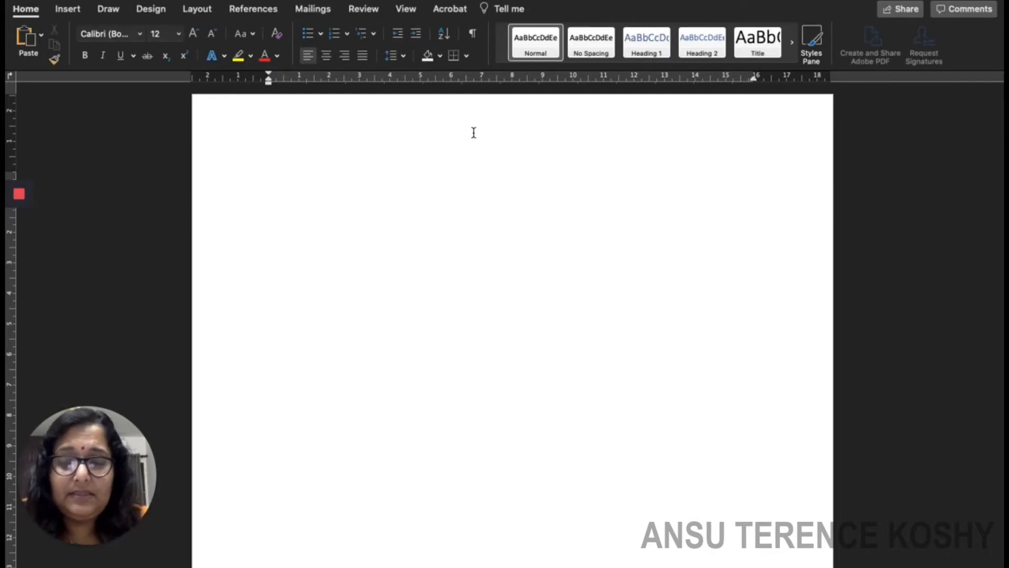
Type the heading 'INSERTING A TABLE' and insert a 5-column, 4-row table from the grid.
{"action": "type", "text": "INSERTING A TABLE"}
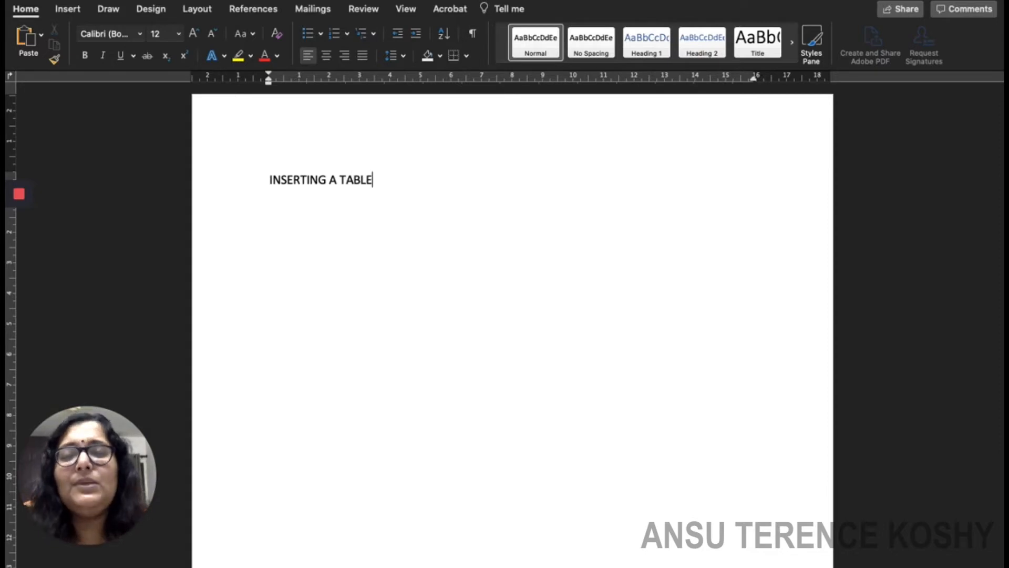
{"action": "left_click", "coordinate": [68, 9]}
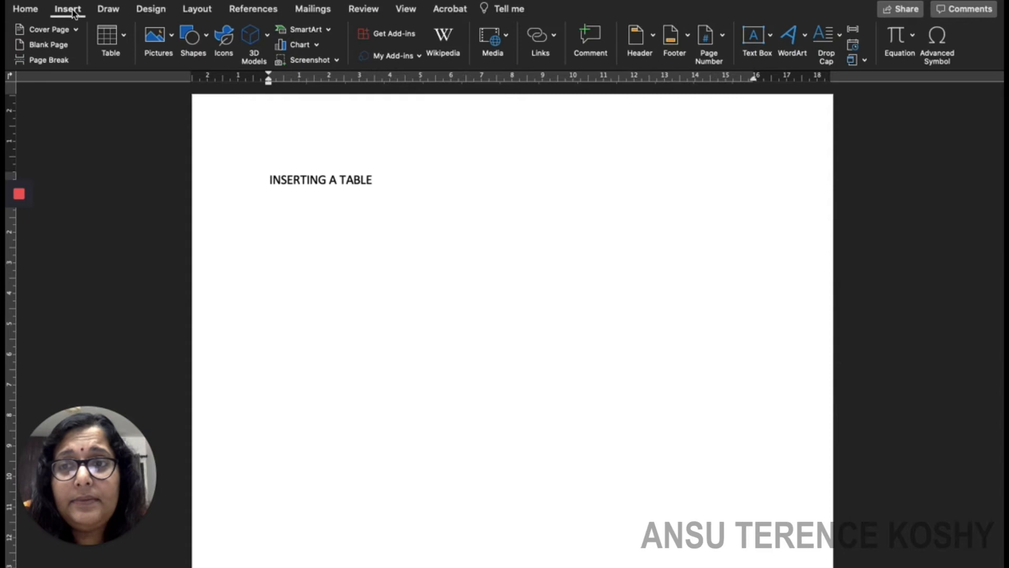
{"action": "left_click", "coordinate": [123, 37]}
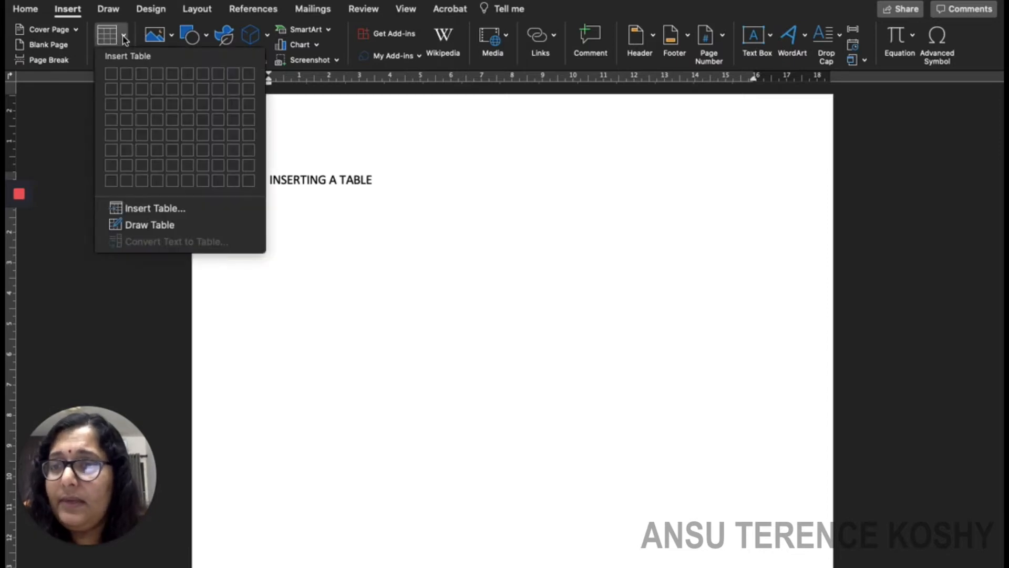
{"action": "left_click", "coordinate": [173, 119]}
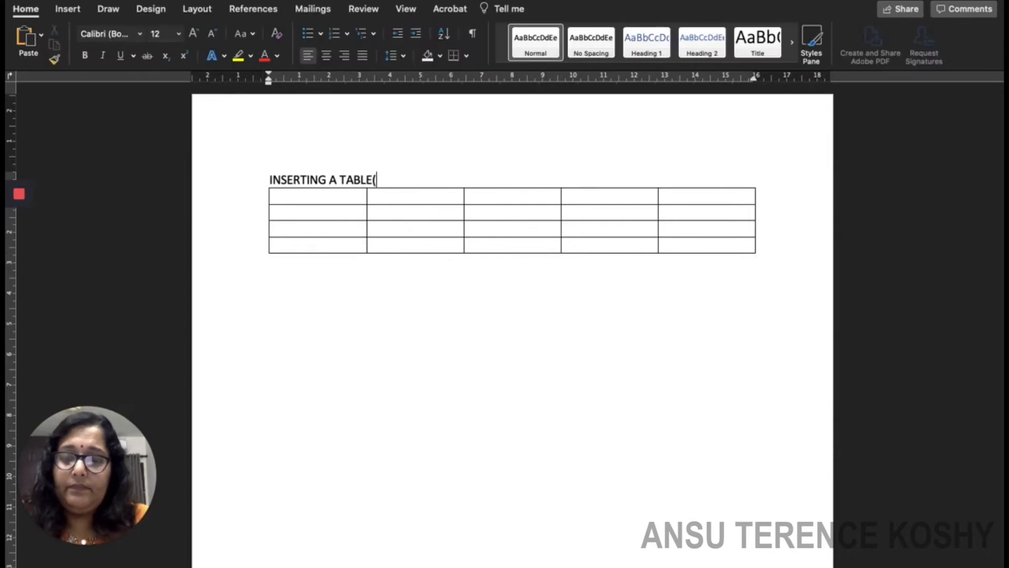
Complete the heading with '(GRID METHOD)' and start a new line below the table.
{"action": "type", "text": "GRID METHOD"}
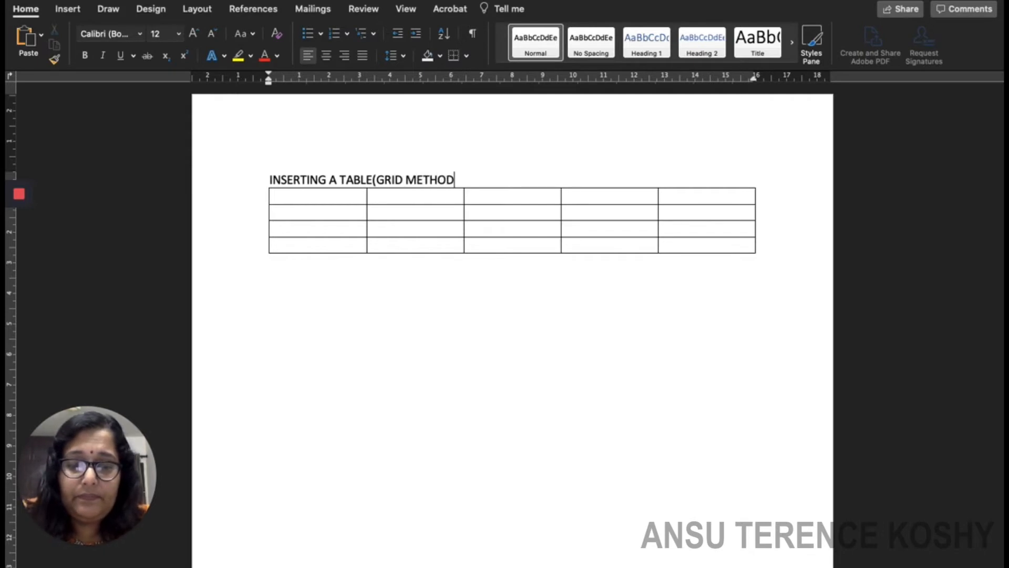
{"action": "type", "text": ")"}
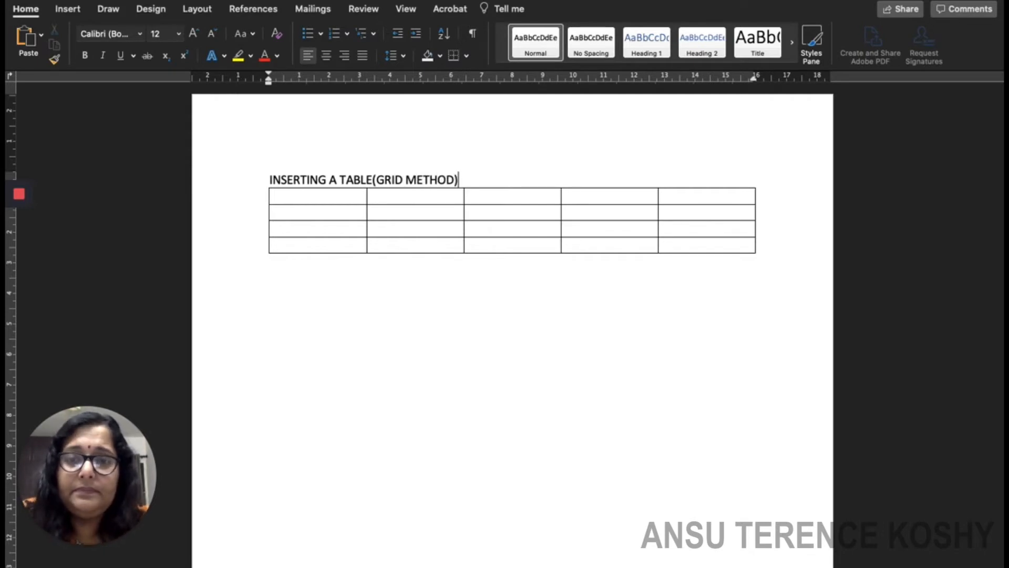
{"action": "left_click", "coordinate": [288, 288]}
{"action": "key", "text": "Return"}
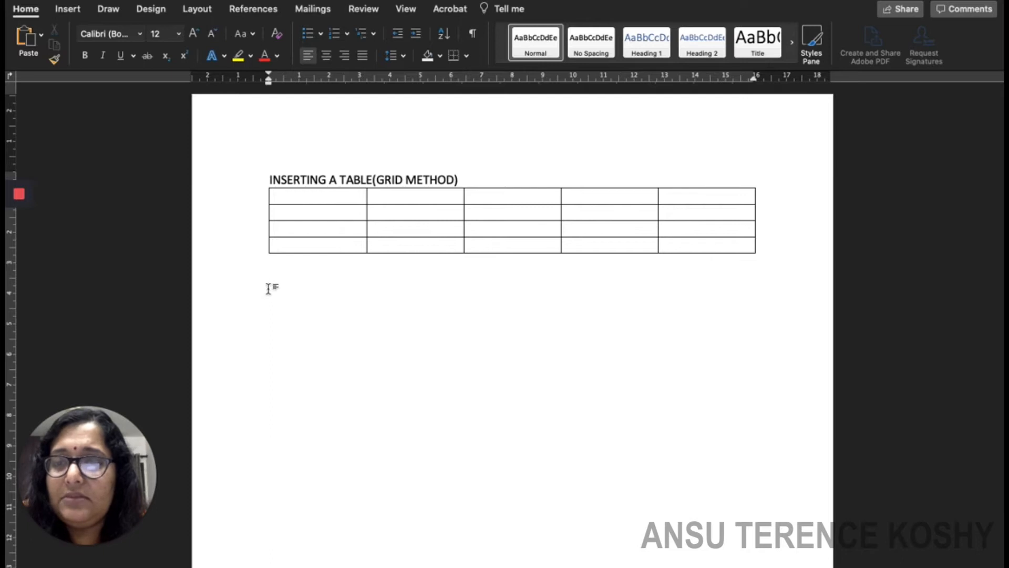
Insert a second five-column table from the Insert Table grid below the first.
{"action": "left_click", "coordinate": [68, 9]}
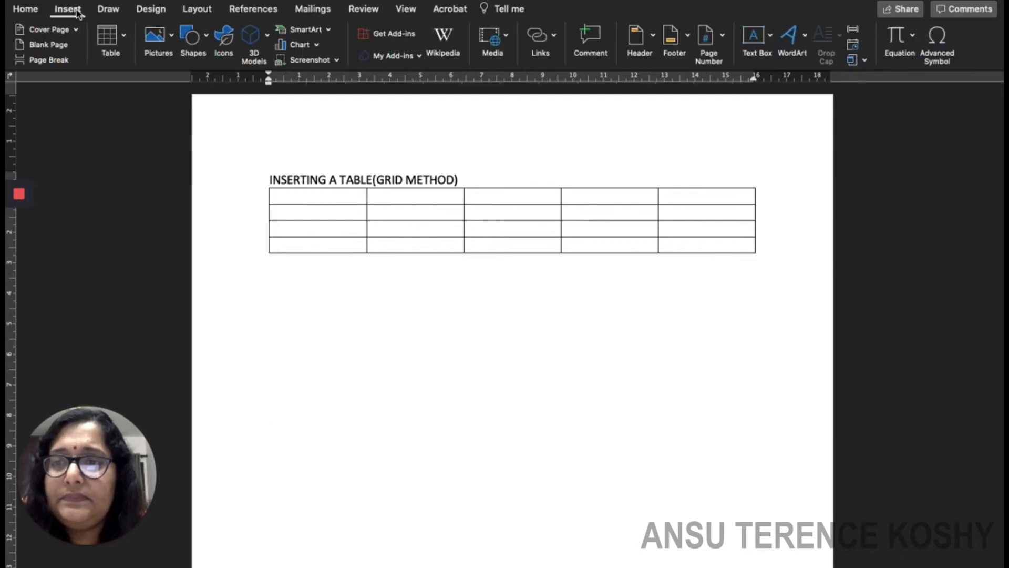
{"action": "left_click", "coordinate": [111, 45]}
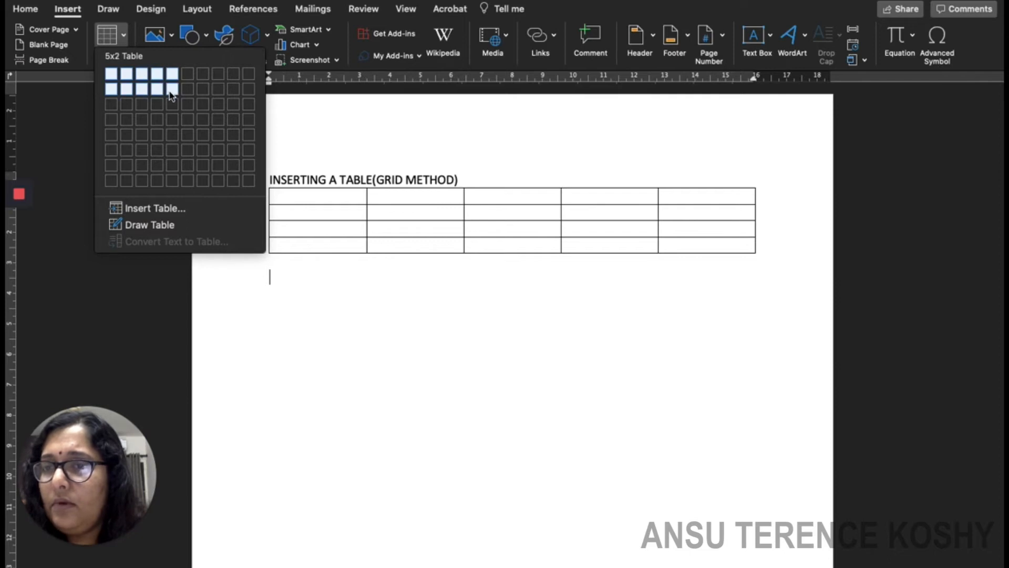
{"action": "left_click", "coordinate": [172, 120]}
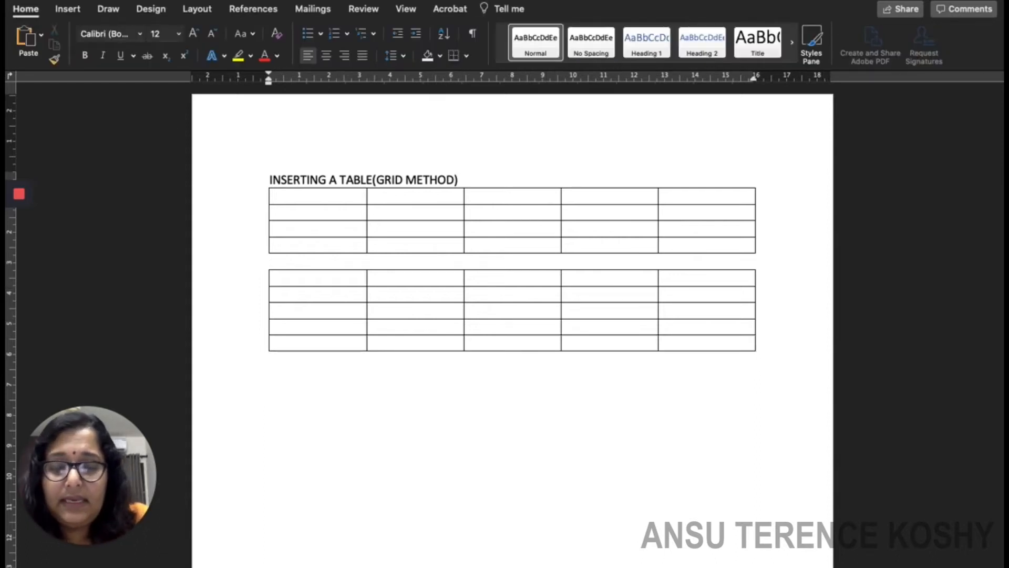
Type 'INSERTING A TABLE' and insert a 5-column, 4-row table through the Insert Table dialog.
{"action": "type", "text": "IN"}
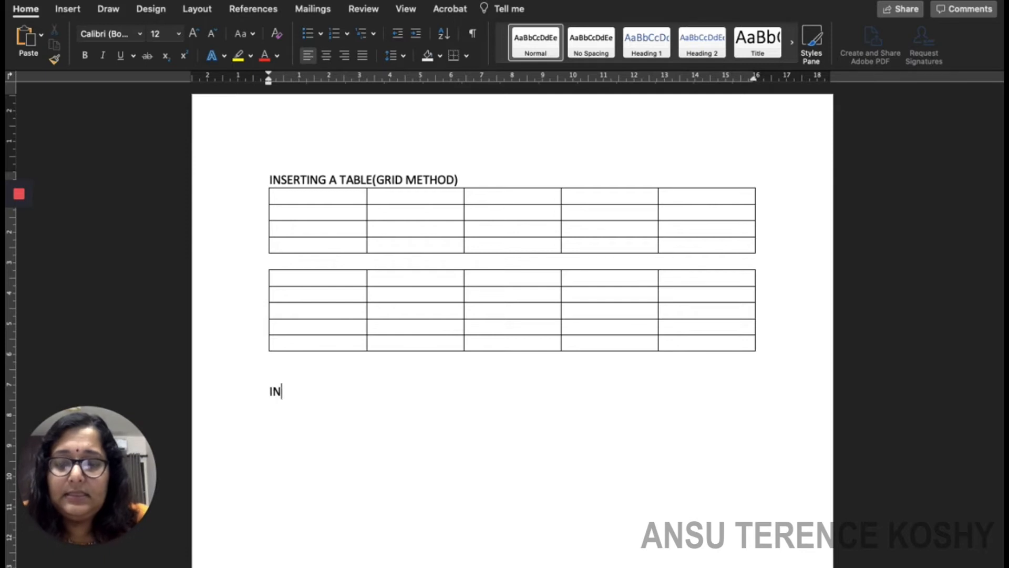
{"action": "type", "text": "SERTIN"}
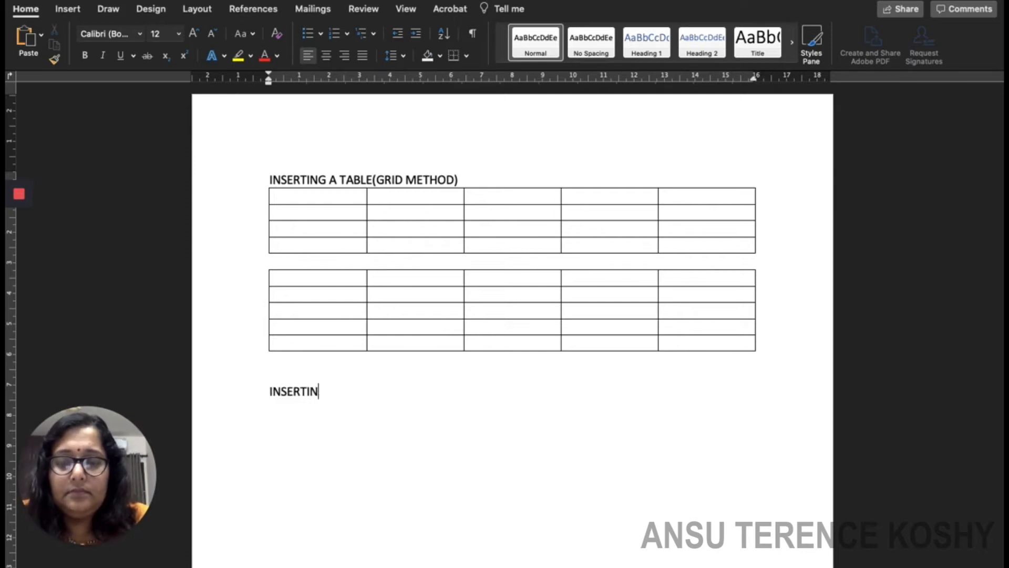
{"action": "type", "text": "G A TABLE"}
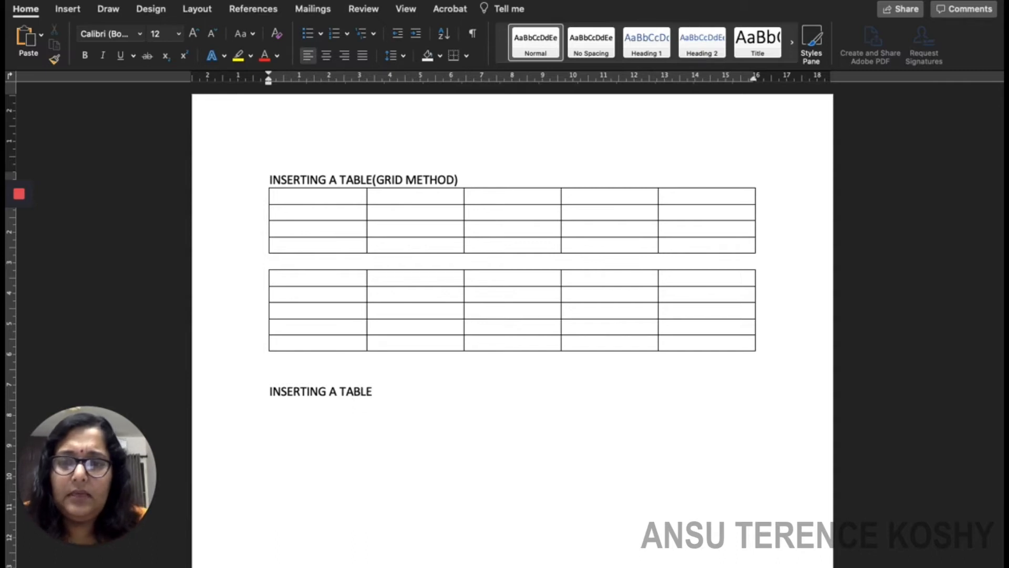
{"action": "left_click", "coordinate": [76, 10]}
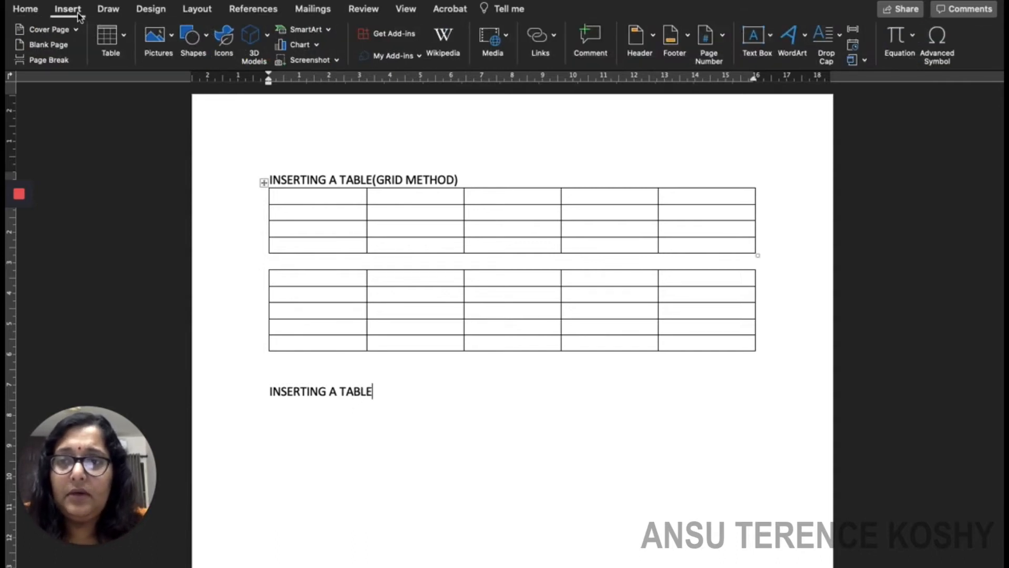
{"action": "left_click", "coordinate": [124, 33]}
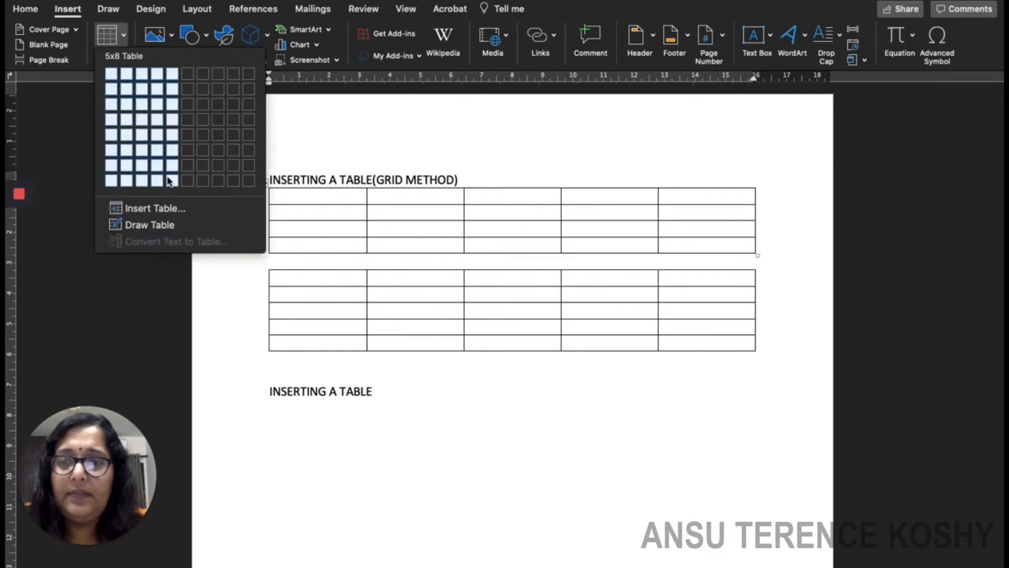
{"action": "left_click", "coordinate": [184, 209]}
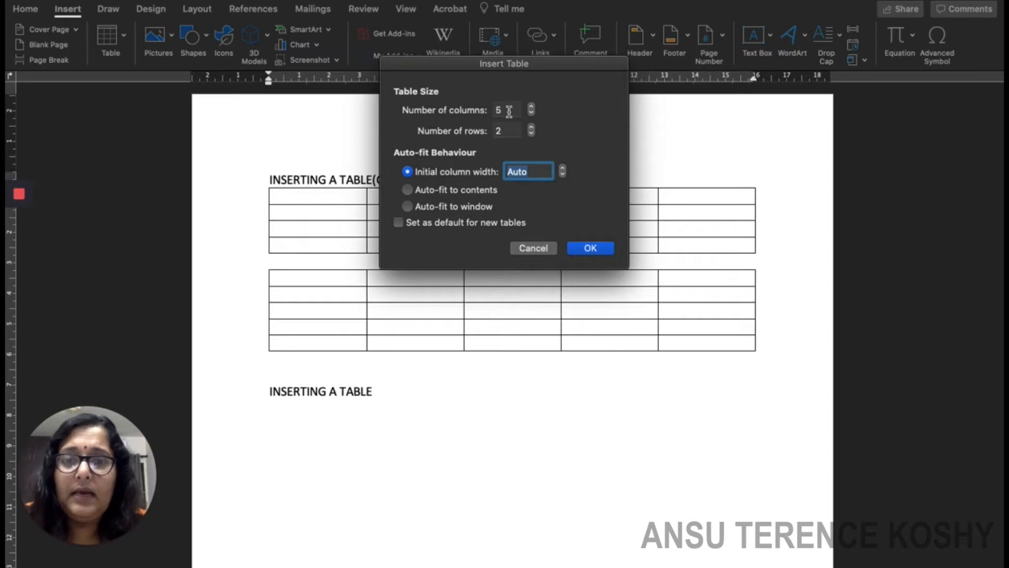
{"action": "left_click", "coordinate": [531, 107]}
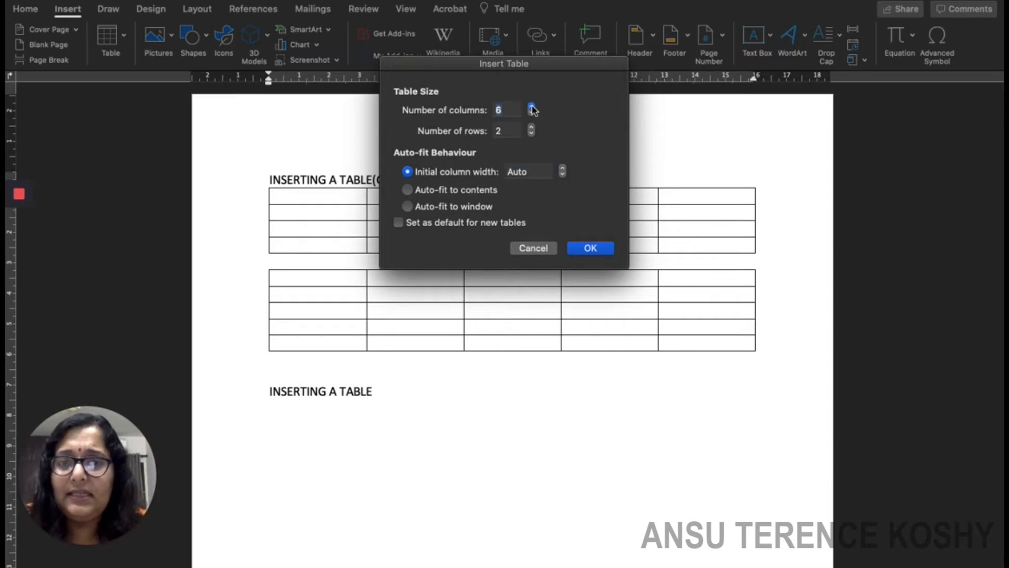
{"action": "left_click", "coordinate": [531, 106]}
{"action": "left_click", "coordinate": [531, 113]}
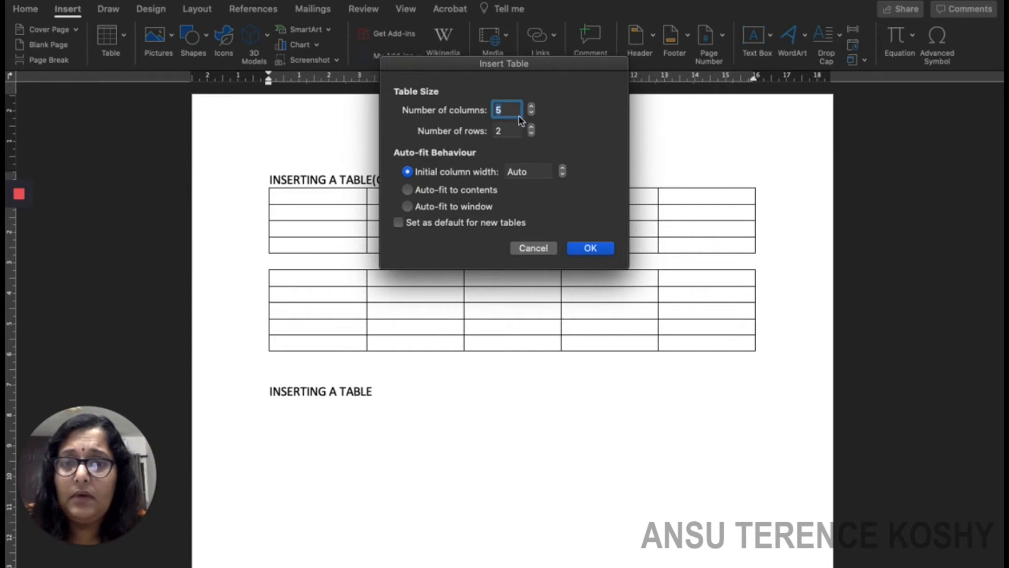
{"action": "left_click", "coordinate": [532, 134]}
{"action": "left_click", "coordinate": [531, 128]}
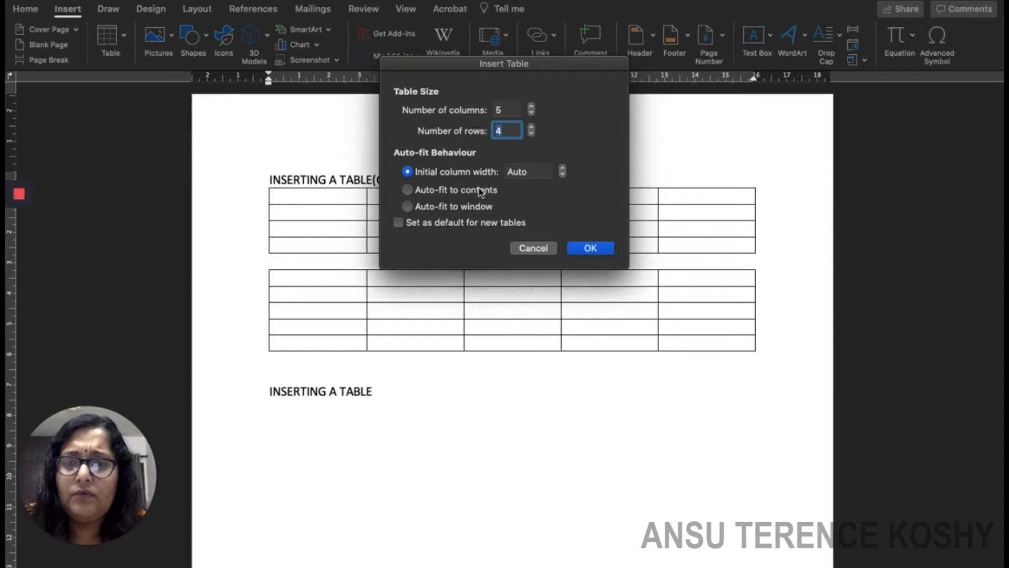
{"action": "left_click", "coordinate": [590, 249]}
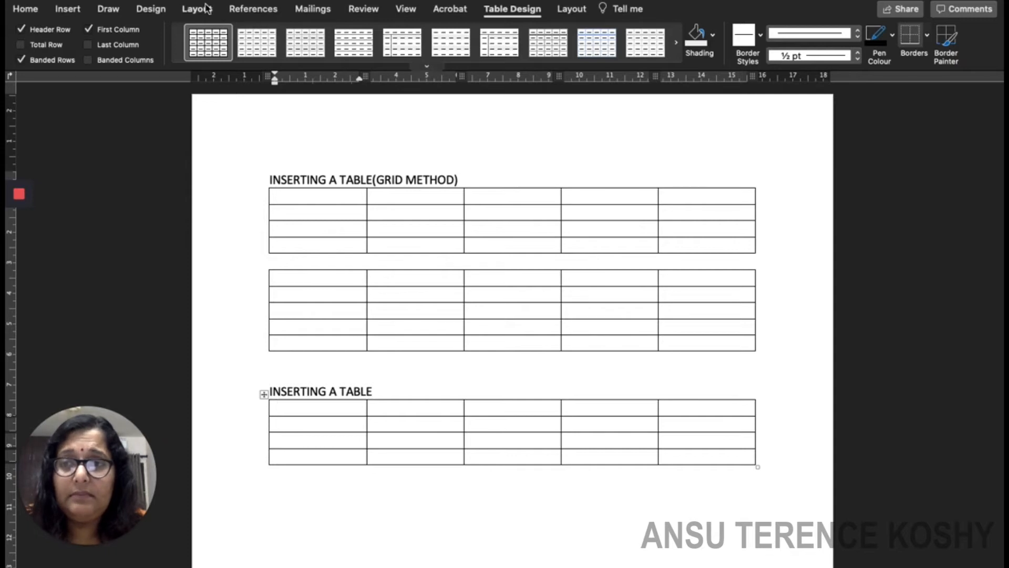
{"action": "left_click", "coordinate": [25, 9]}
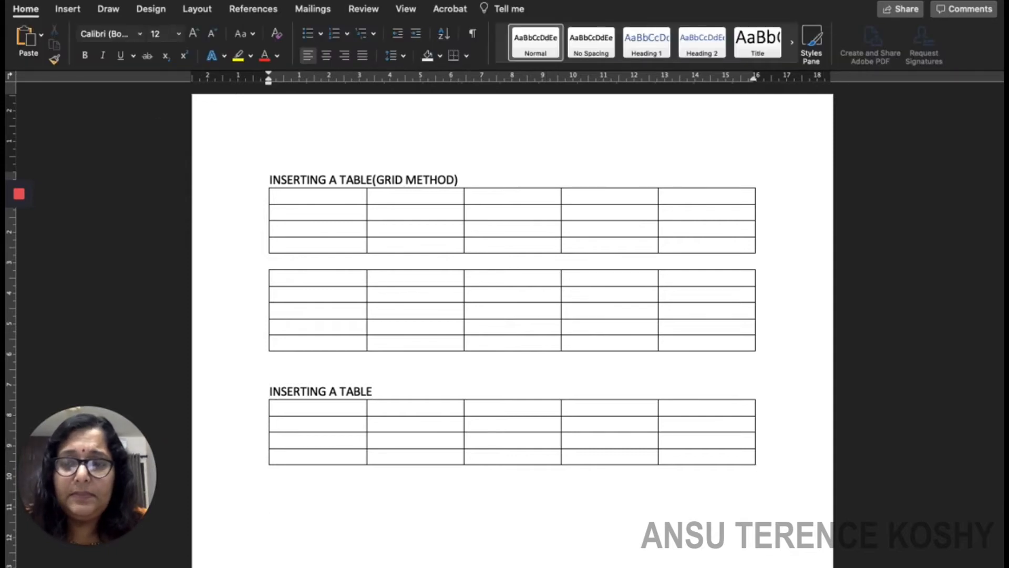
Insert a fourth table of 5 columns by 4 rows using the Insert Table dialog.
{"action": "left_click", "coordinate": [67, 9]}
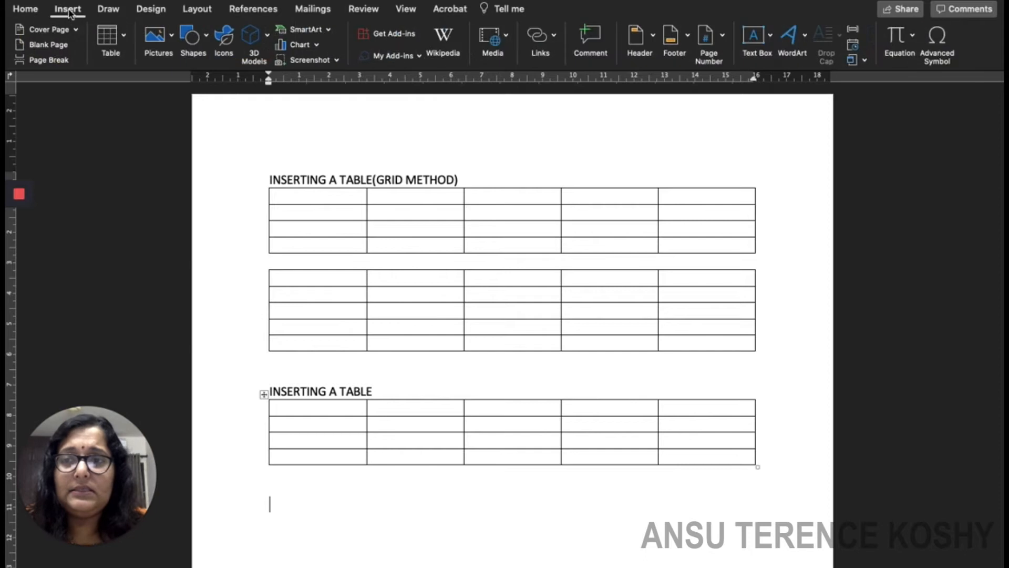
{"action": "left_click", "coordinate": [125, 40]}
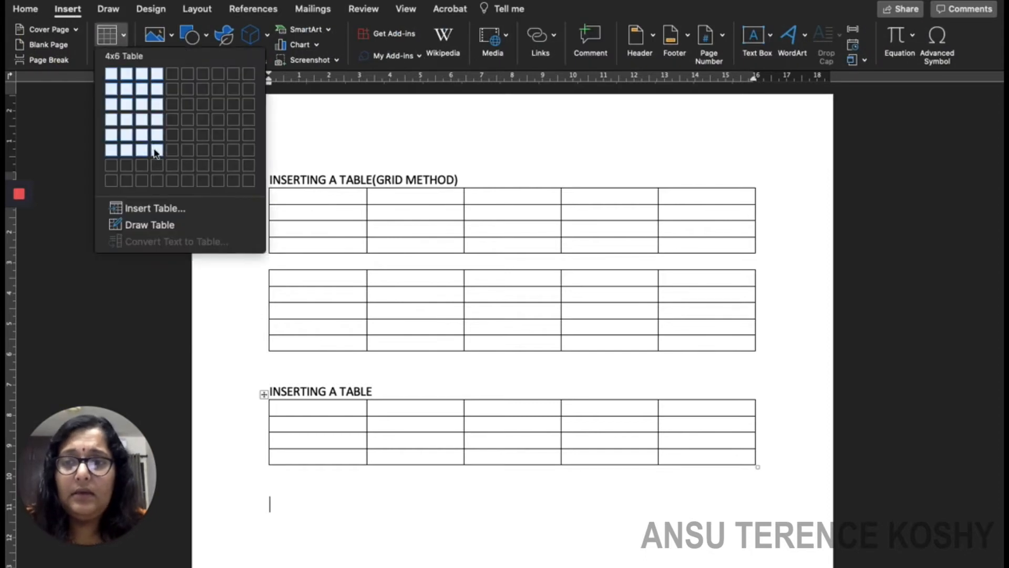
{"action": "left_click", "coordinate": [164, 209]}
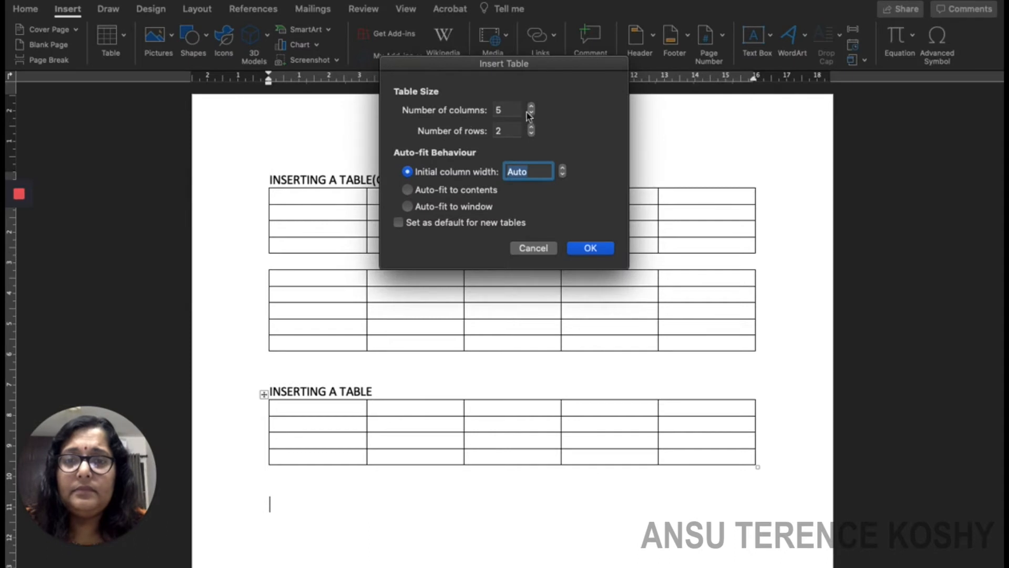
{"action": "left_click", "coordinate": [531, 129]}
{"action": "left_click", "coordinate": [531, 129]}
{"action": "left_click", "coordinate": [589, 247]}
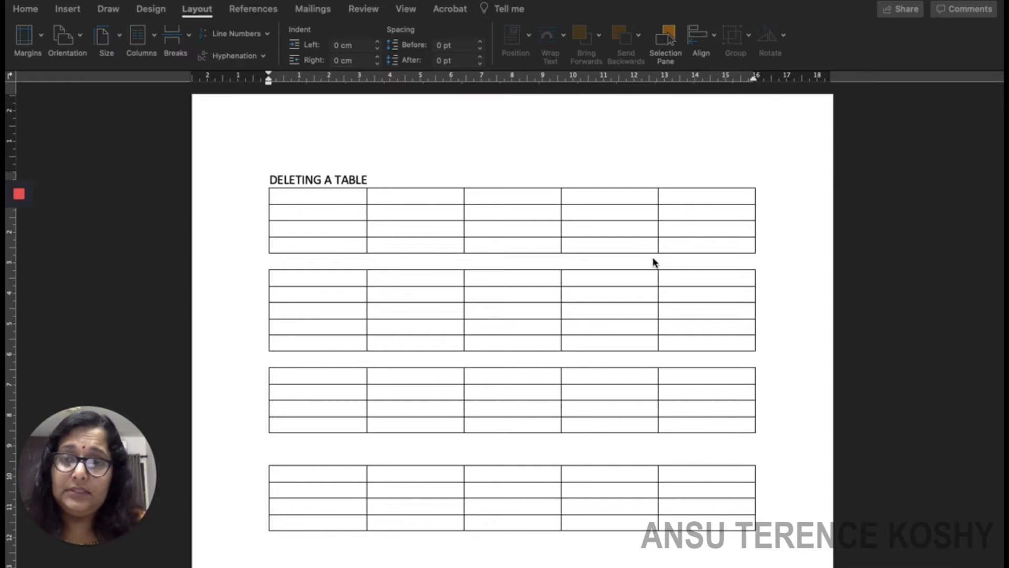
{"action": "left_click", "coordinate": [290, 202]}
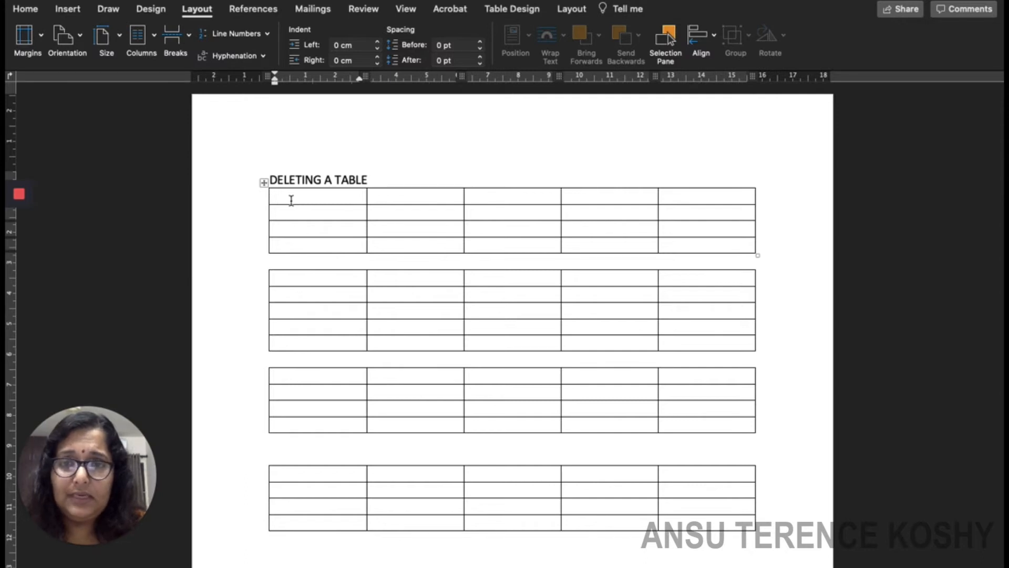
Delete the first table with Layout > Delete > Delete Table.
{"action": "left_click_drag", "start_coordinate": [291, 195], "coordinate": [743, 246]}
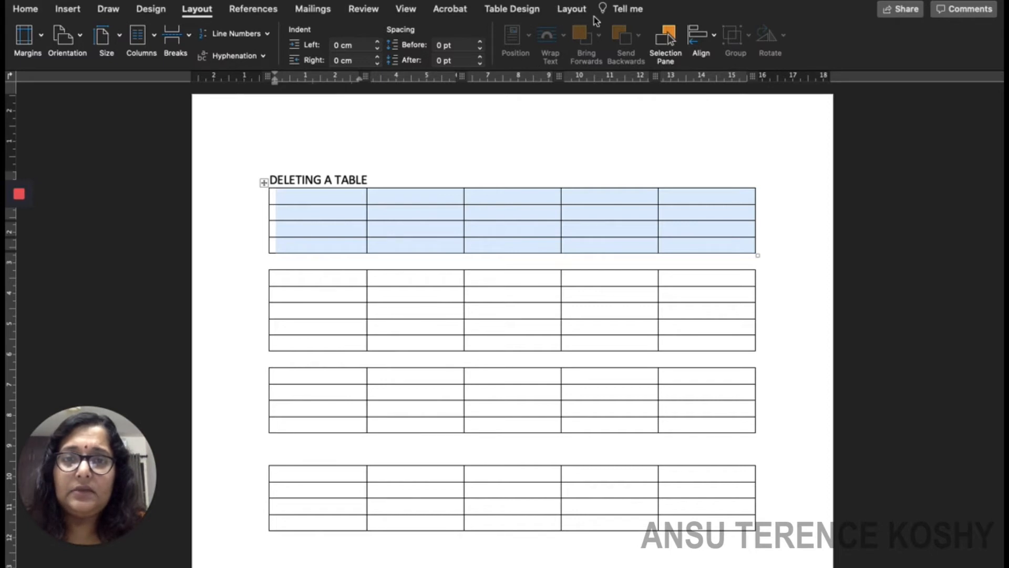
{"action": "left_click", "coordinate": [571, 10]}
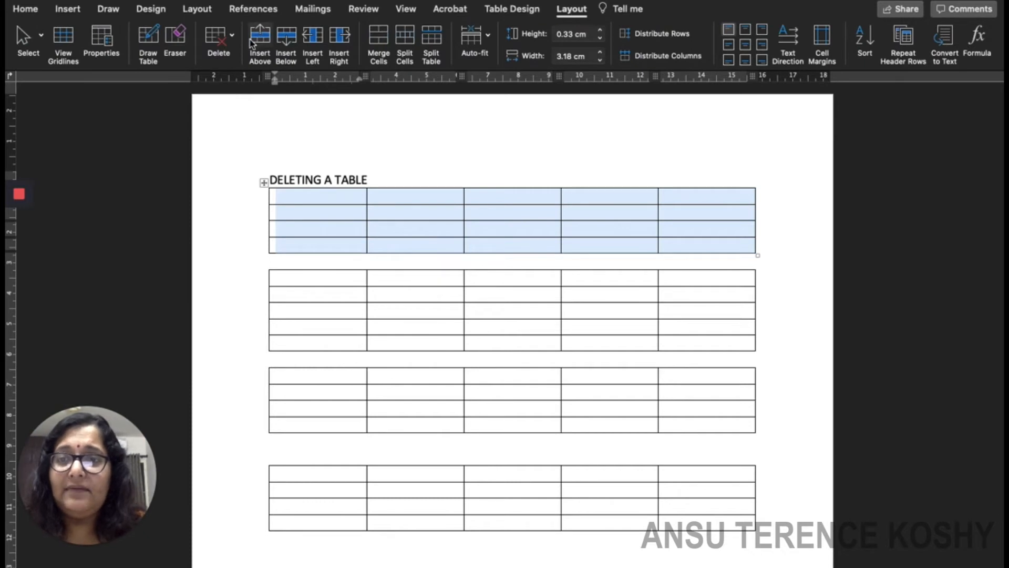
{"action": "left_click", "coordinate": [232, 37]}
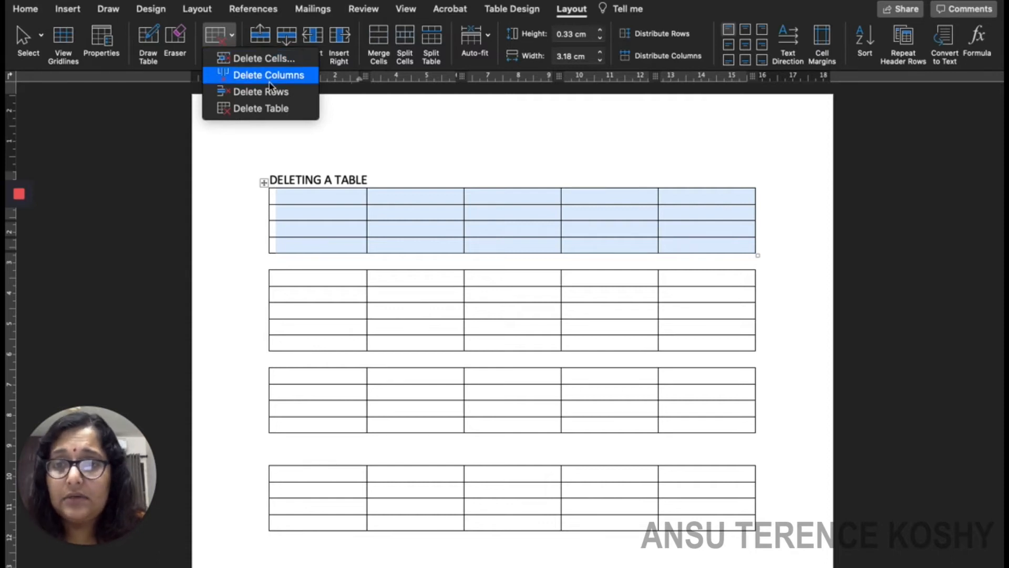
{"action": "left_click", "coordinate": [281, 118]}
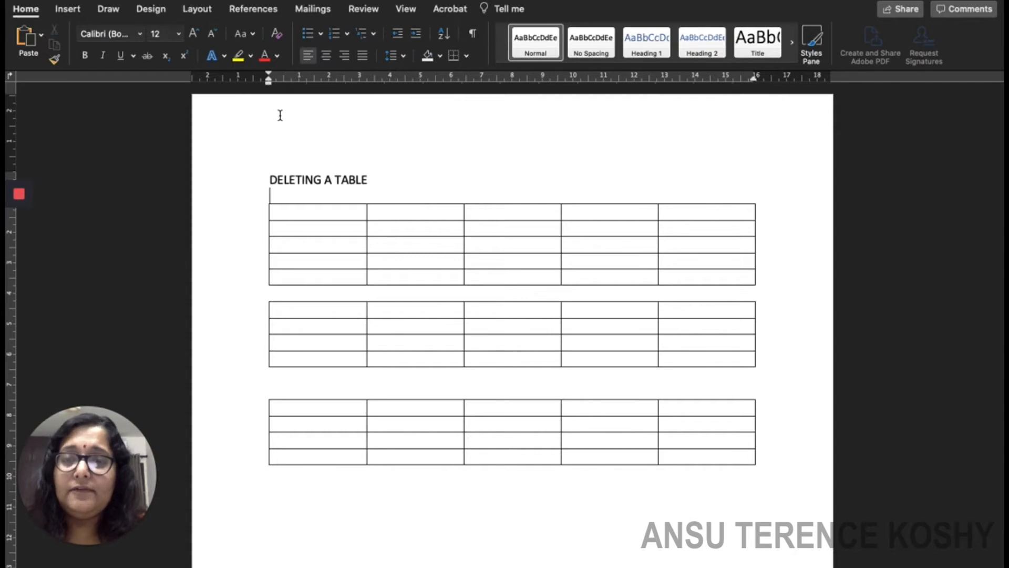
Delete the new top table the same way, leaving two tables.
{"action": "left_click_drag", "start_coordinate": [286, 210], "coordinate": [696, 282]}
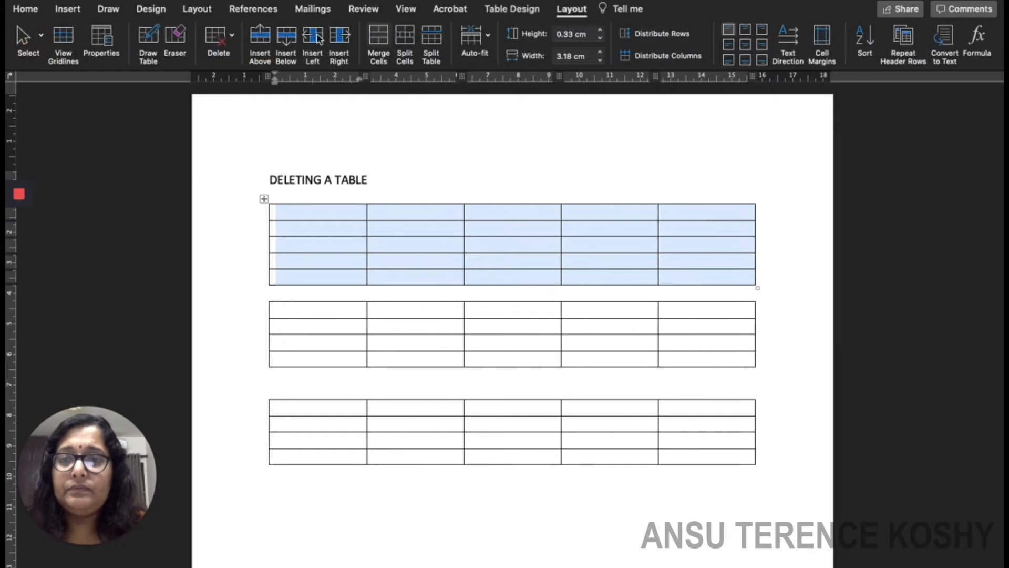
{"action": "left_click", "coordinate": [569, 11]}
{"action": "left_click", "coordinate": [568, 13]}
{"action": "left_click", "coordinate": [232, 37]}
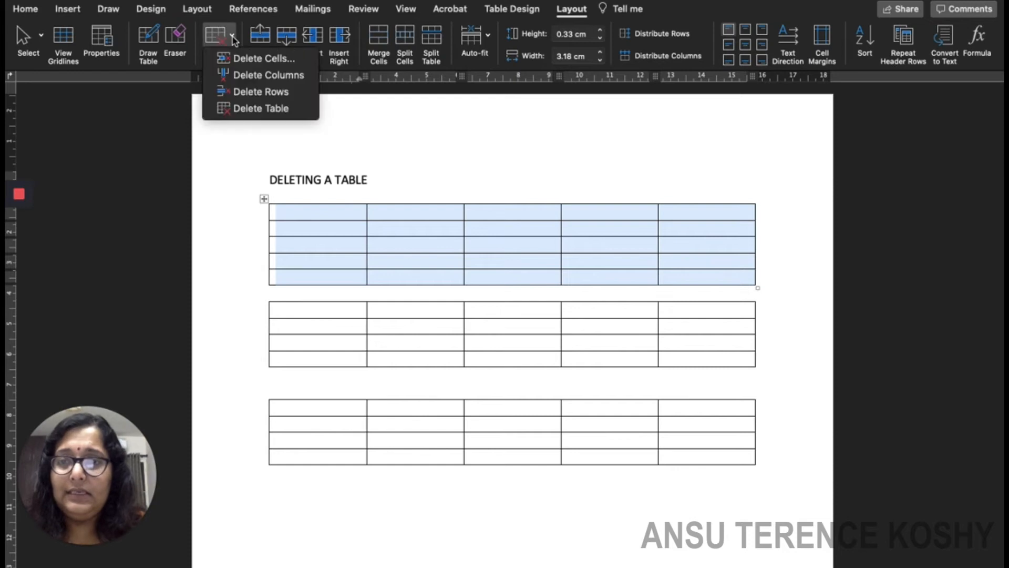
{"action": "left_click", "coordinate": [250, 109]}
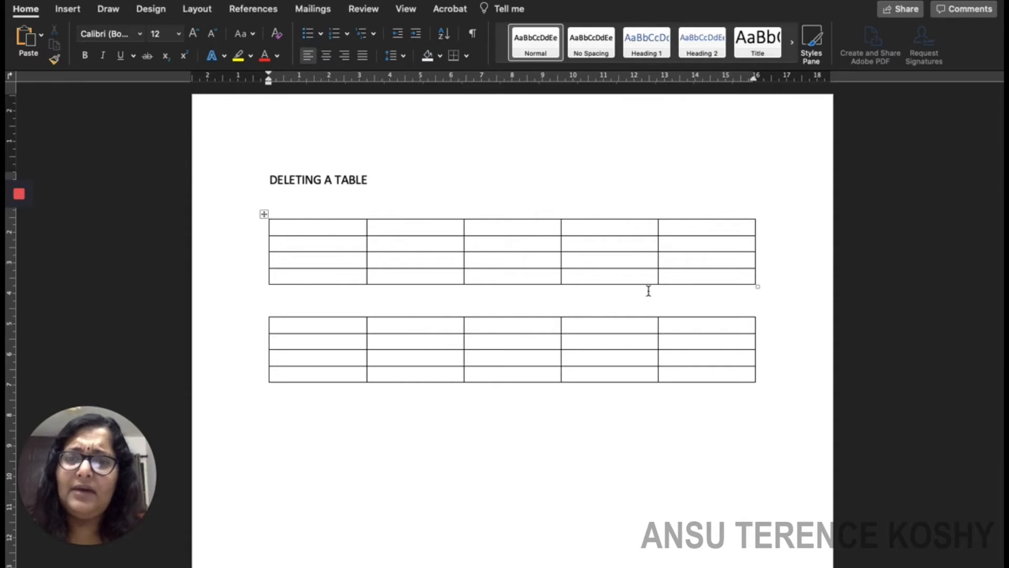
{"action": "left_click", "coordinate": [317, 279]}
Delete the first table's bottom row with Delete Rows, leaving three rows.
{"action": "left_click", "coordinate": [379, 276]}
{"action": "left_click_drag", "start_coordinate": [327, 275], "coordinate": [717, 284]}
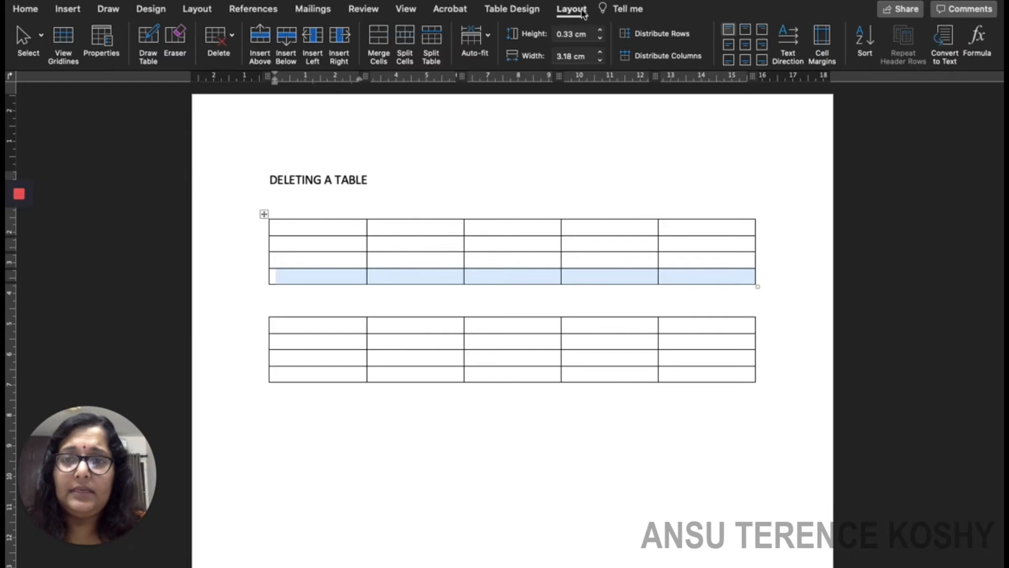
{"action": "left_click", "coordinate": [232, 37]}
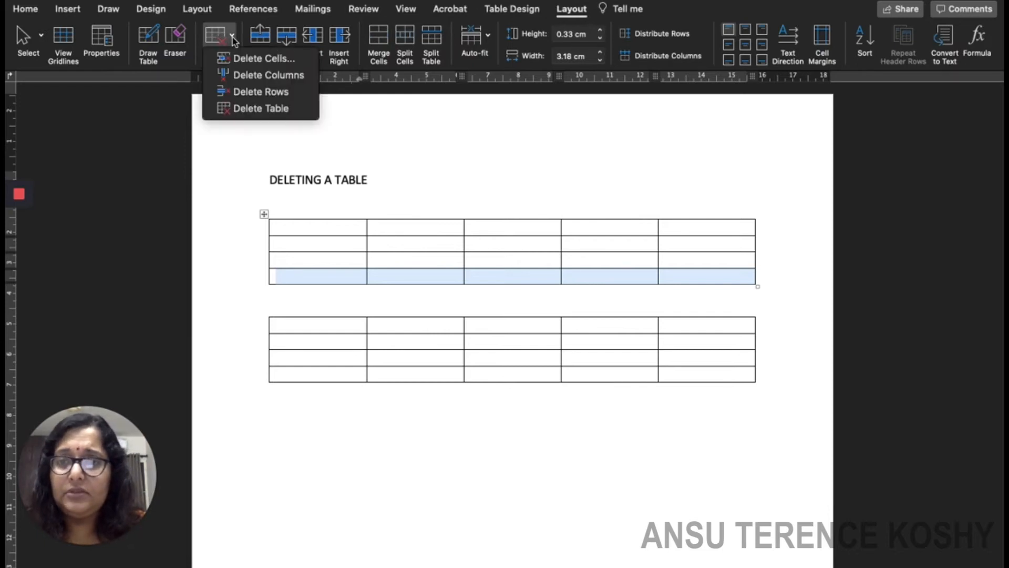
{"action": "left_click", "coordinate": [248, 92]}
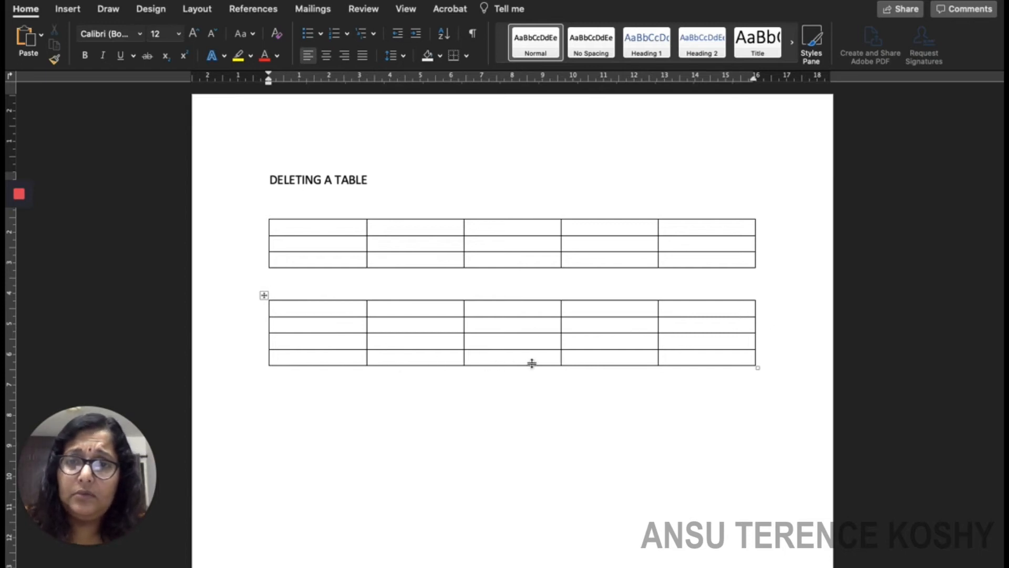
Delete the second table's rightmost column with Delete Columns.
{"action": "left_click", "coordinate": [702, 311]}
{"action": "left_click_drag", "start_coordinate": [703, 315], "coordinate": [709, 364]}
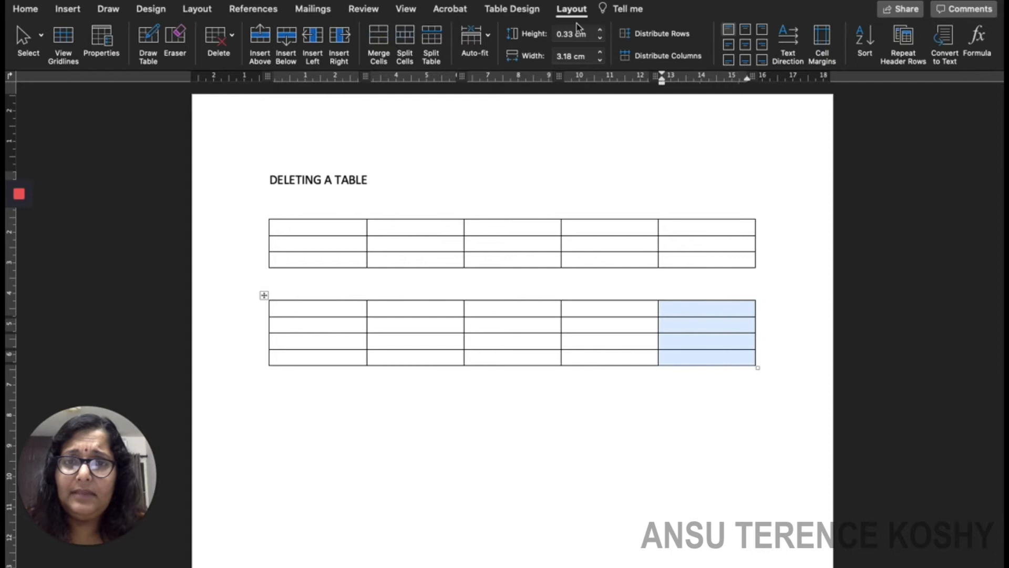
{"action": "left_click", "coordinate": [232, 38]}
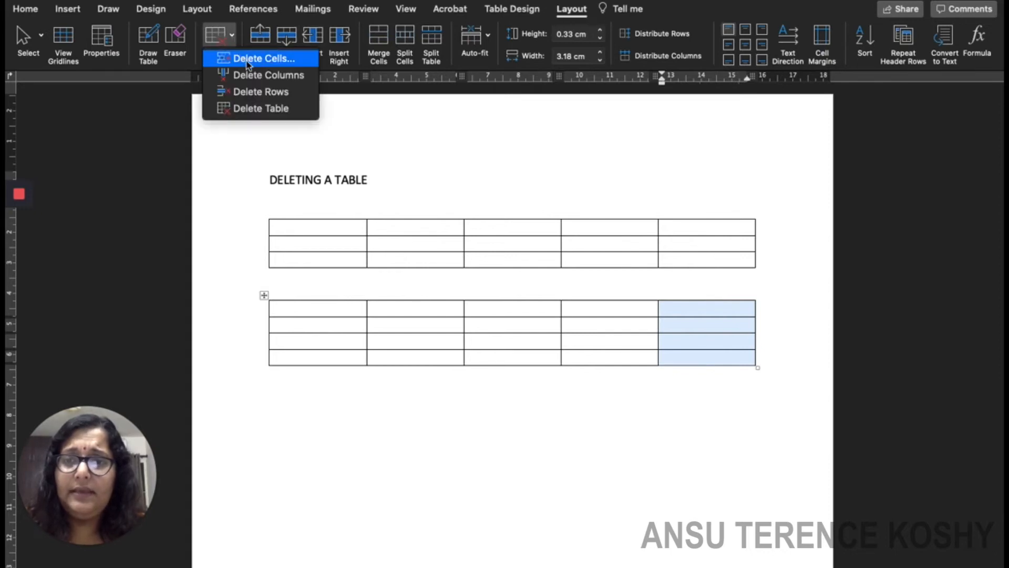
{"action": "left_click", "coordinate": [260, 78]}
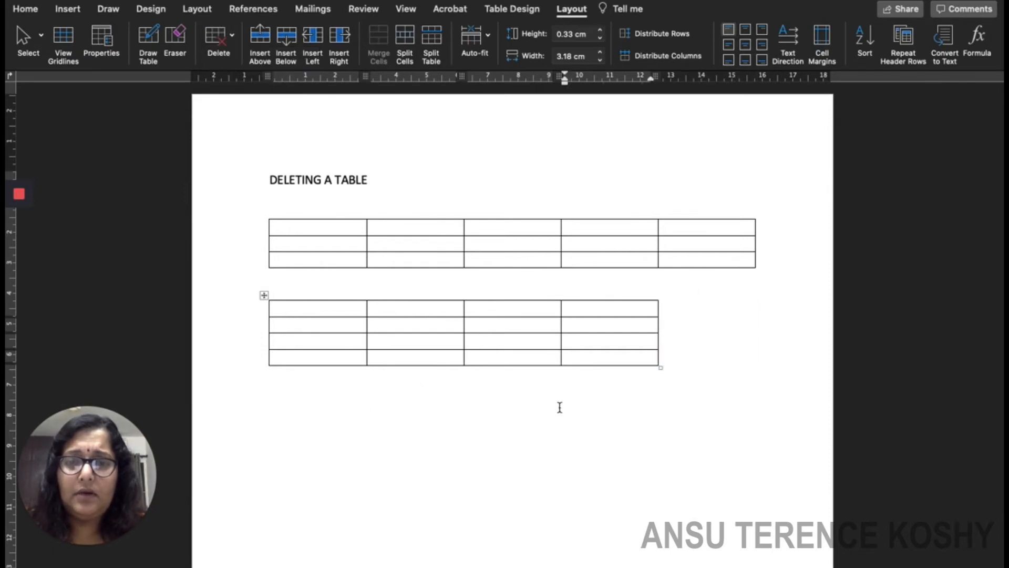
Delete the second table's second column as well.
{"action": "left_click", "coordinate": [408, 312]}
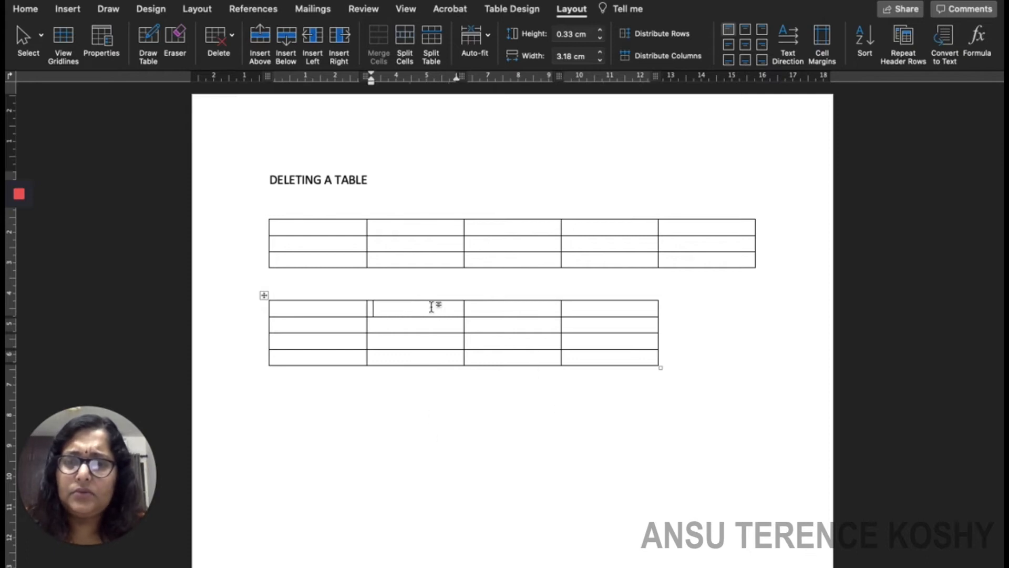
{"action": "left_click_drag", "start_coordinate": [433, 311], "coordinate": [434, 354]}
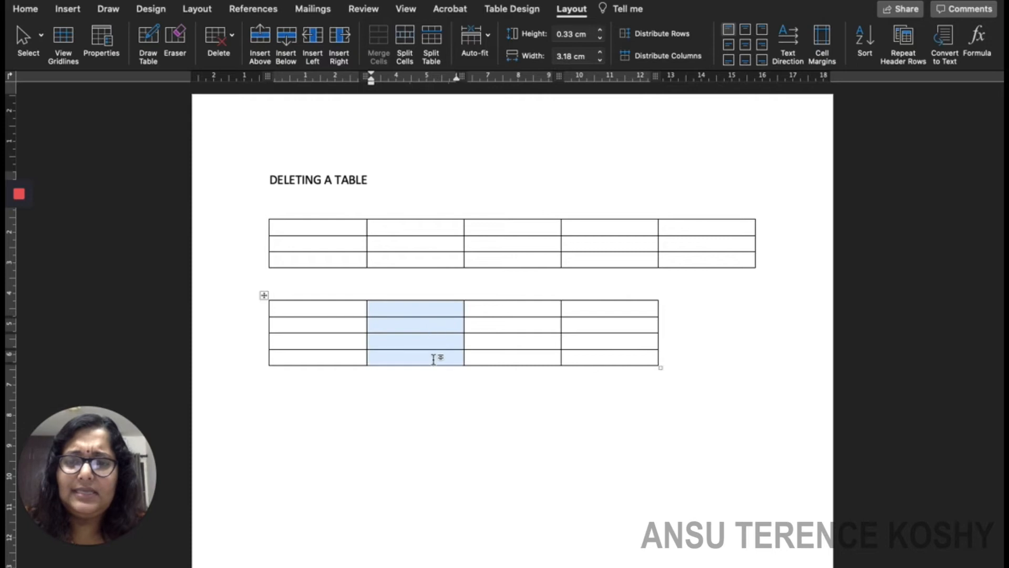
{"action": "left_click", "coordinate": [218, 38]}
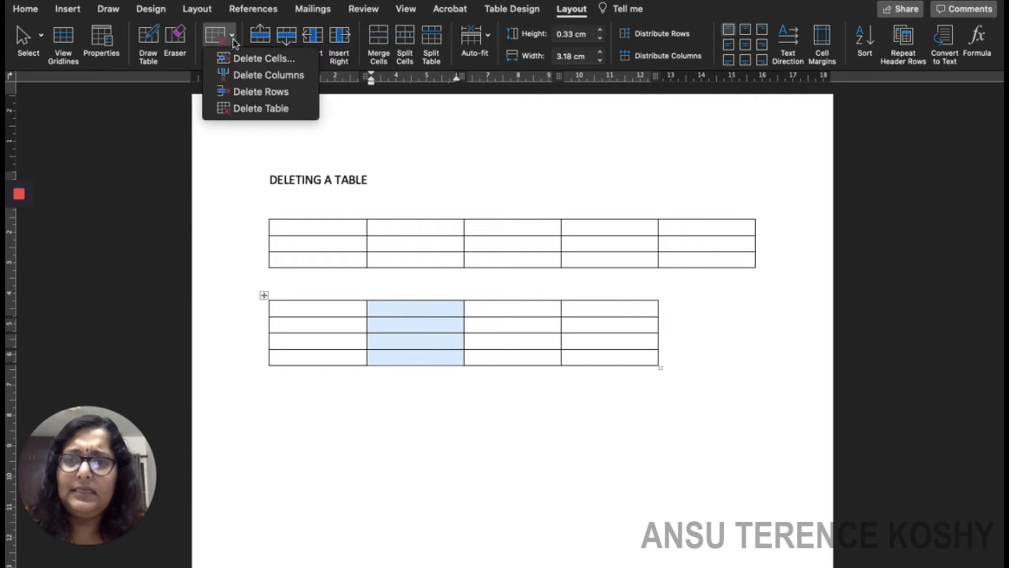
{"action": "left_click", "coordinate": [274, 79]}
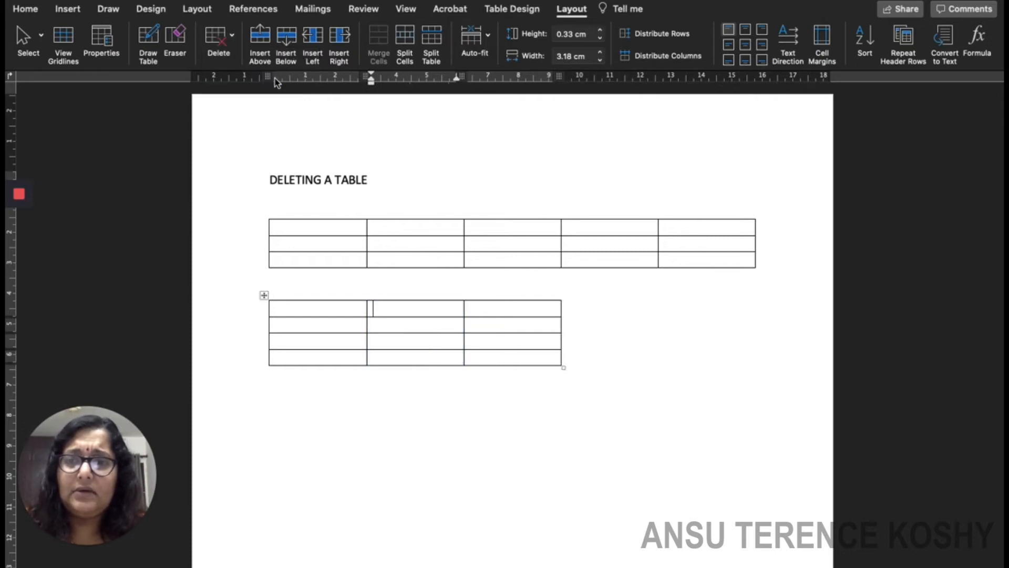
{"action": "left_click", "coordinate": [778, 441]}
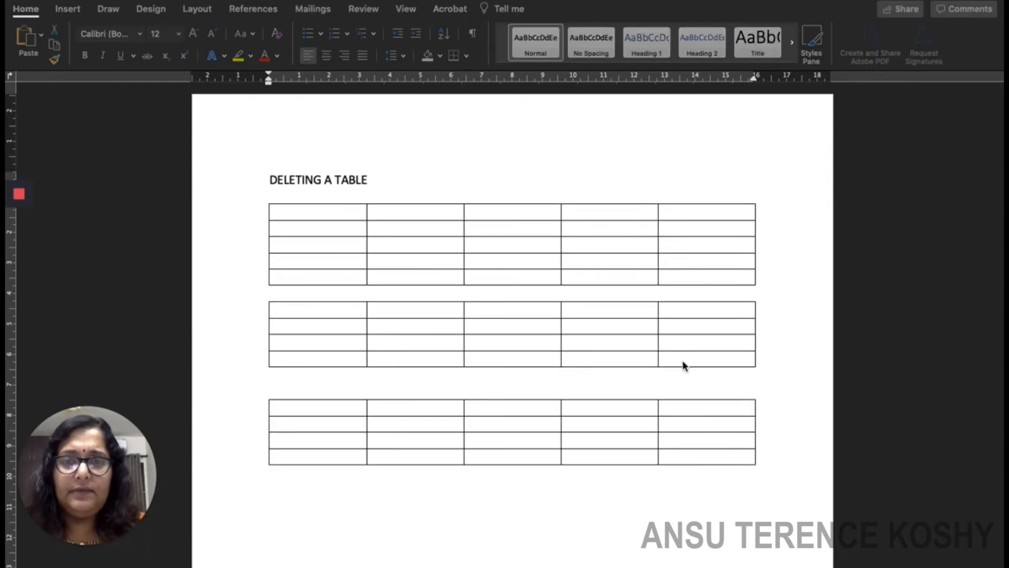
Select the entire third table and delete it with Backspace.
{"action": "left_click", "coordinate": [305, 406]}
{"action": "left_click_drag", "start_coordinate": [336, 405], "coordinate": [729, 468]}
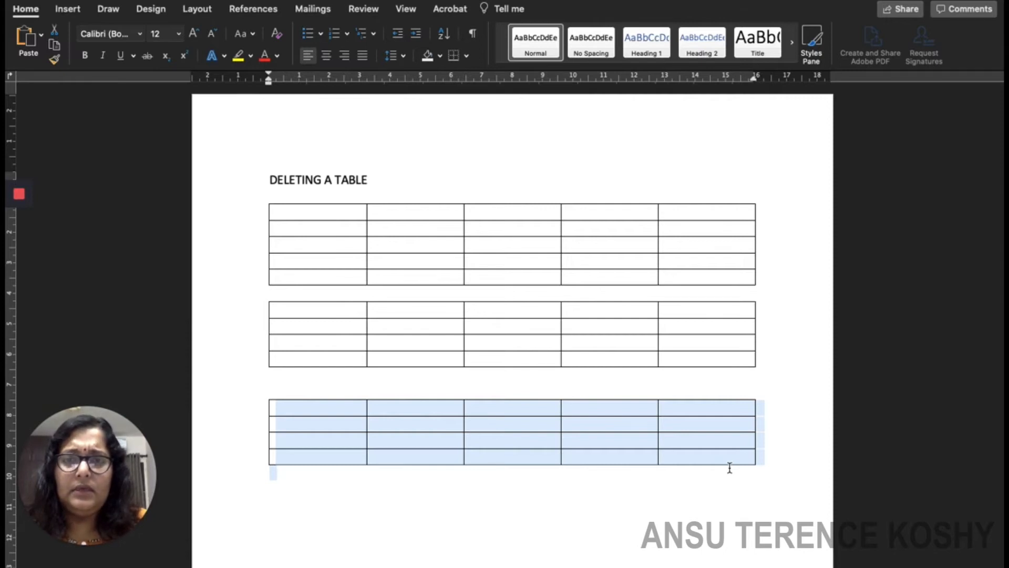
{"action": "key", "text": "BackSpace"}
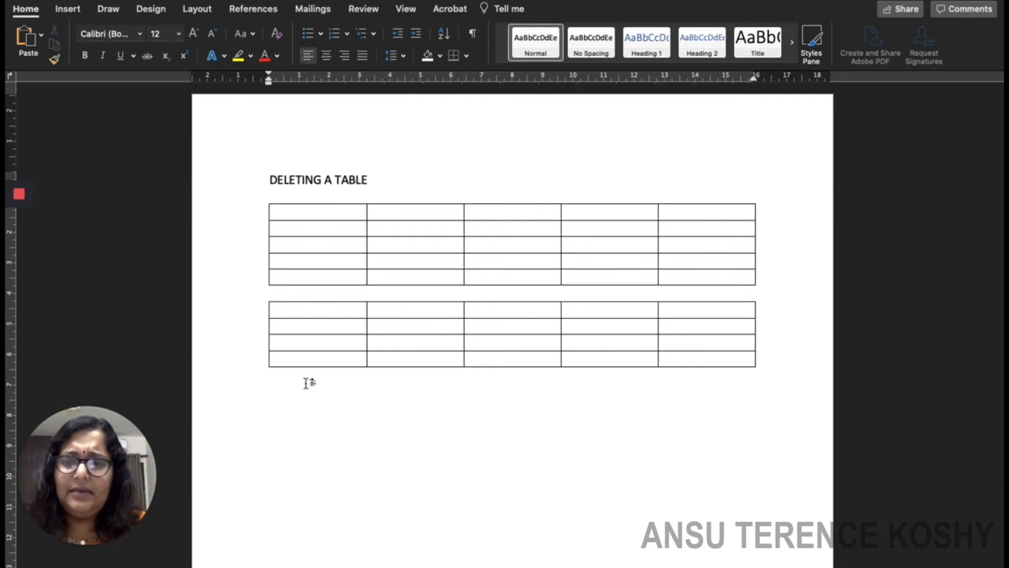
{"action": "left_click_drag", "start_coordinate": [302, 354], "coordinate": [733, 357]}
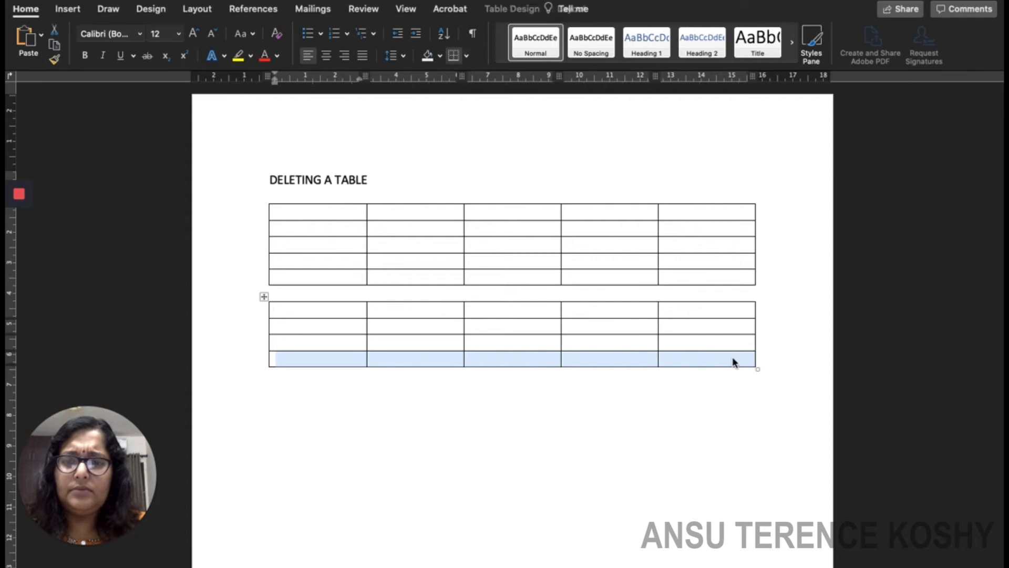
Delete the second table's bottom row via 'Delete entire row', then its last column.
{"action": "key", "text": "BackSpace"}
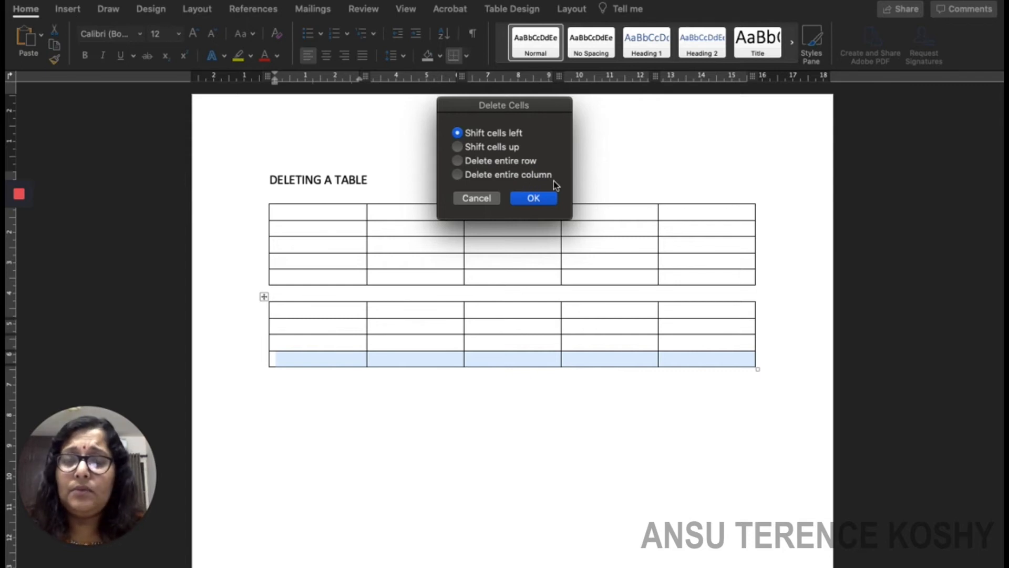
{"action": "left_click", "coordinate": [502, 163]}
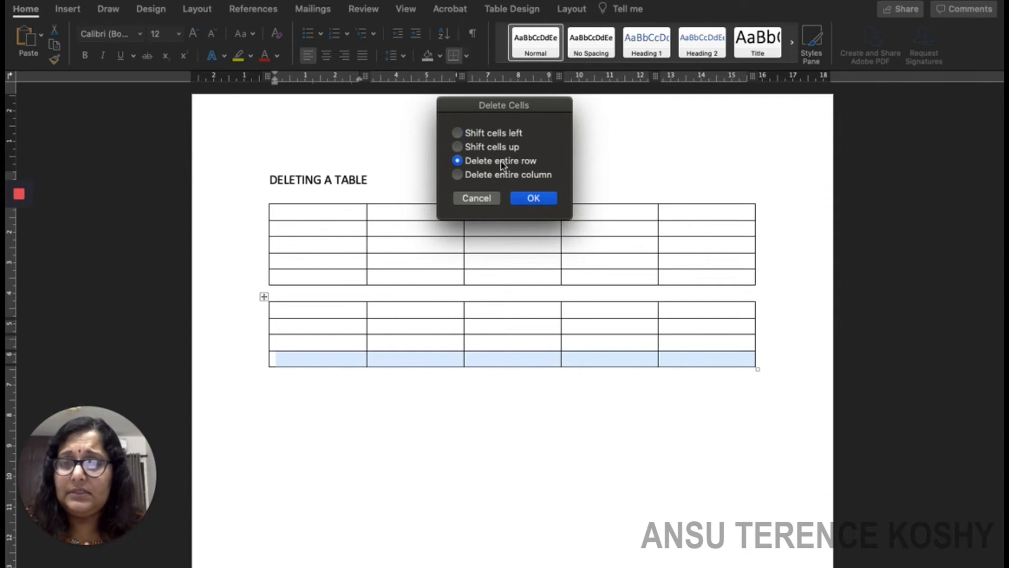
{"action": "left_click", "coordinate": [531, 198]}
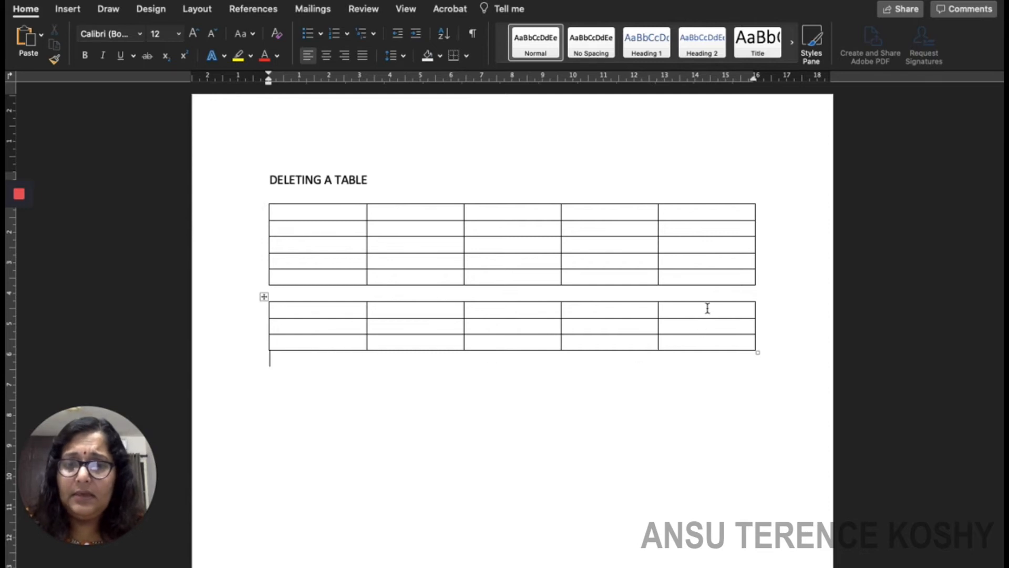
{"action": "left_click_drag", "start_coordinate": [707, 308], "coordinate": [712, 339]}
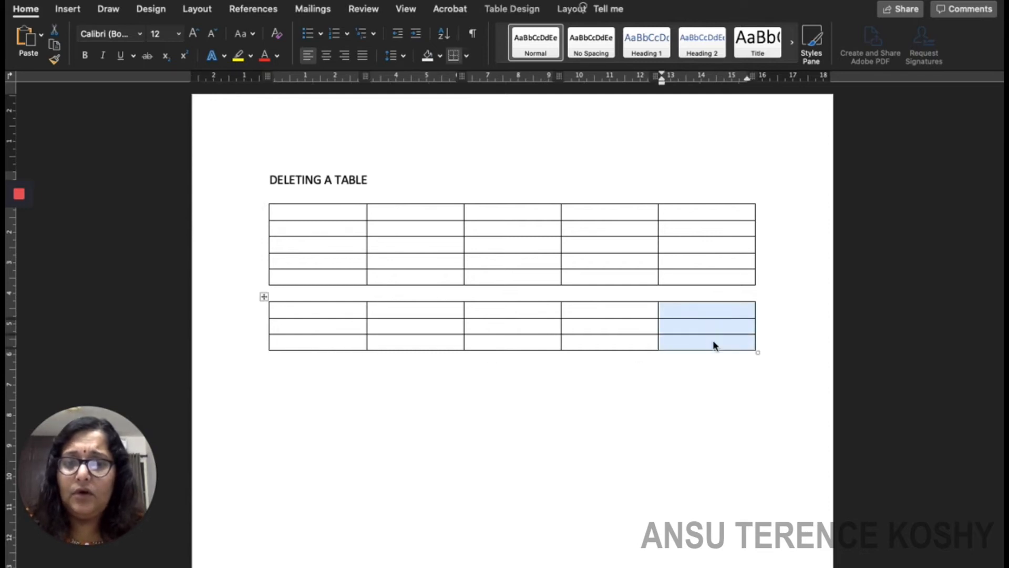
{"action": "key", "text": "BackSpace"}
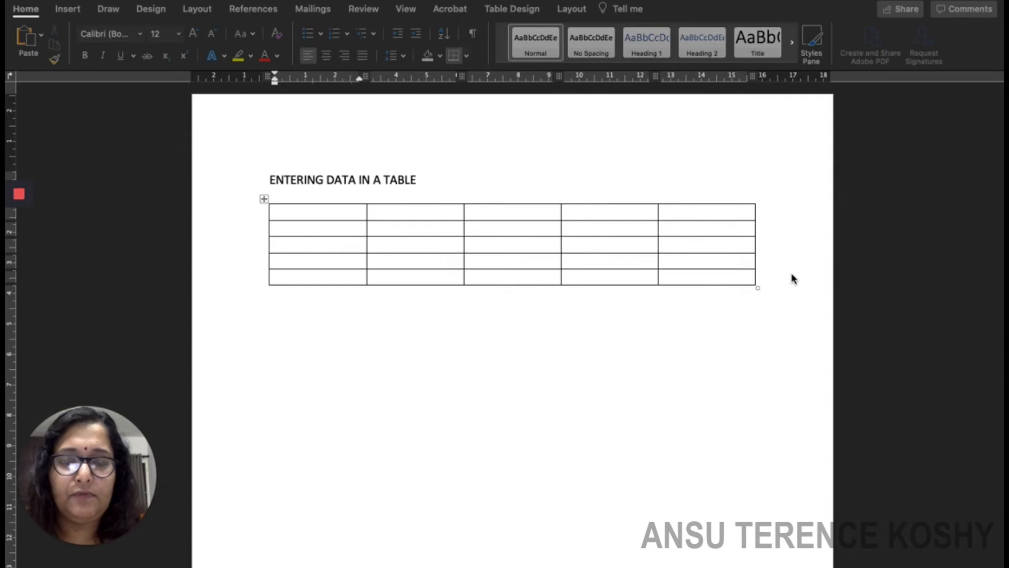
Place the insertion point in the first cell of the table under 'ENTERING DATA IN A TABLE'.
{"action": "left_click", "coordinate": [314, 212]}
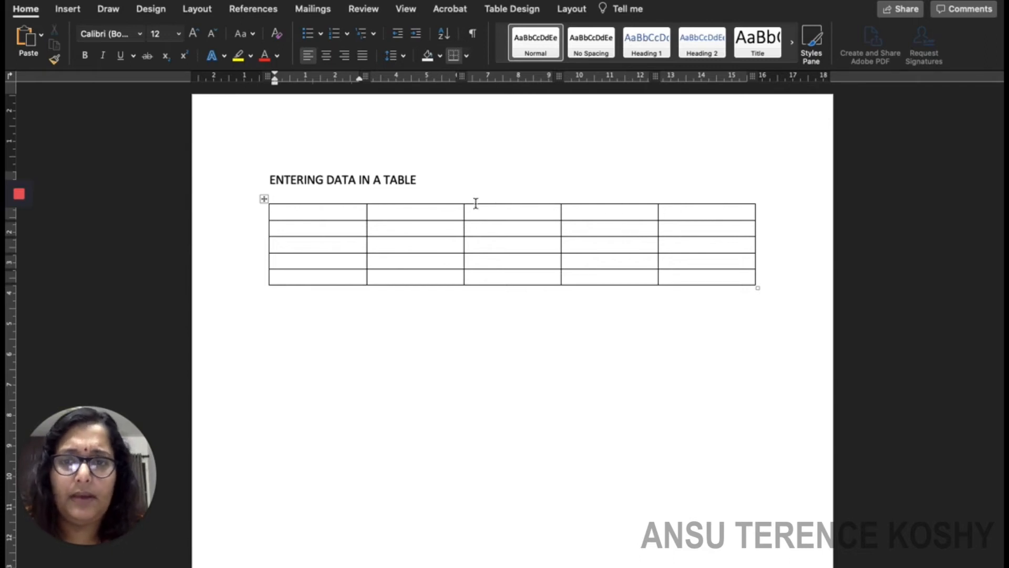
Type the headings SL NO, NAME OF STUDENT, SCIENCE, SOCIAL SCIENCE, MATHEMATICS across the first row.
{"action": "type", "text": "SL NO"}
{"action": "left_click", "coordinate": [392, 213]}
{"action": "type", "text": "NAME OF STU"}
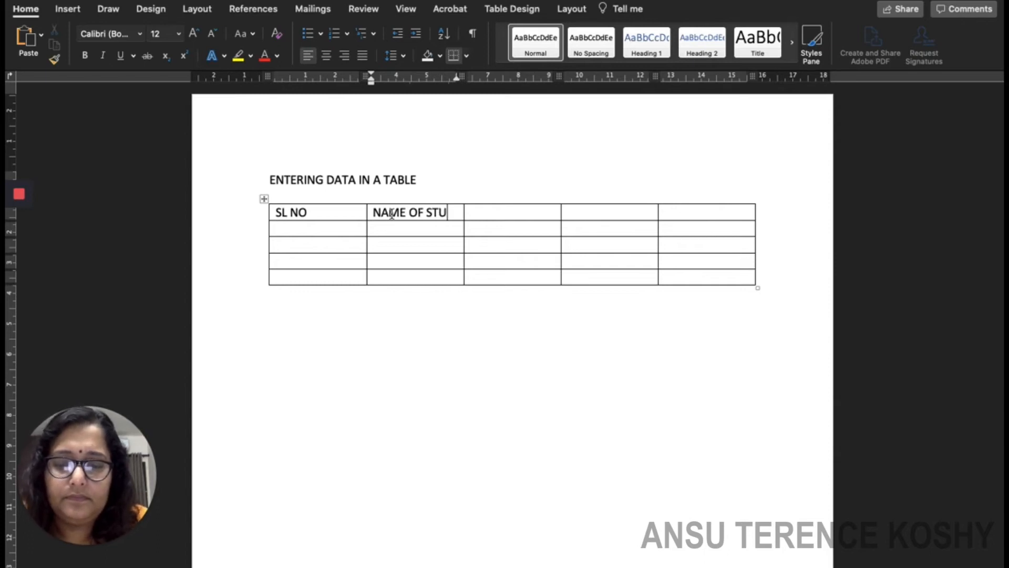
{"action": "type", "text": "DENT"}
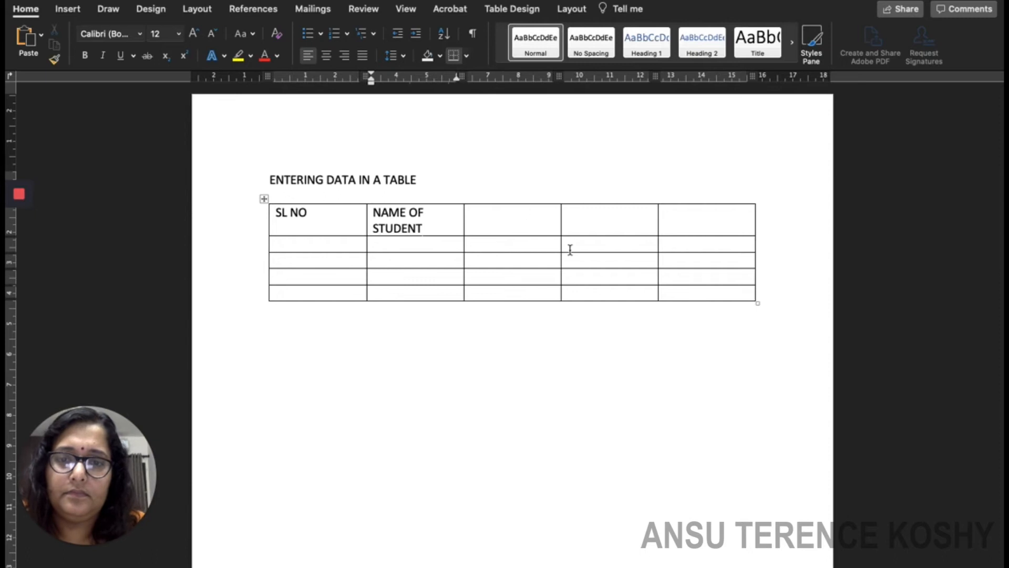
{"action": "left_click", "coordinate": [495, 222]}
{"action": "type", "text": "SCIENC"}
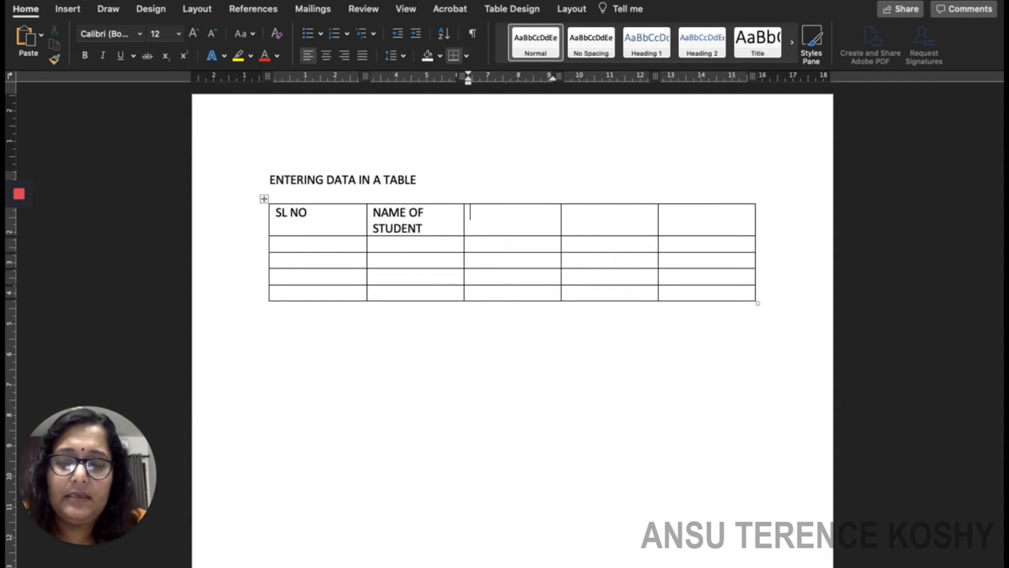
{"action": "type", "text": "E"}
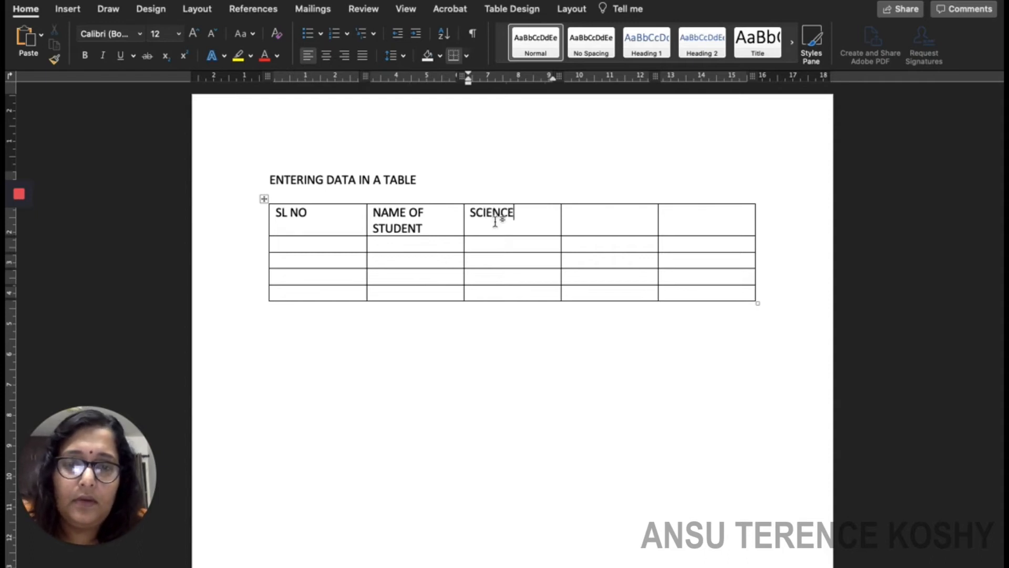
{"action": "left_click", "coordinate": [587, 225]}
{"action": "type", "text": "SOCIAL S"}
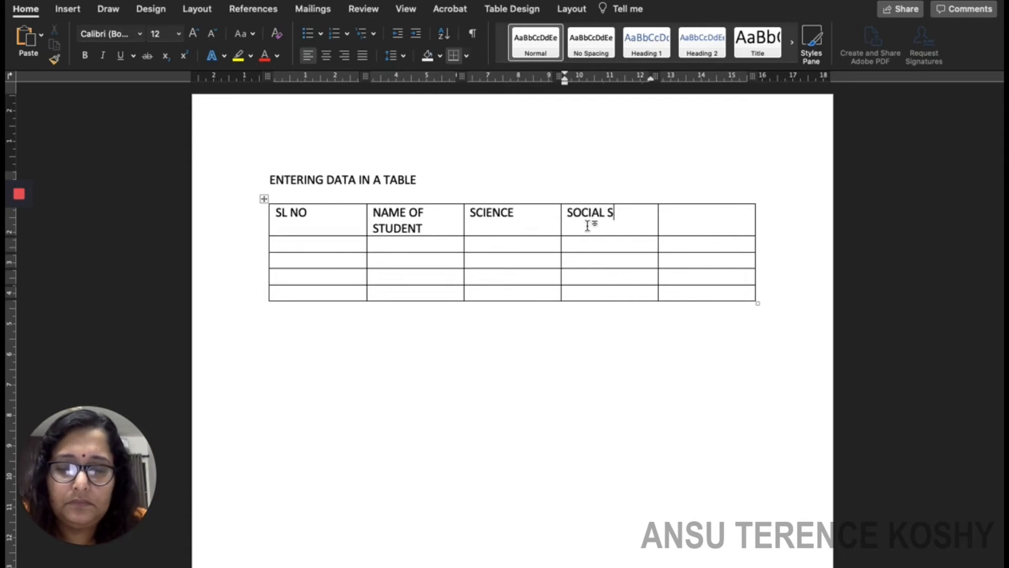
{"action": "type", "text": "CIENCE"}
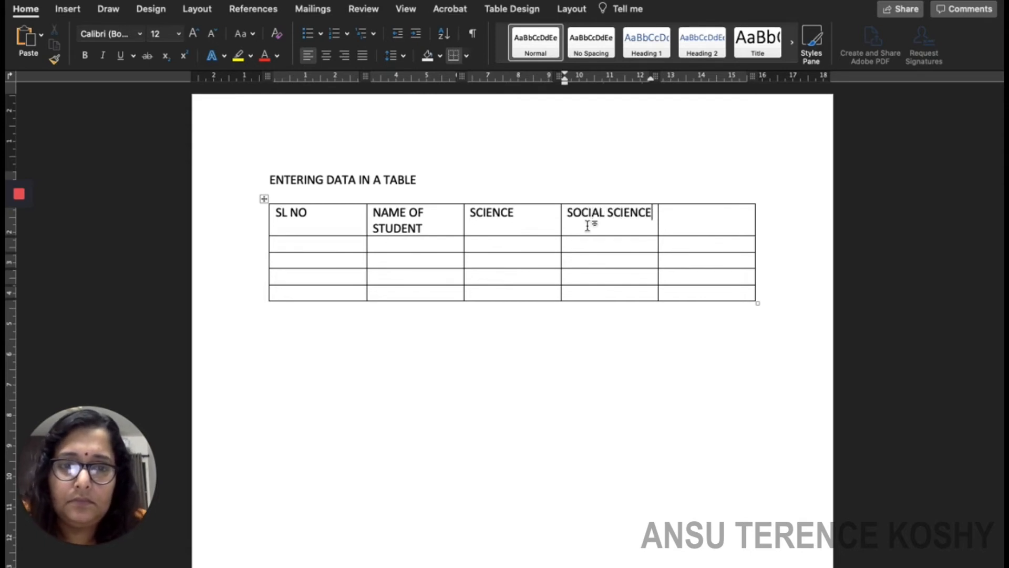
{"action": "left_click", "coordinate": [692, 216]}
{"action": "type", "text": "MA"}
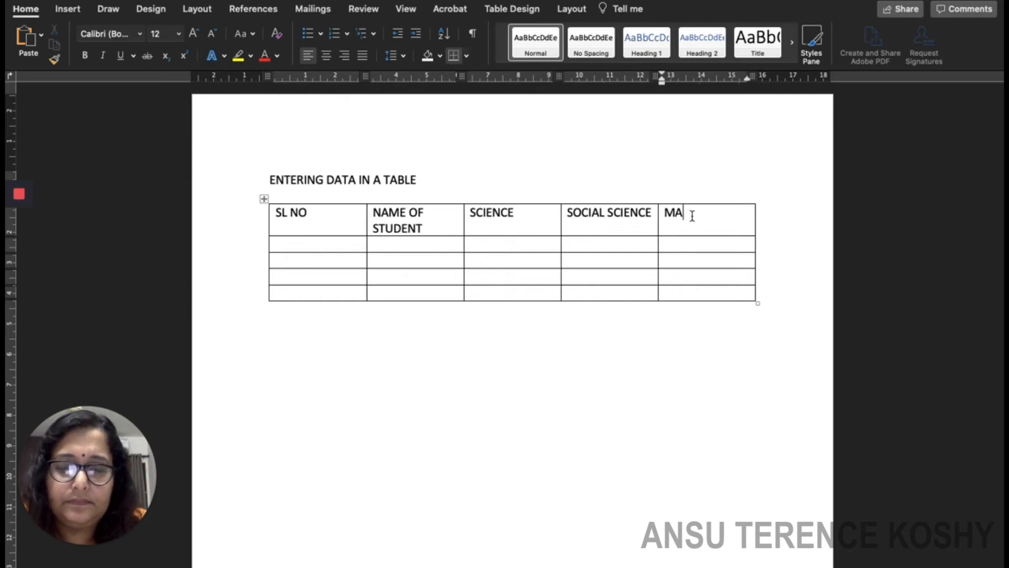
{"action": "type", "text": "THEMATICS"}
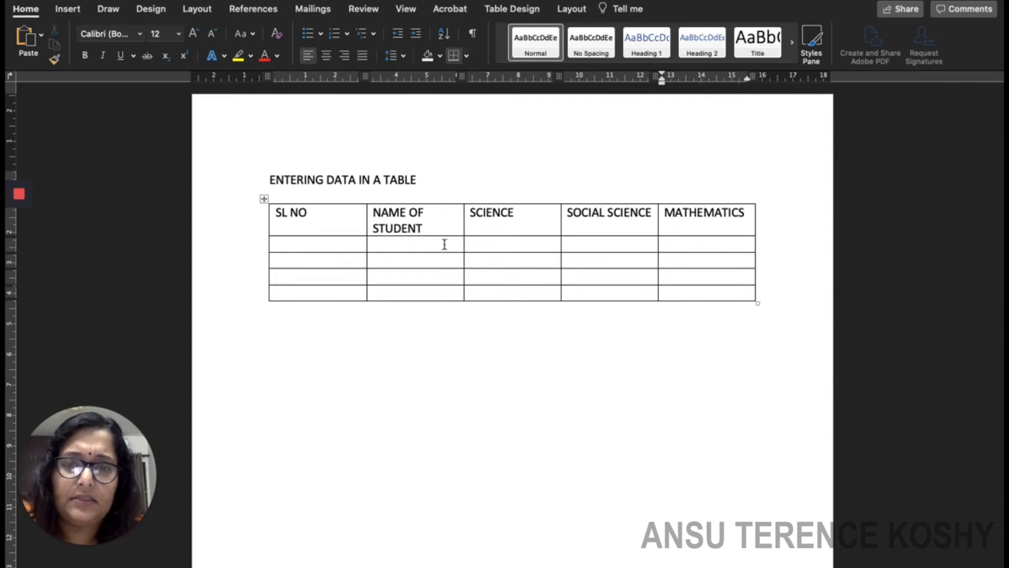
{"action": "left_click", "coordinate": [303, 245]}
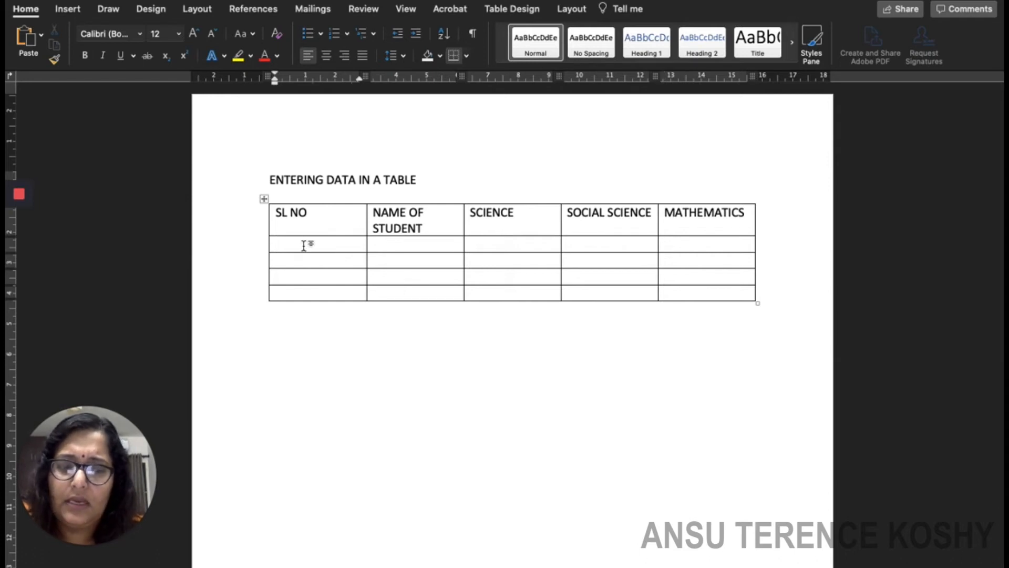
Enter serial numbers 1, 2, 3 and 4 down the SL NO column.
{"action": "key", "text": "Tab"}
{"action": "key", "text": "Tab"}
{"action": "key", "text": "Tab"}
{"action": "key", "text": "Tab"}
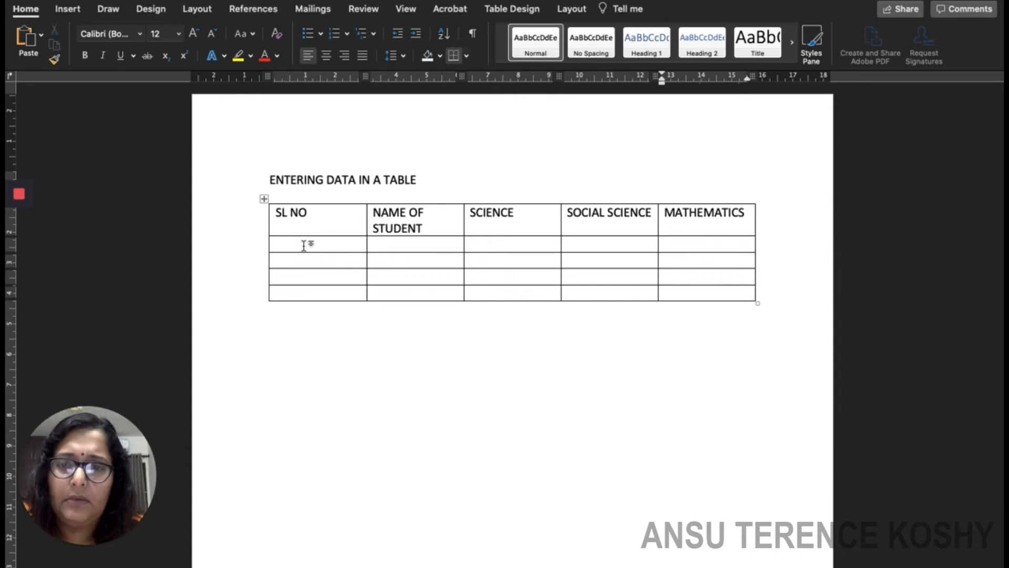
{"action": "left_click", "coordinate": [296, 245]}
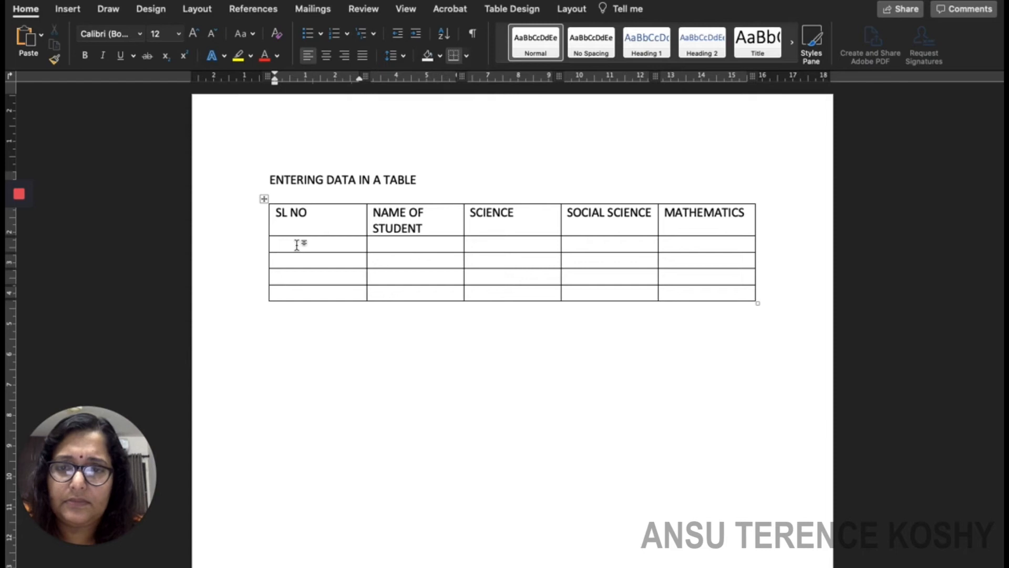
{"action": "type", "text": "1"}
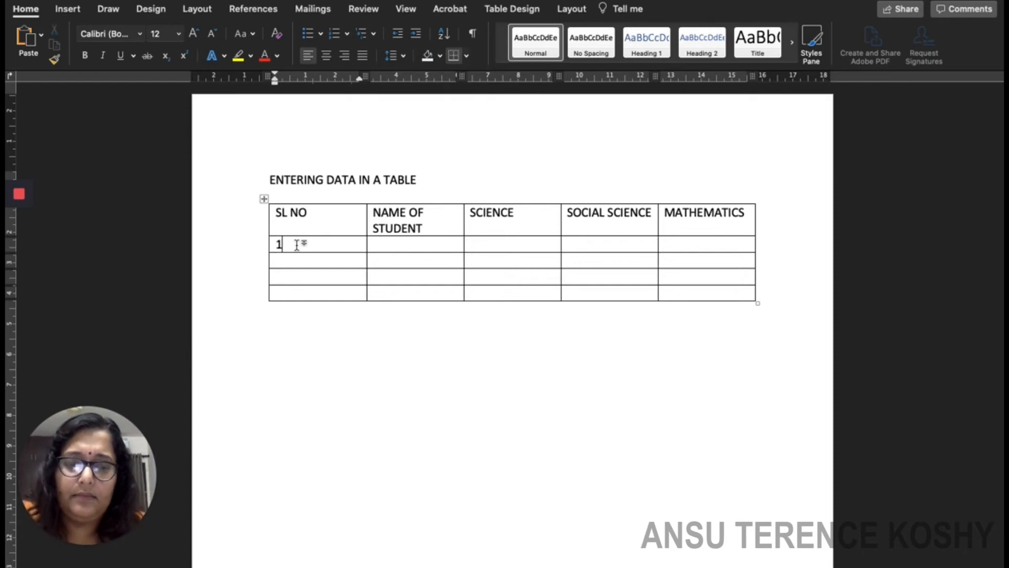
{"action": "key", "text": "Down"}
{"action": "type", "text": "2"}
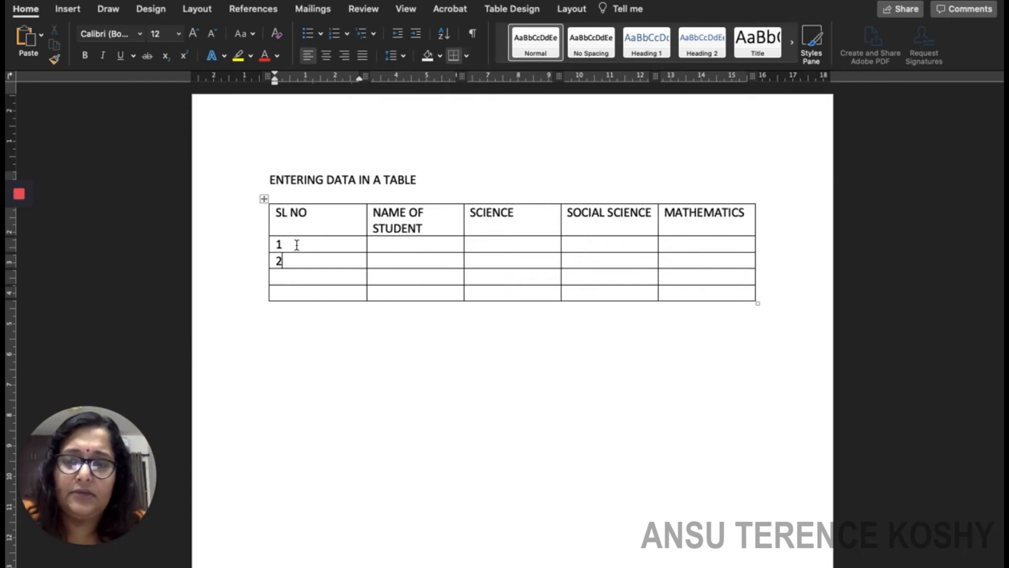
{"action": "type", "text": "3"}
{"action": "key", "text": "Down"}
{"action": "type", "text": "4"}
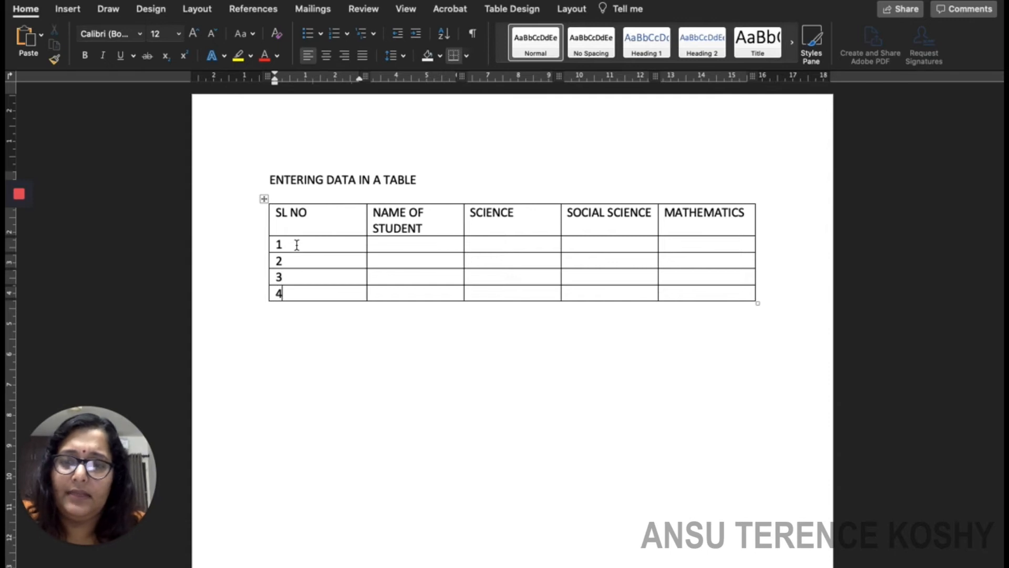
{"action": "left_click", "coordinate": [378, 242]}
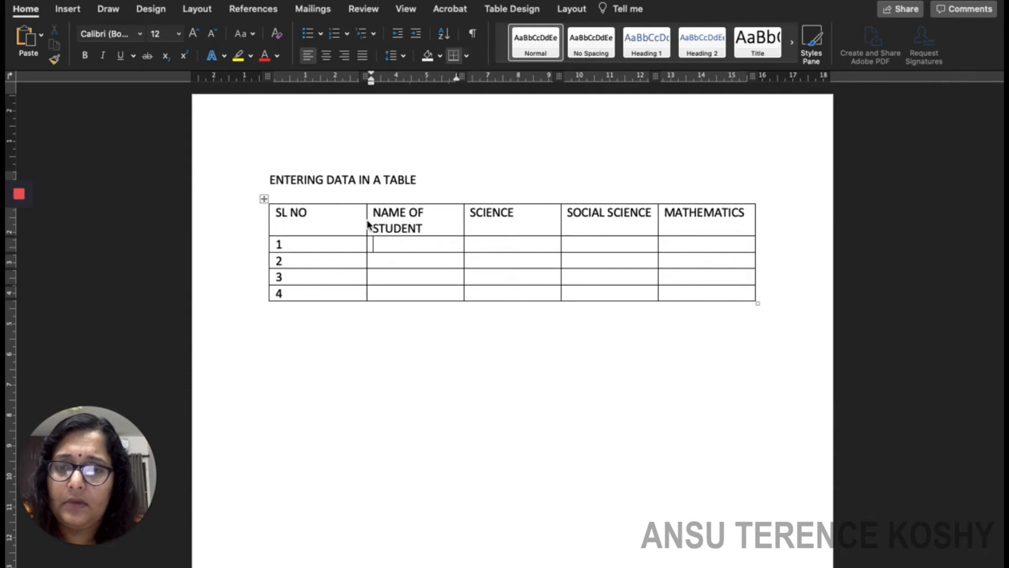
Narrow the SL NO column and centre-align the serial numbers 1 to 4.
{"action": "left_click_drag", "start_coordinate": [366, 218], "coordinate": [323, 224]}
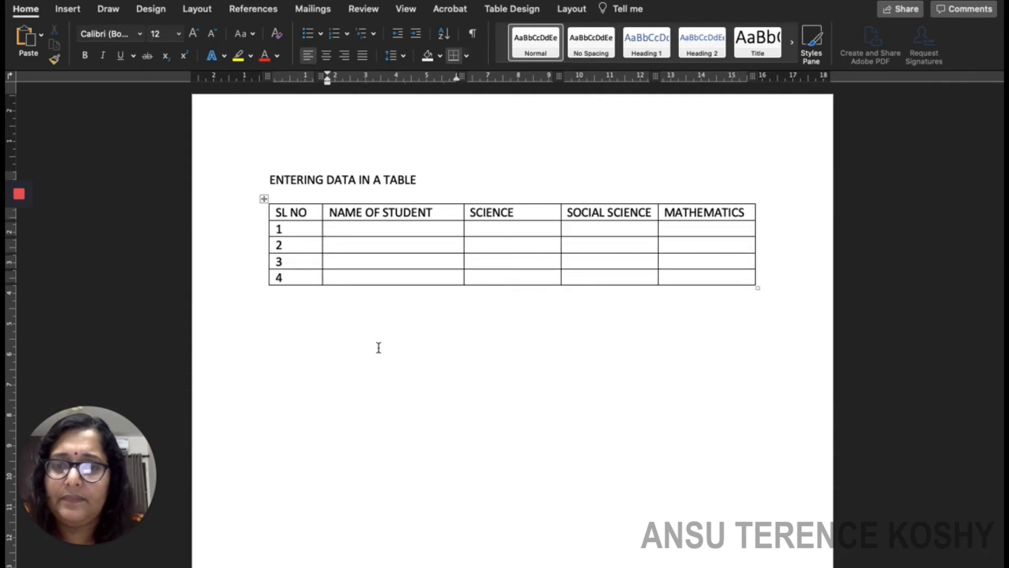
{"action": "left_click", "coordinate": [342, 232]}
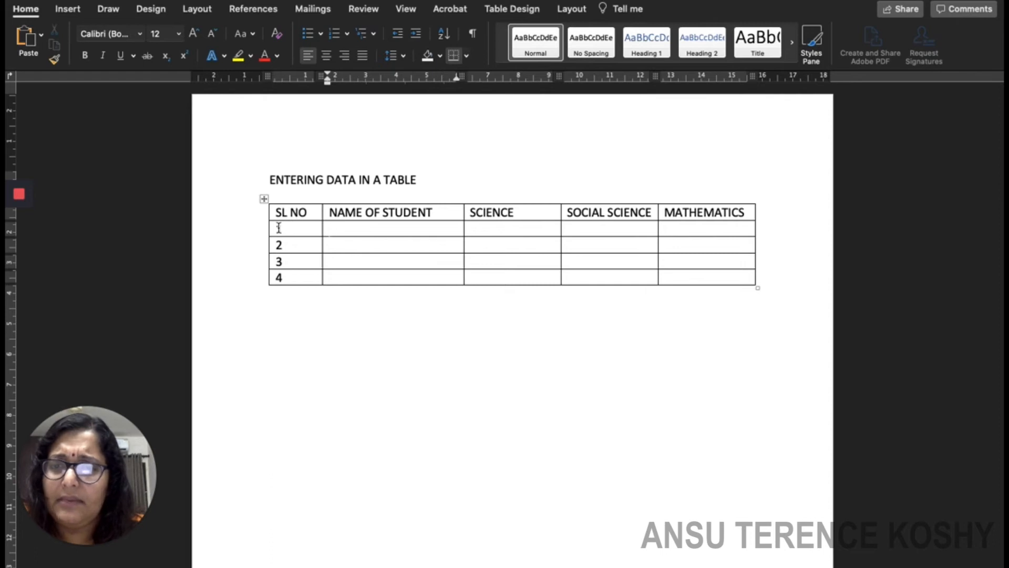
{"action": "left_click_drag", "start_coordinate": [275, 228], "coordinate": [299, 277]}
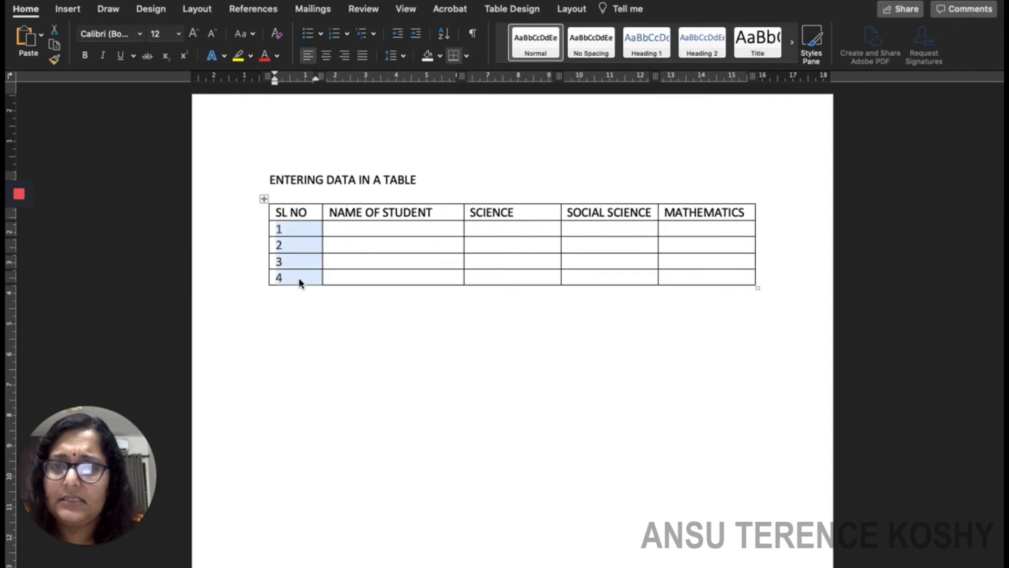
{"action": "left_click", "coordinate": [326, 56]}
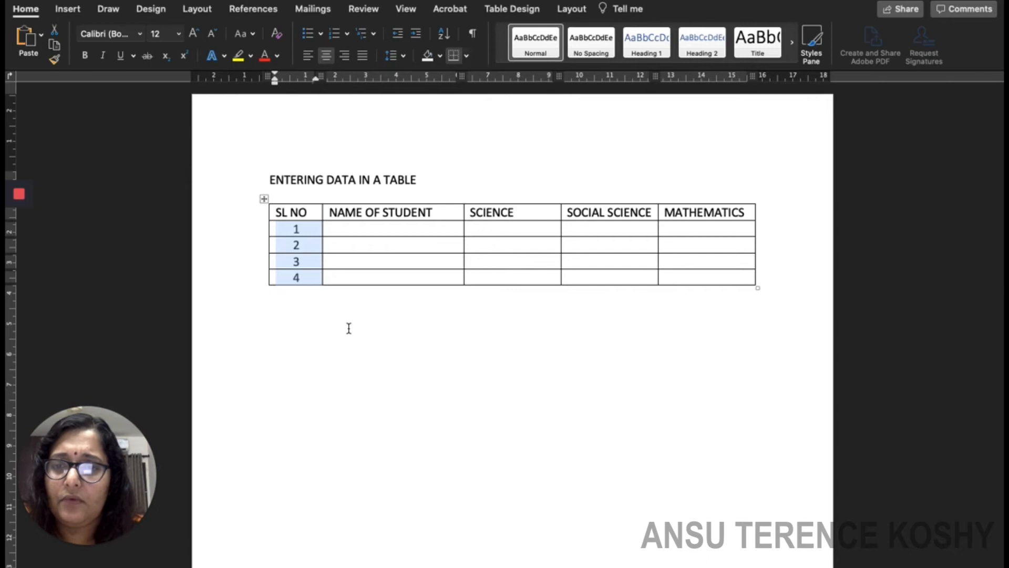
{"action": "left_click", "coordinate": [350, 231]}
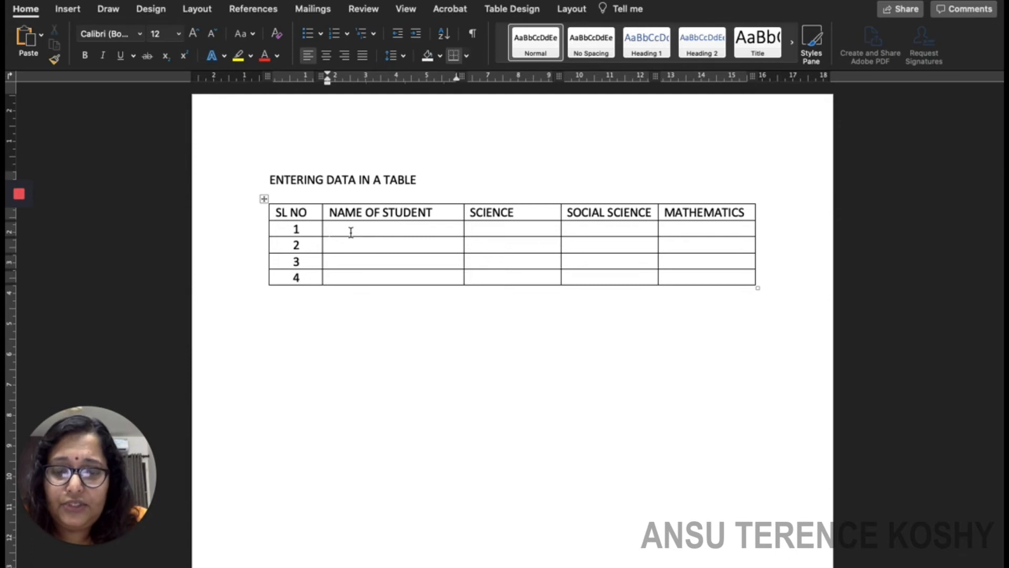
Enter the four student names down the NAME OF STUDENT column, one per row.
{"action": "type", "text": "AKASH"}
{"action": "left_click", "coordinate": [341, 246]}
{"action": "type", "text": "DEEPA"}
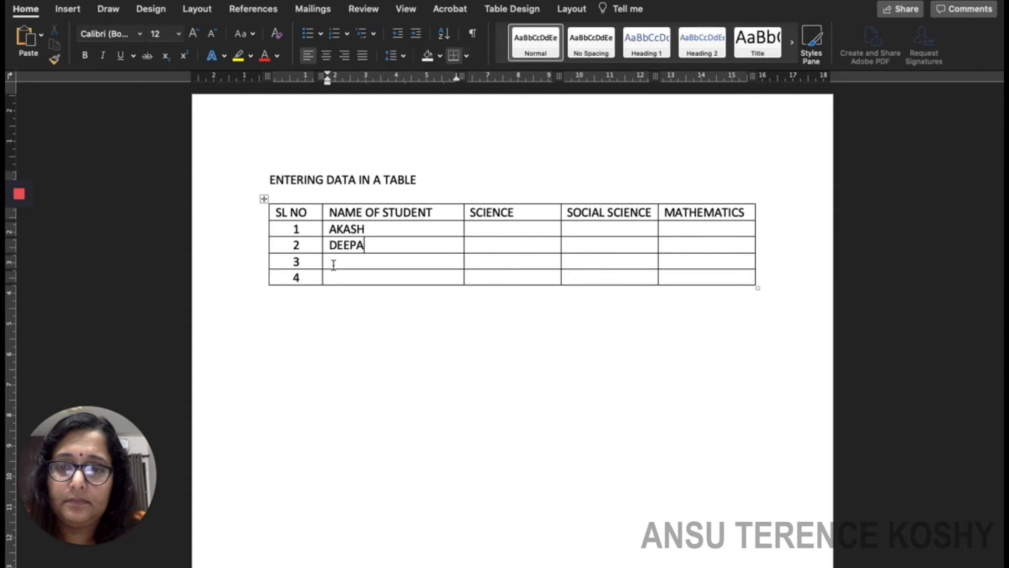
{"action": "left_click", "coordinate": [337, 263]}
{"action": "type", "text": "MEENA"}
{"action": "left_click", "coordinate": [338, 279]}
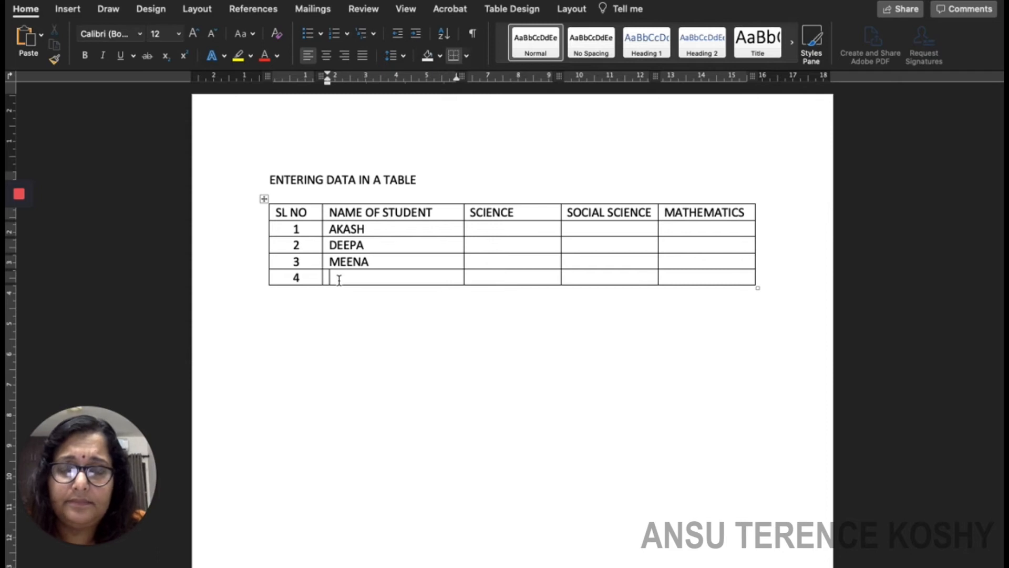
{"action": "type", "text": "PADMA"}
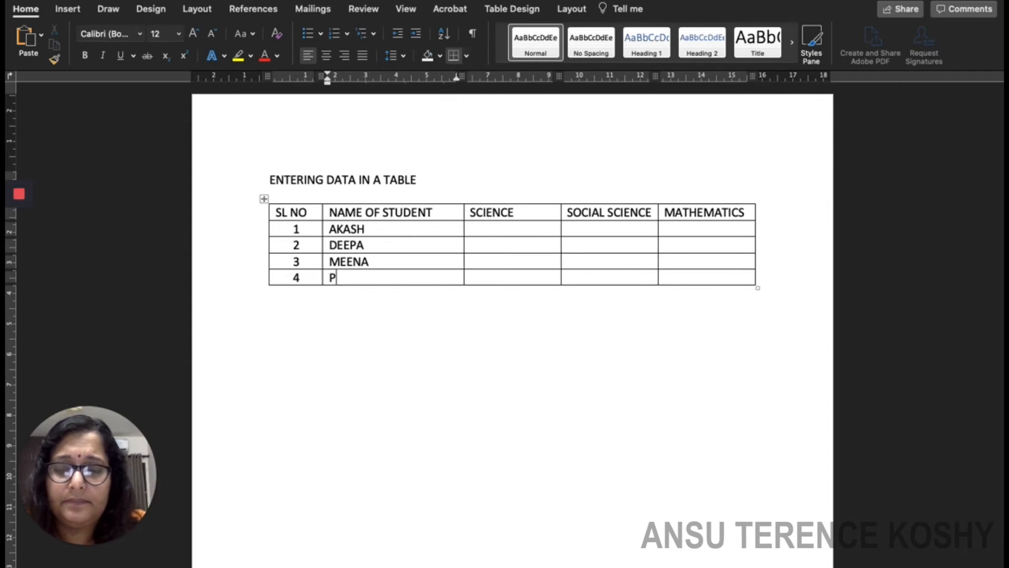
{"action": "left_click", "coordinate": [483, 228]}
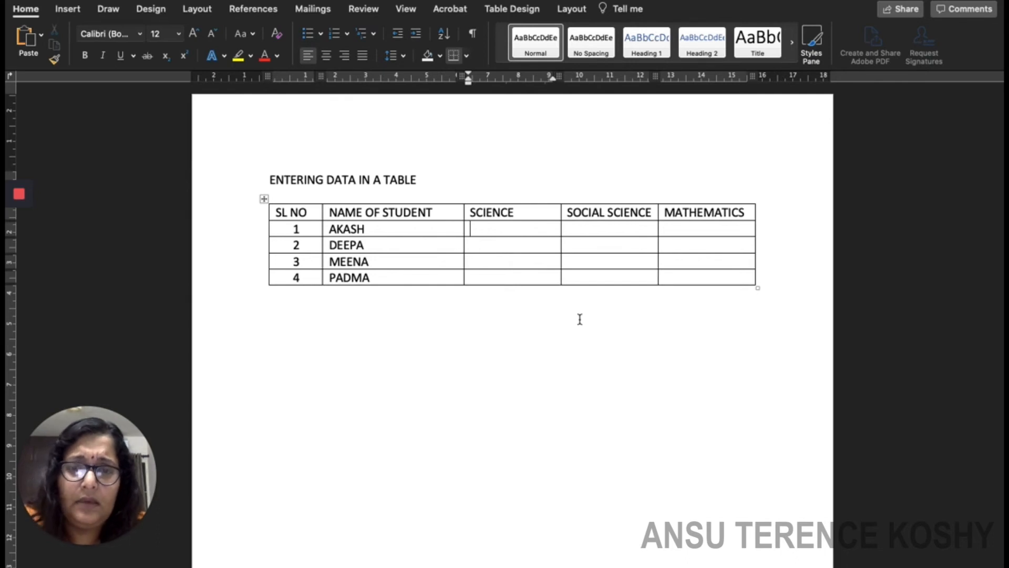
Enter SCIENCE marks 35, 32, 45, 49 and the first SOCIAL SCIENCE mark 46.
{"action": "type", "text": "35"}
{"action": "left_click", "coordinate": [482, 246]}
{"action": "type", "text": "32"}
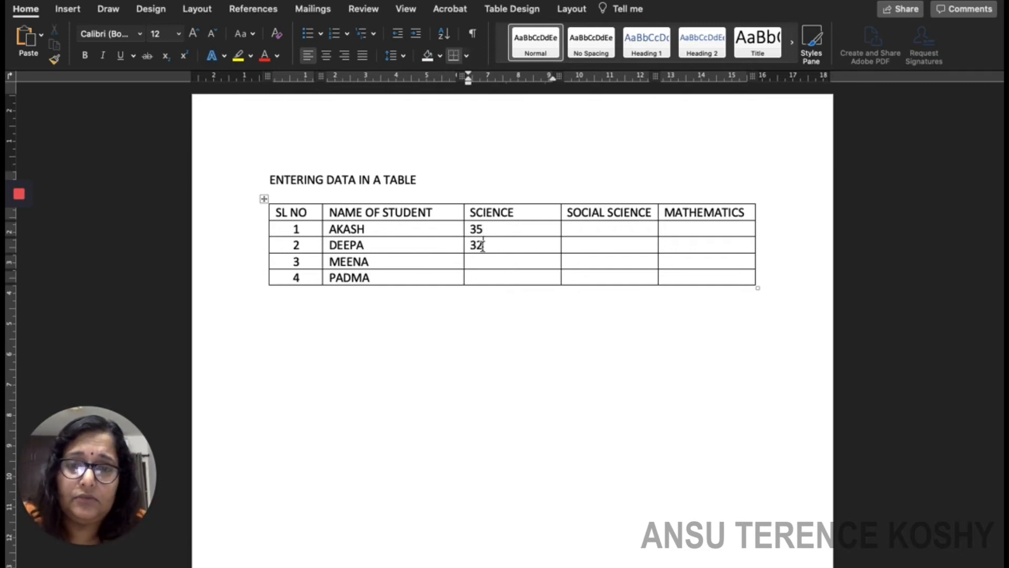
{"action": "key", "text": "Down"}
{"action": "type", "text": "45"}
{"action": "key", "text": "Down"}
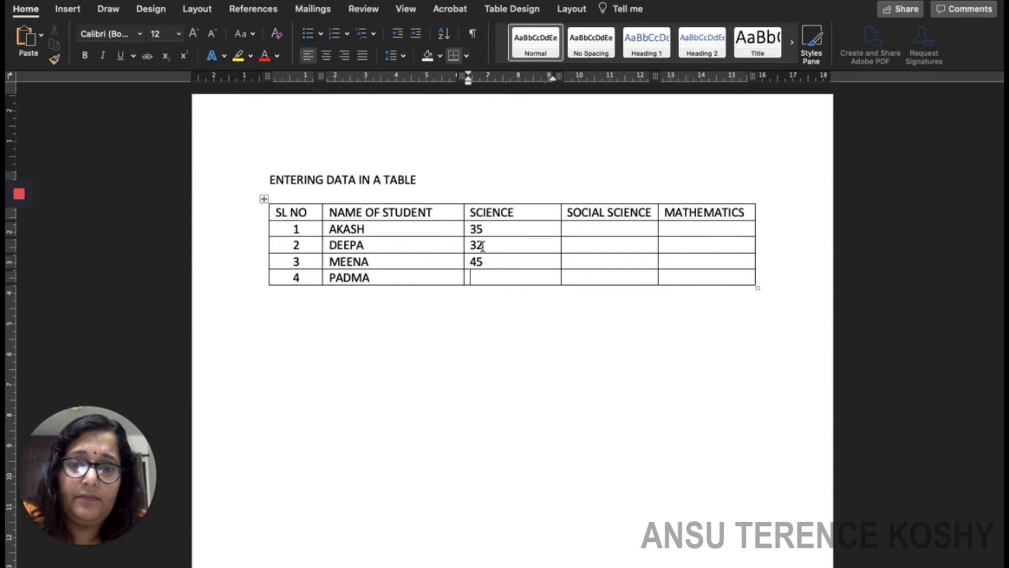
{"action": "type", "text": "49"}
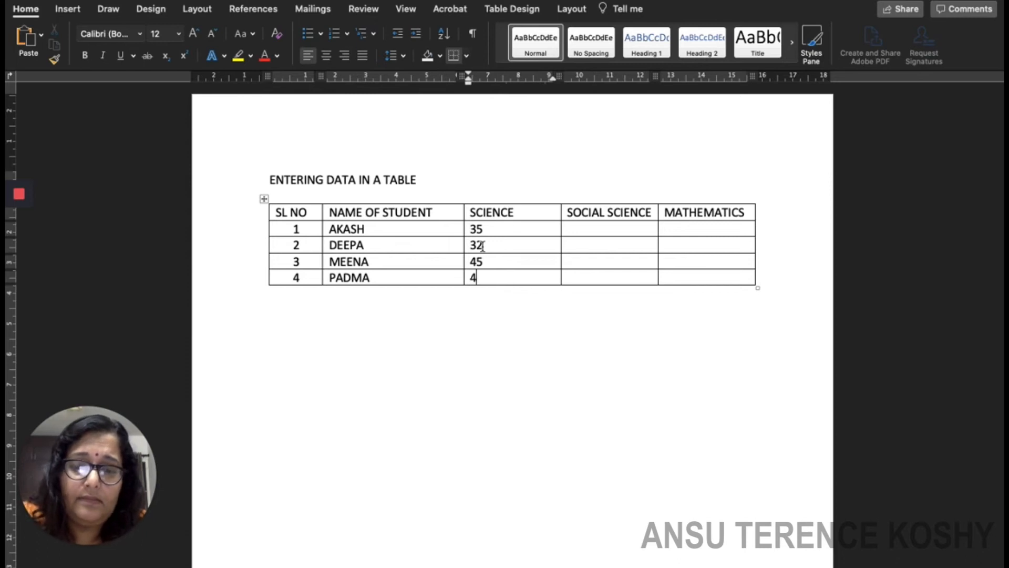
{"action": "left_click", "coordinate": [586, 226]}
{"action": "type", "text": "46"}
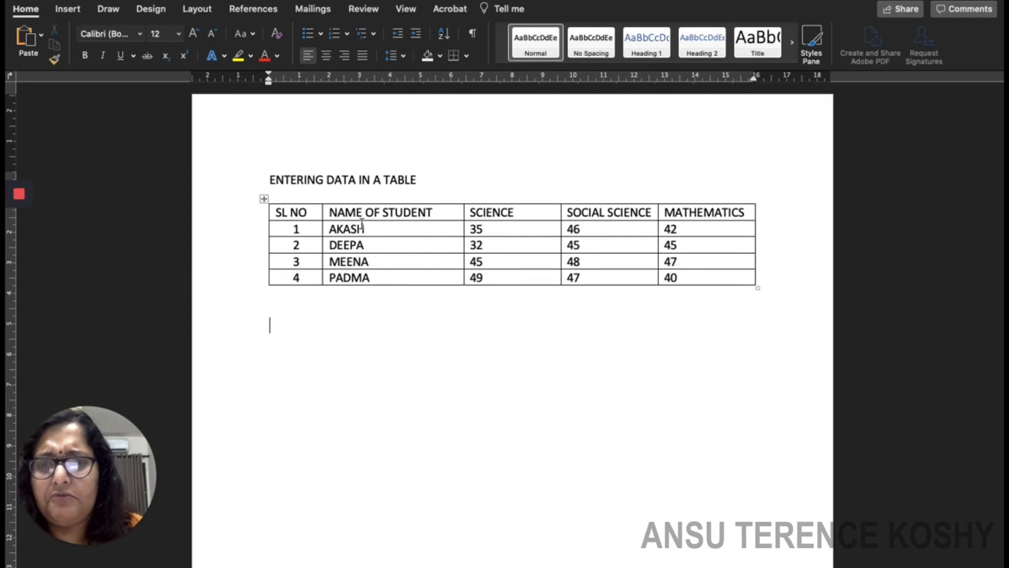
Make the header row text bold.
{"action": "left_click_drag", "start_coordinate": [283, 212], "coordinate": [666, 214]}
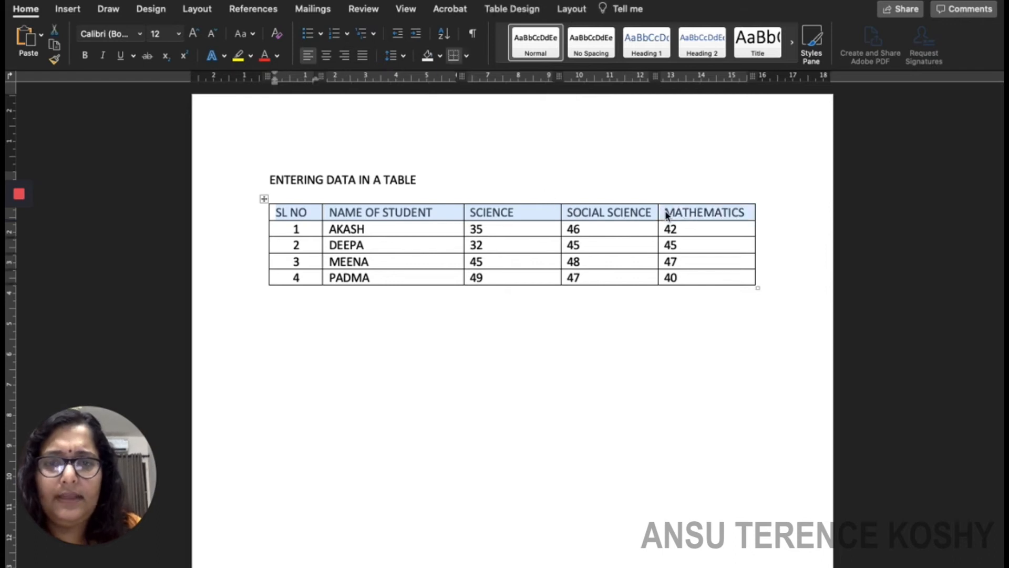
{"action": "left_click", "coordinate": [85, 56]}
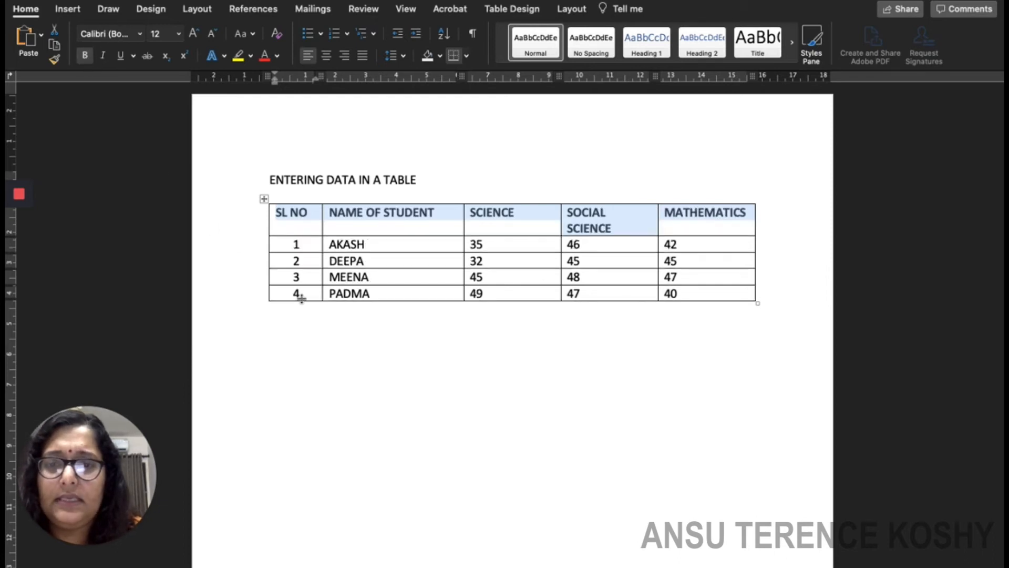
{"action": "left_click", "coordinate": [413, 385]}
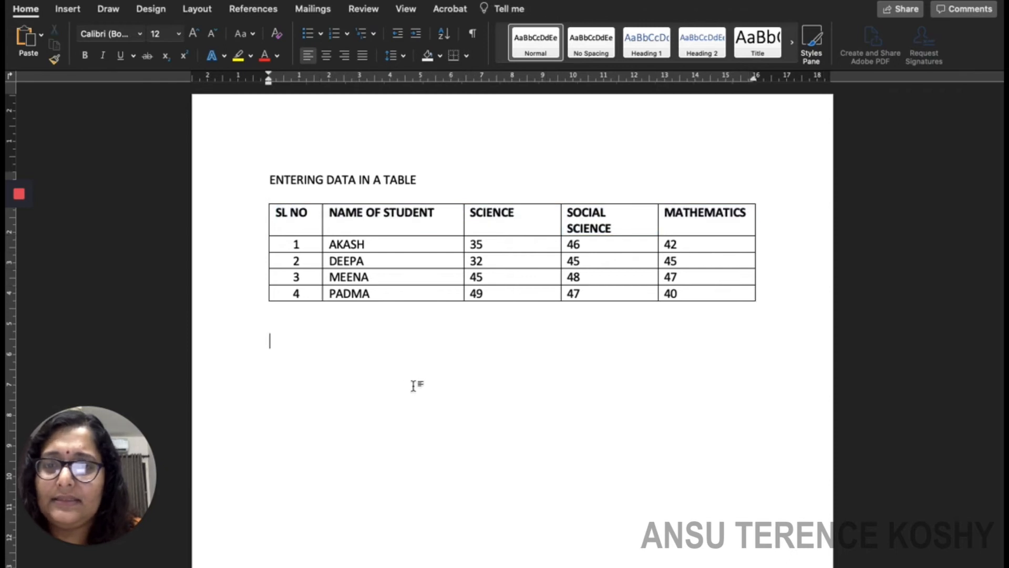
Change the header row's font colour to dark blue.
{"action": "left_click_drag", "start_coordinate": [279, 212], "coordinate": [671, 220]}
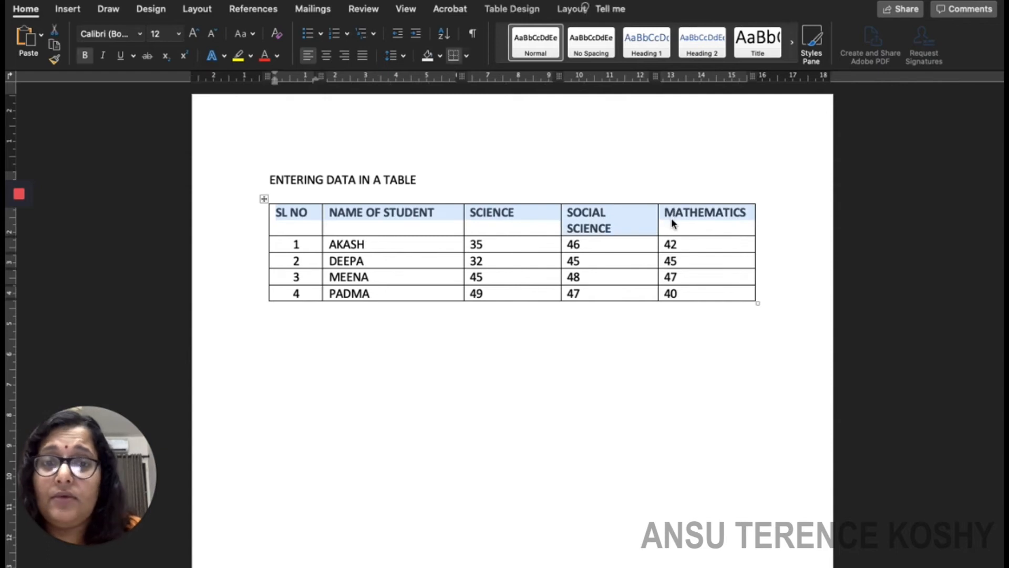
{"action": "left_click", "coordinate": [278, 56]}
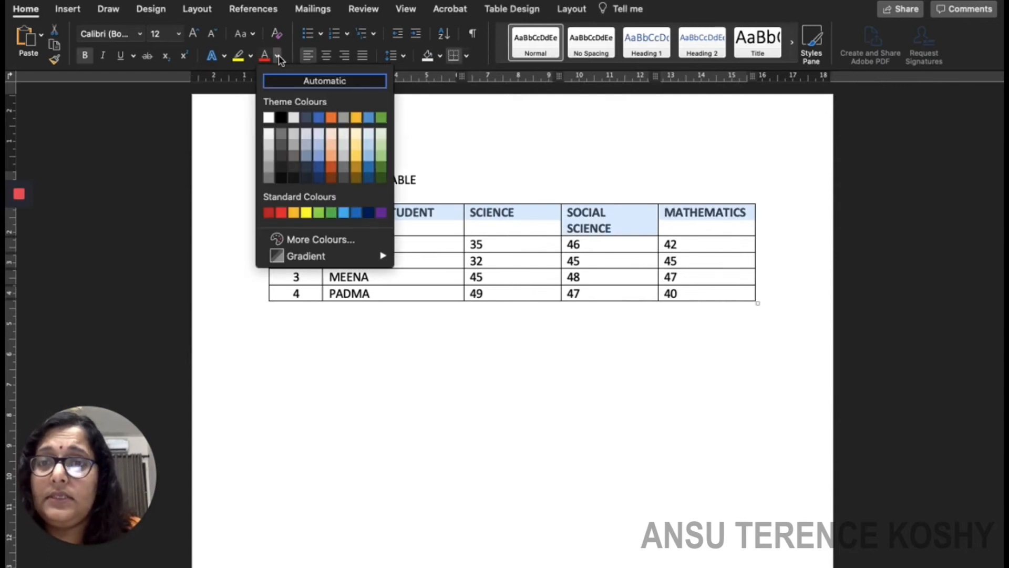
{"action": "left_click", "coordinate": [282, 212]}
{"action": "left_click", "coordinate": [382, 377]}
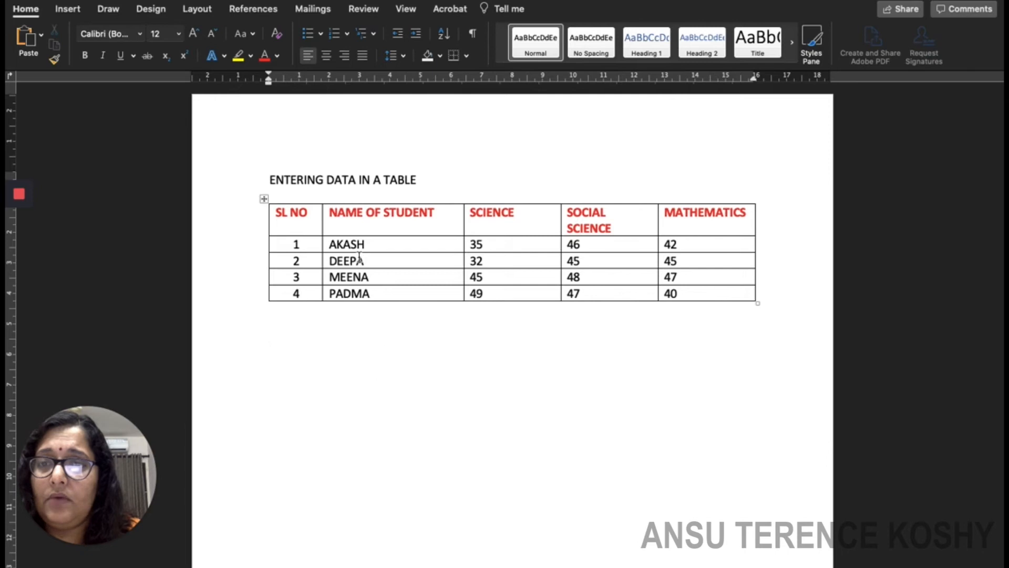
{"action": "left_click_drag", "start_coordinate": [279, 210], "coordinate": [725, 219]}
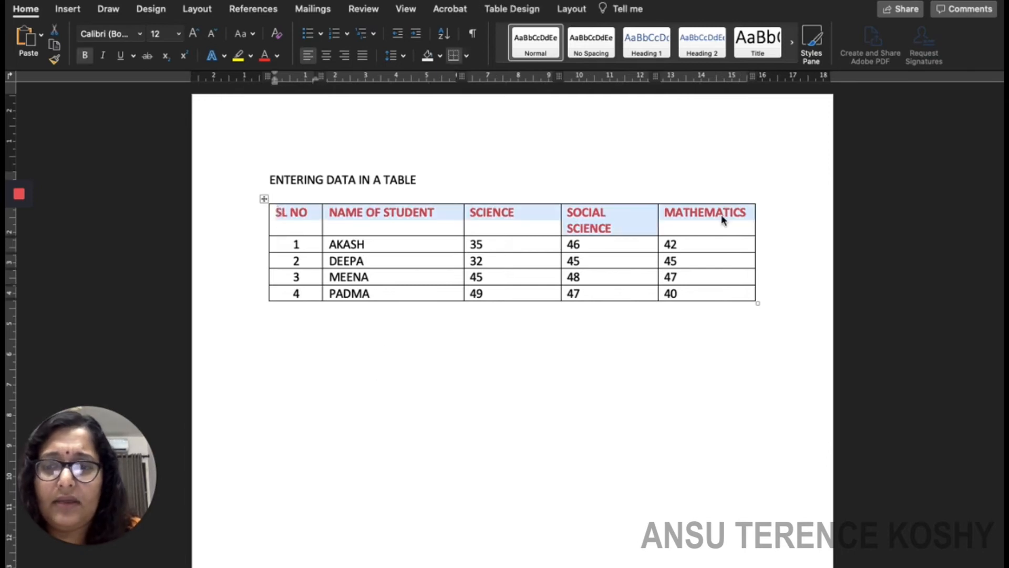
{"action": "left_click", "coordinate": [277, 56]}
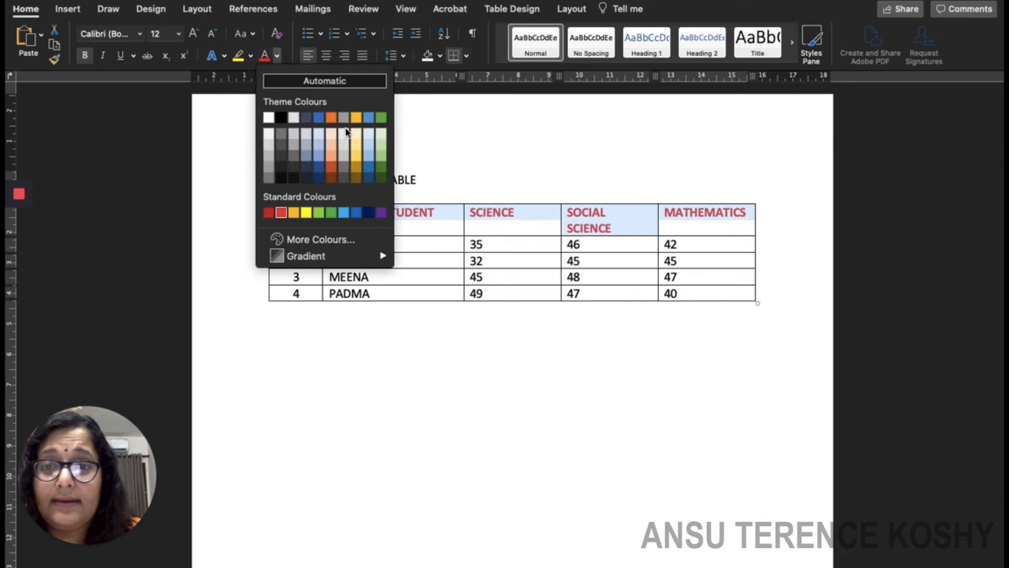
{"action": "left_click", "coordinate": [319, 178]}
{"action": "left_click", "coordinate": [369, 414]}
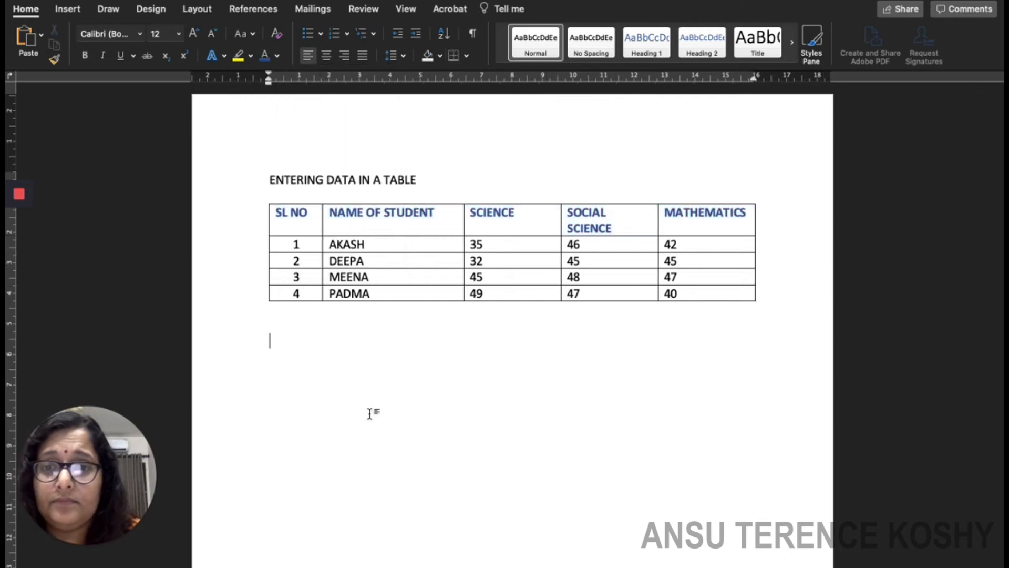
{"action": "left_click", "coordinate": [251, 57]}
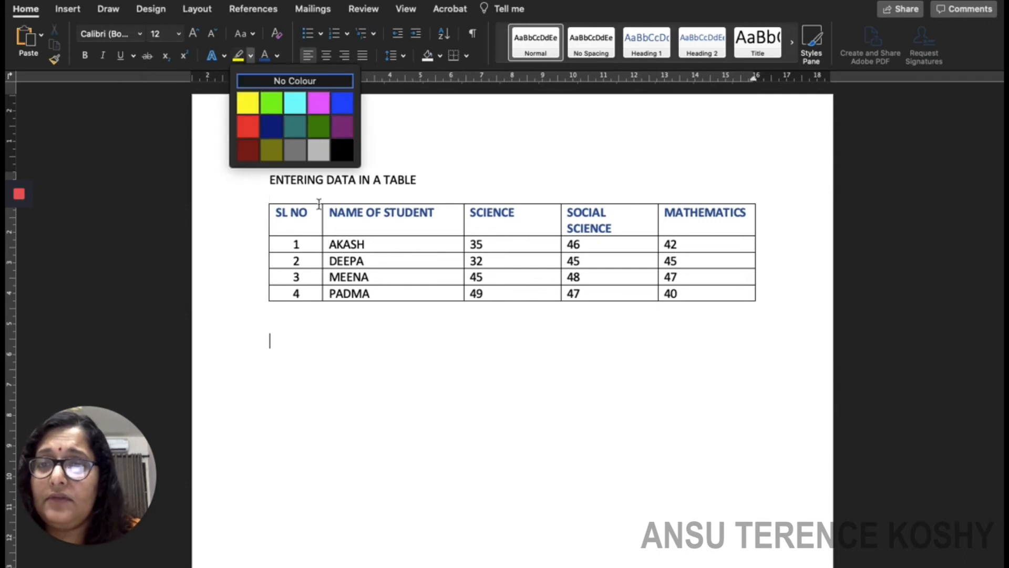
{"action": "left_click", "coordinate": [301, 216]}
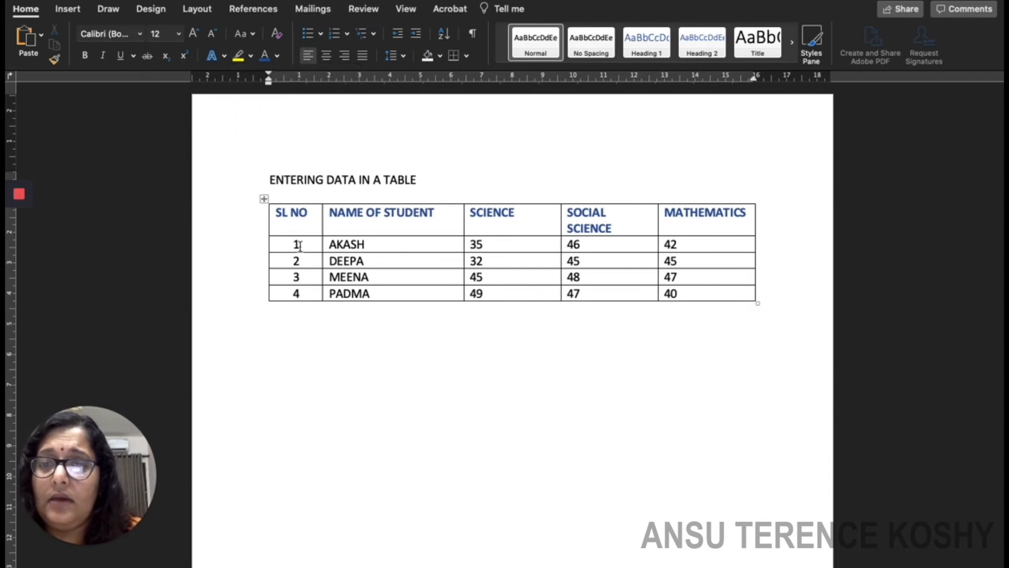
{"action": "left_click_drag", "start_coordinate": [341, 217], "coordinate": [734, 222]}
{"action": "left_click", "coordinate": [251, 57]}
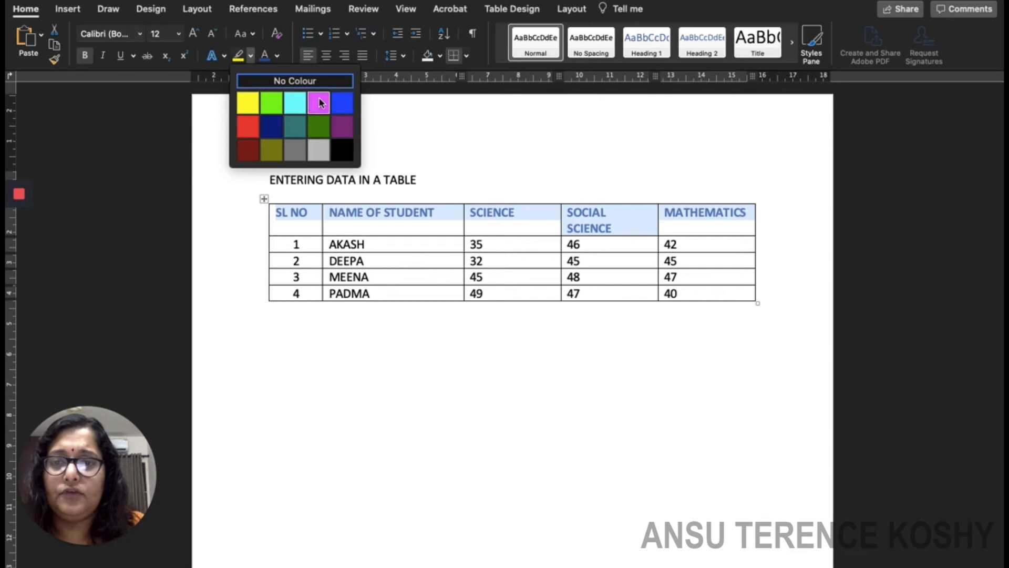
{"action": "left_click", "coordinate": [296, 106]}
{"action": "left_click", "coordinate": [297, 107]}
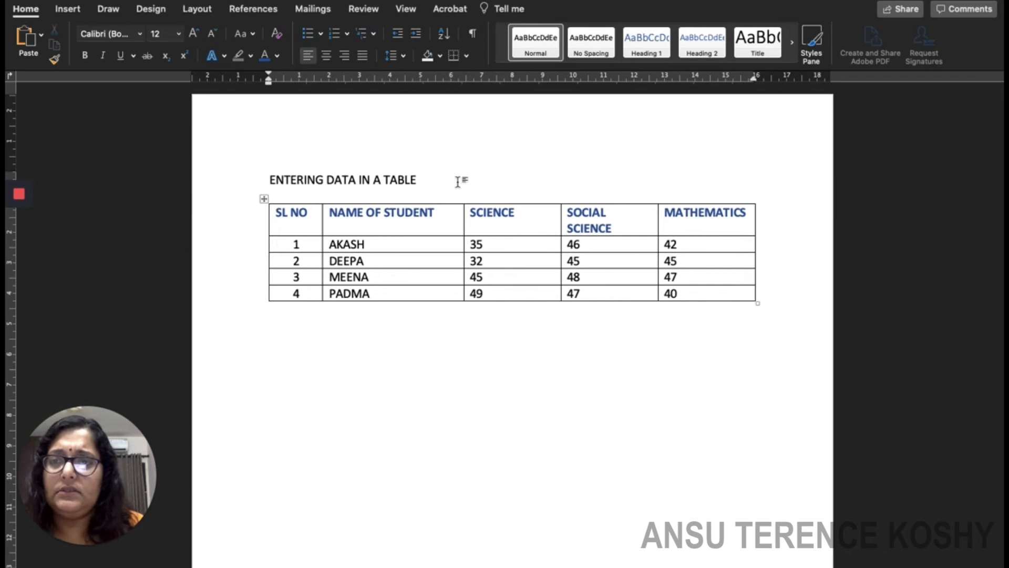
{"action": "mouse_move", "coordinate": [21, 193]}
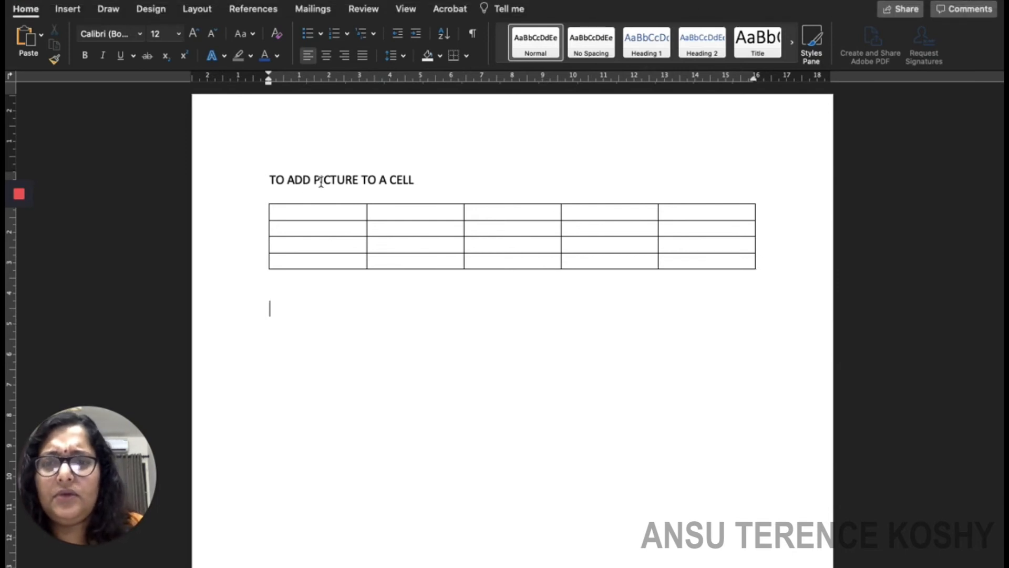
With the cursor in the table's first cell, open Insert > Pictures > Online Pictures.
{"action": "left_click", "coordinate": [302, 213]}
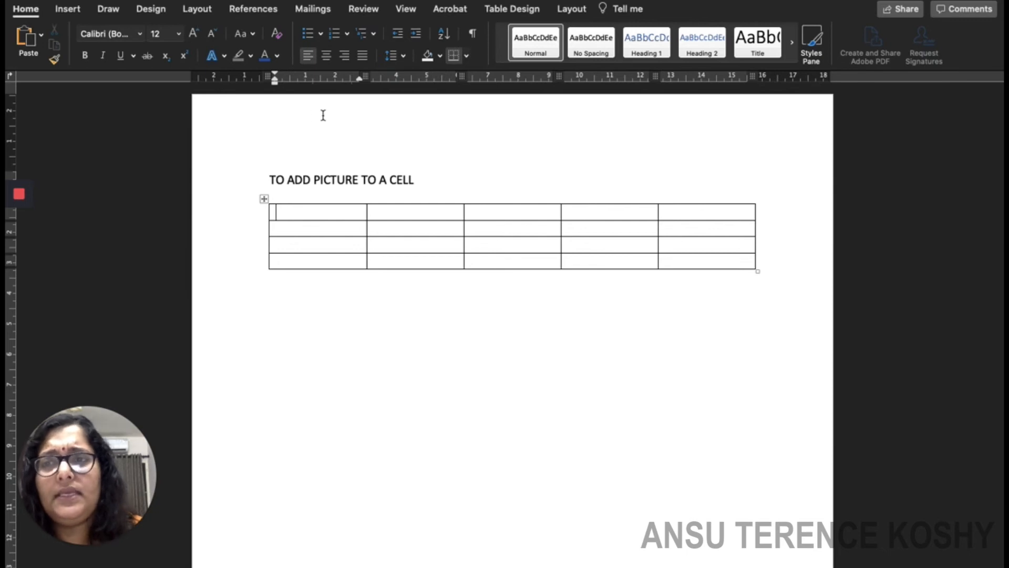
{"action": "left_click", "coordinate": [65, 9]}
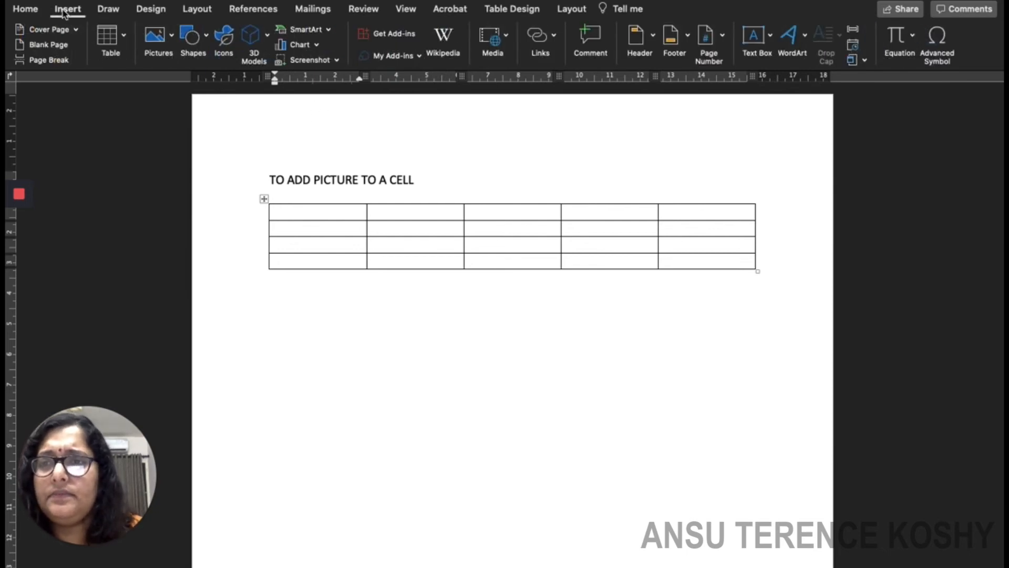
{"action": "left_click", "coordinate": [174, 36]}
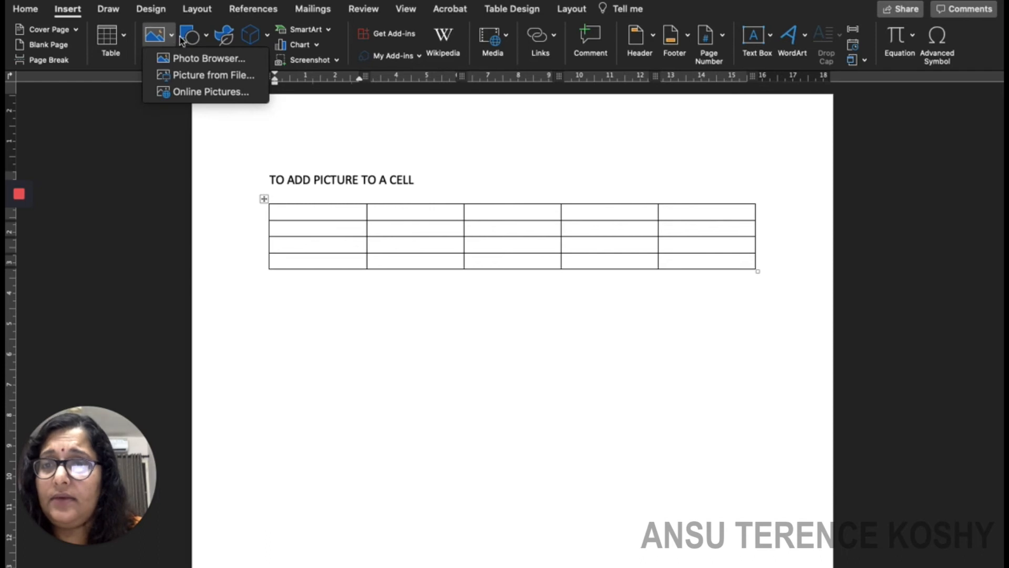
{"action": "left_click", "coordinate": [225, 94]}
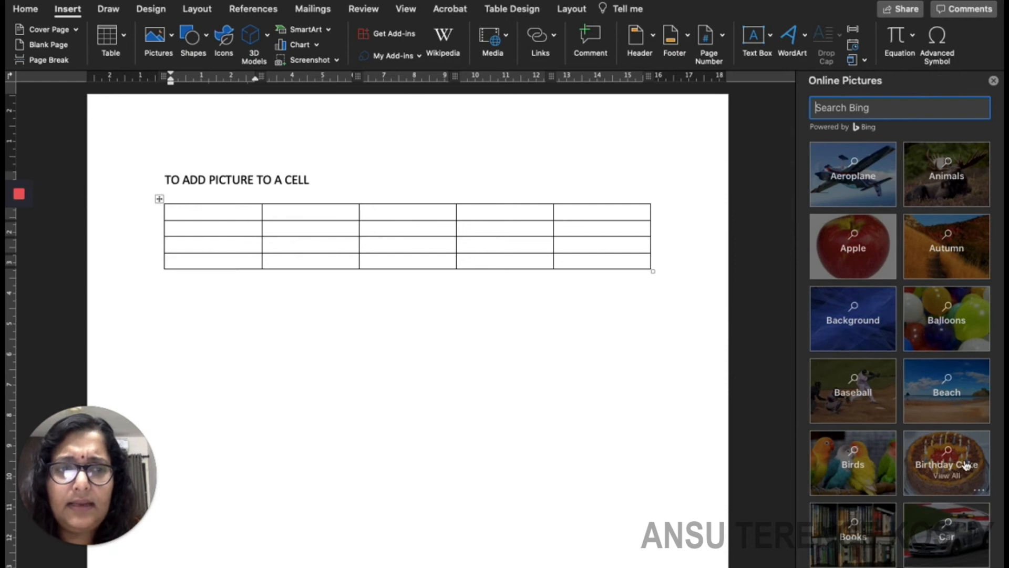
Insert the first Beach category photo and shrink it to fit the first table cell.
{"action": "left_click", "coordinate": [940, 392]}
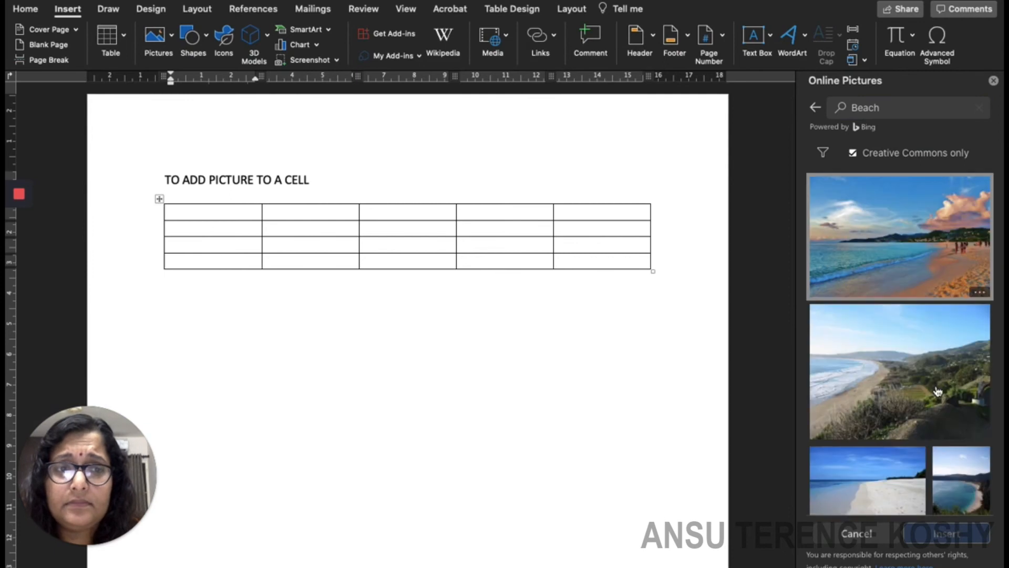
{"action": "left_click", "coordinate": [911, 250]}
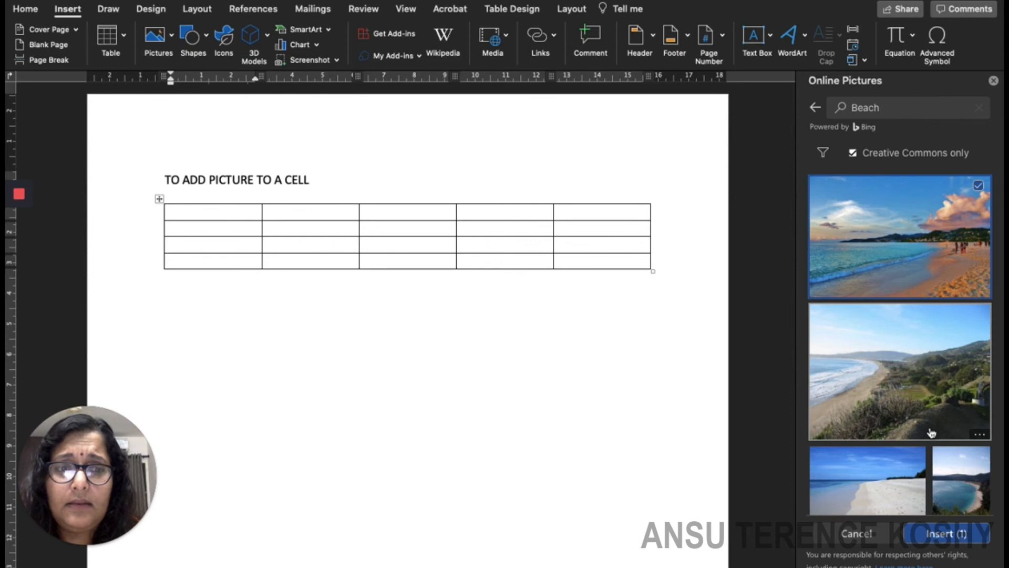
{"action": "left_click", "coordinate": [944, 542]}
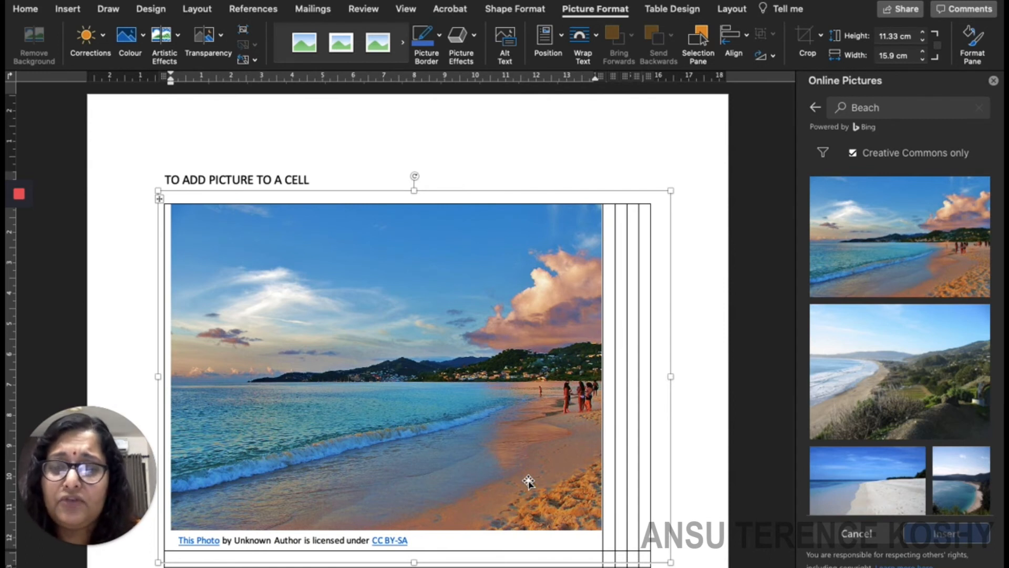
{"action": "left_click", "coordinate": [528, 481]}
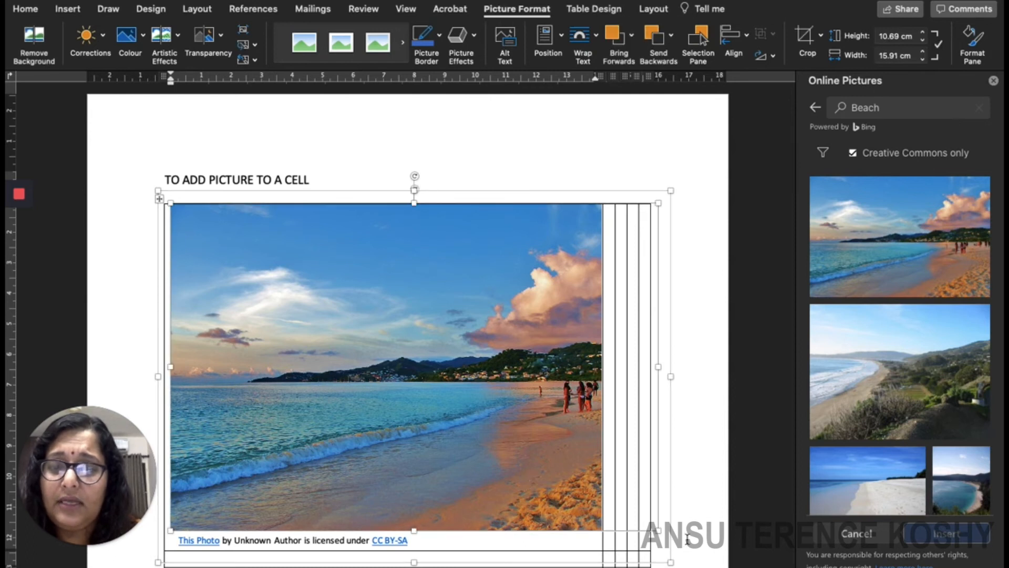
{"action": "left_click_drag", "start_coordinate": [657, 531], "coordinate": [365, 420]}
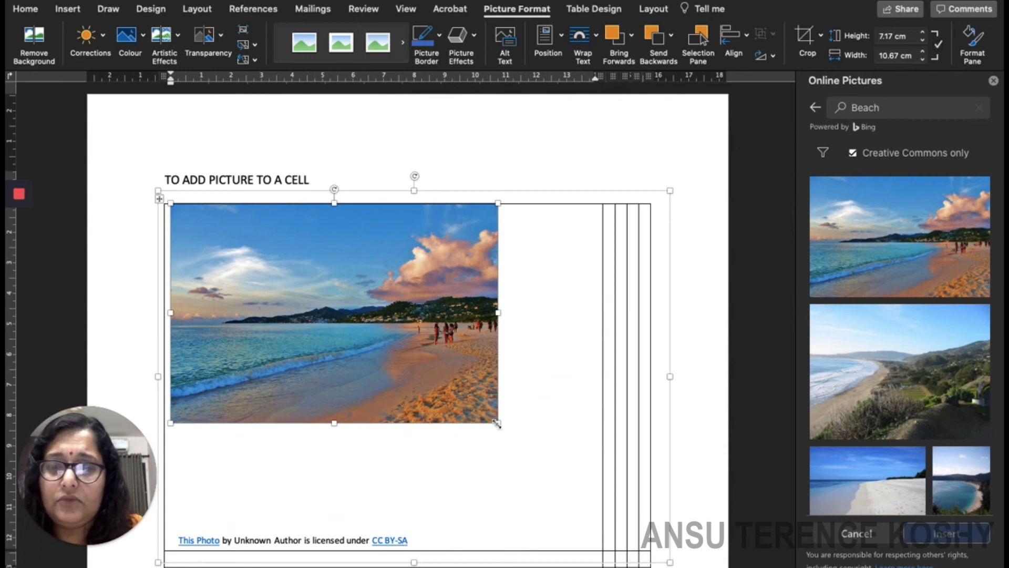
{"action": "left_click_drag", "start_coordinate": [497, 423], "coordinate": [247, 269]}
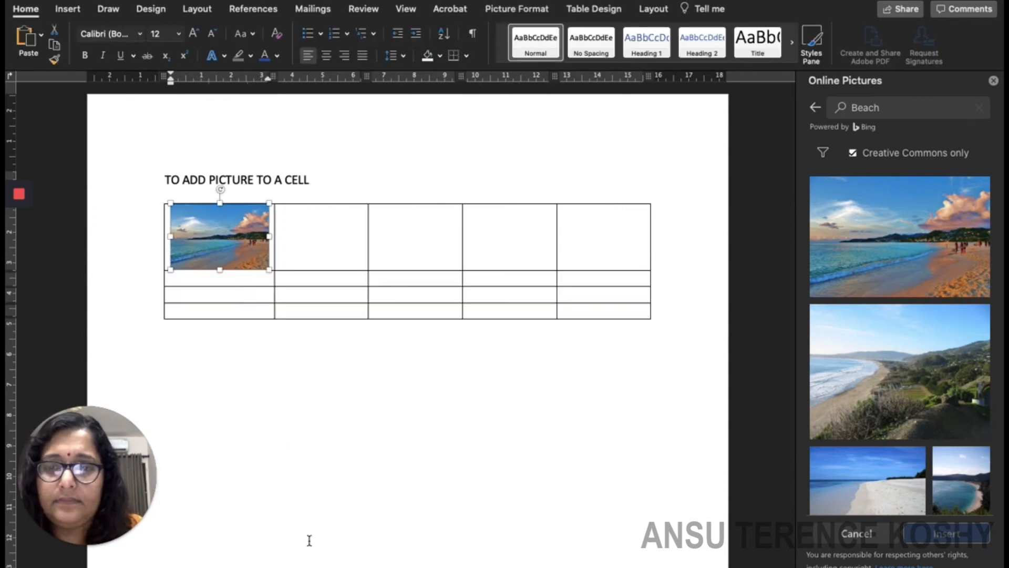
{"action": "left_click", "coordinate": [443, 454]}
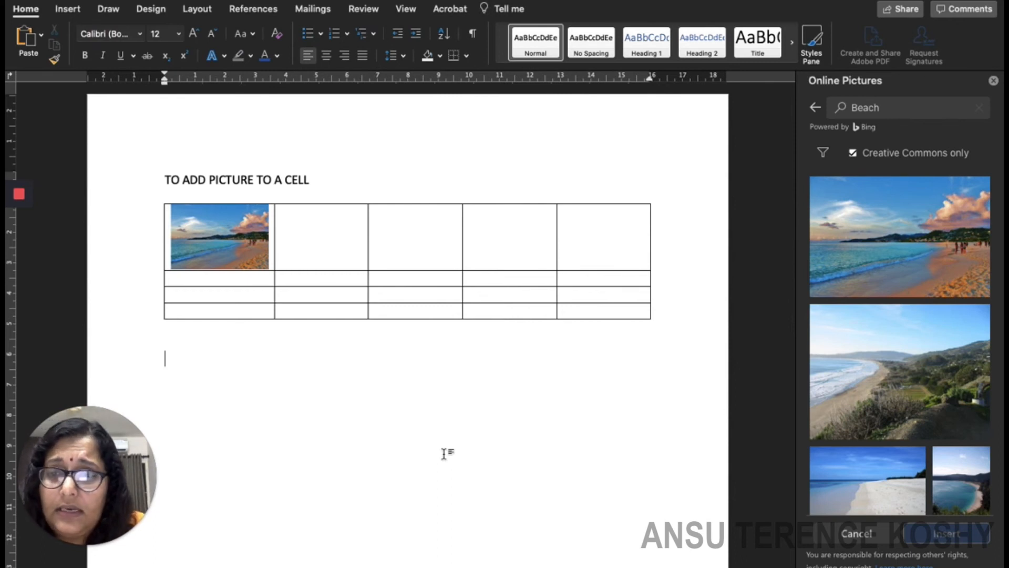
{"action": "left_click", "coordinate": [298, 240]}
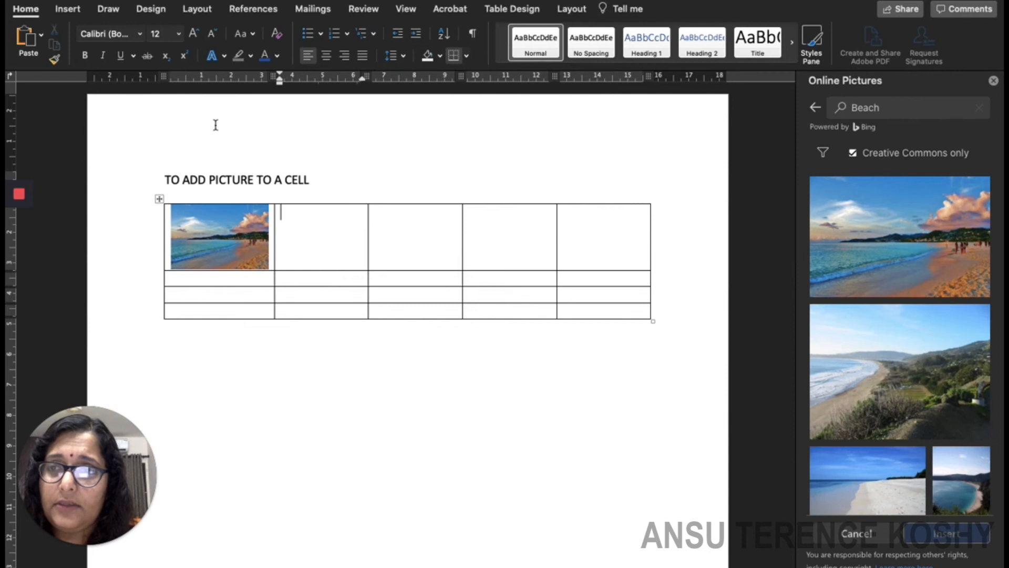
Insert the red cardinal photo from the Online Pictures Birds category.
{"action": "left_click", "coordinate": [76, 10]}
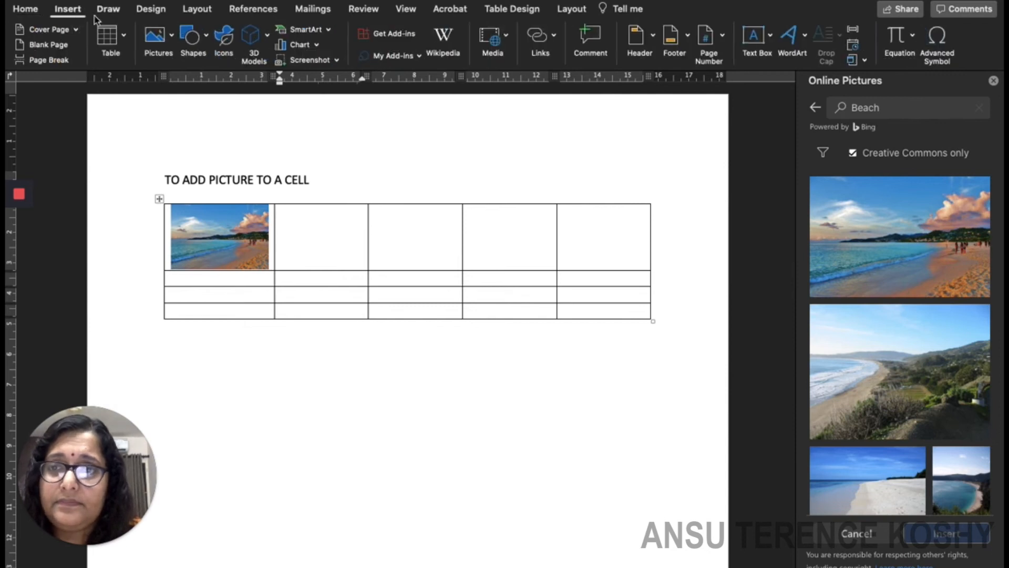
{"action": "left_click", "coordinate": [172, 35]}
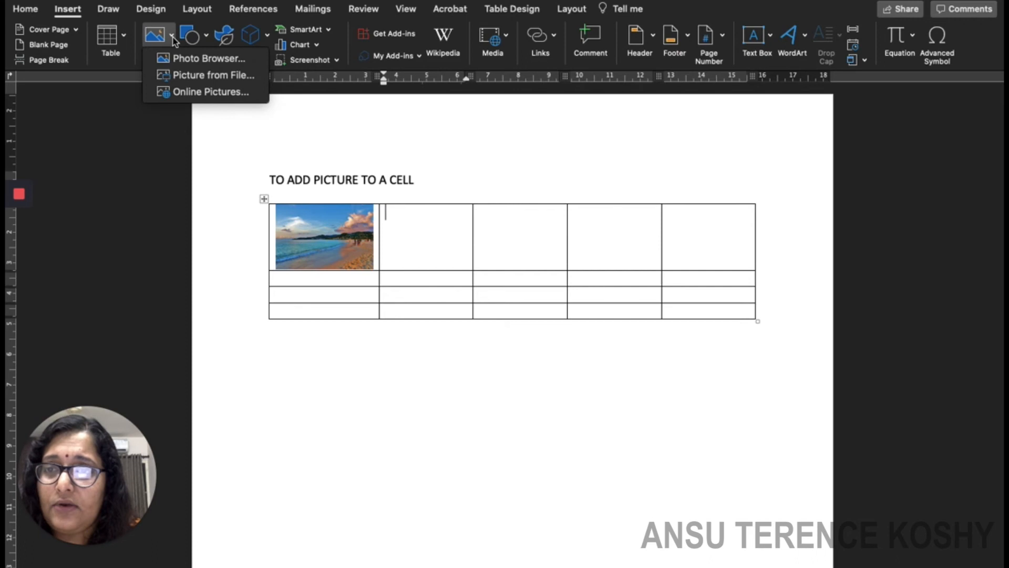
{"action": "left_click", "coordinate": [205, 93]}
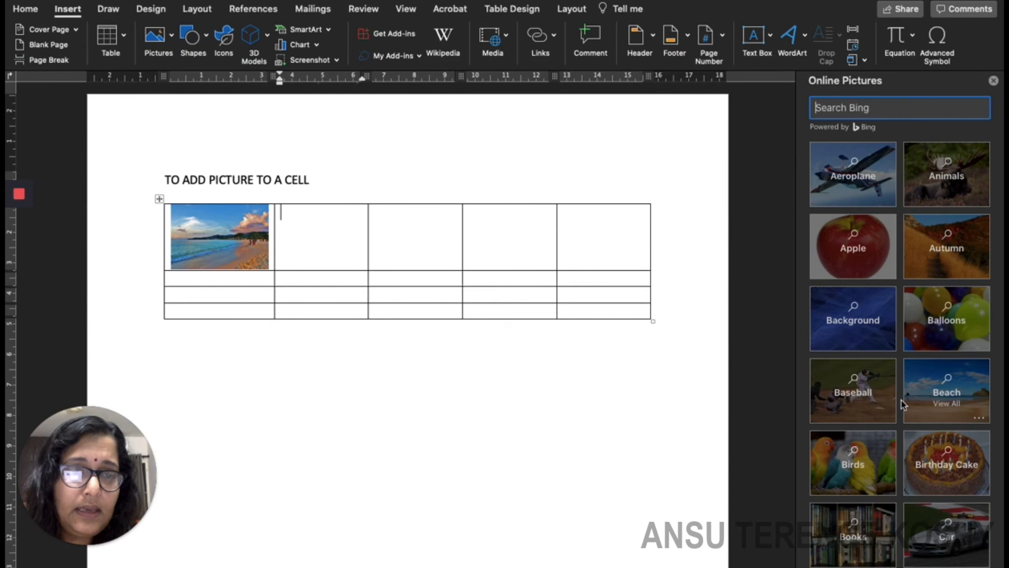
{"action": "left_click", "coordinate": [863, 461]}
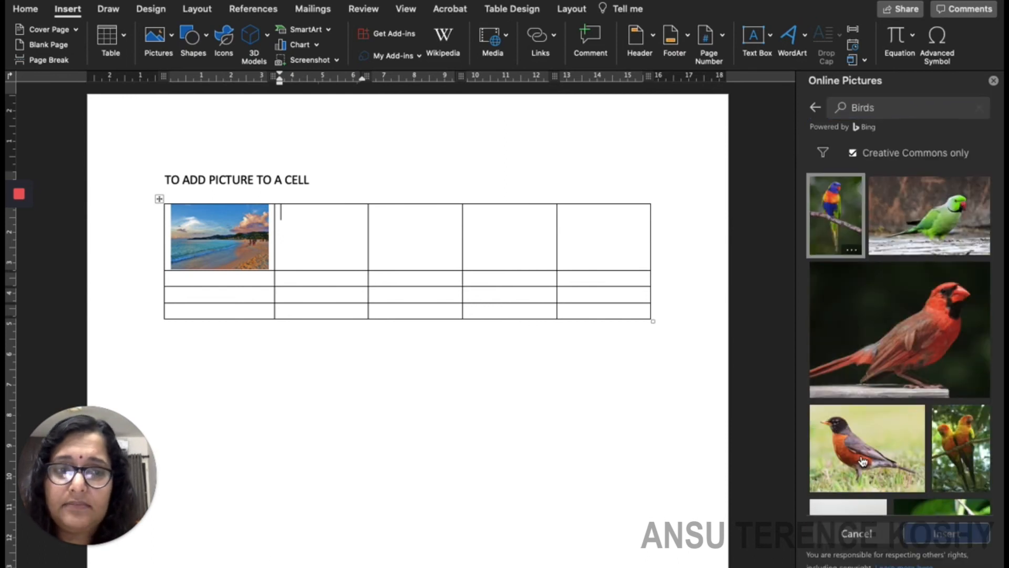
{"action": "left_click", "coordinate": [913, 357]}
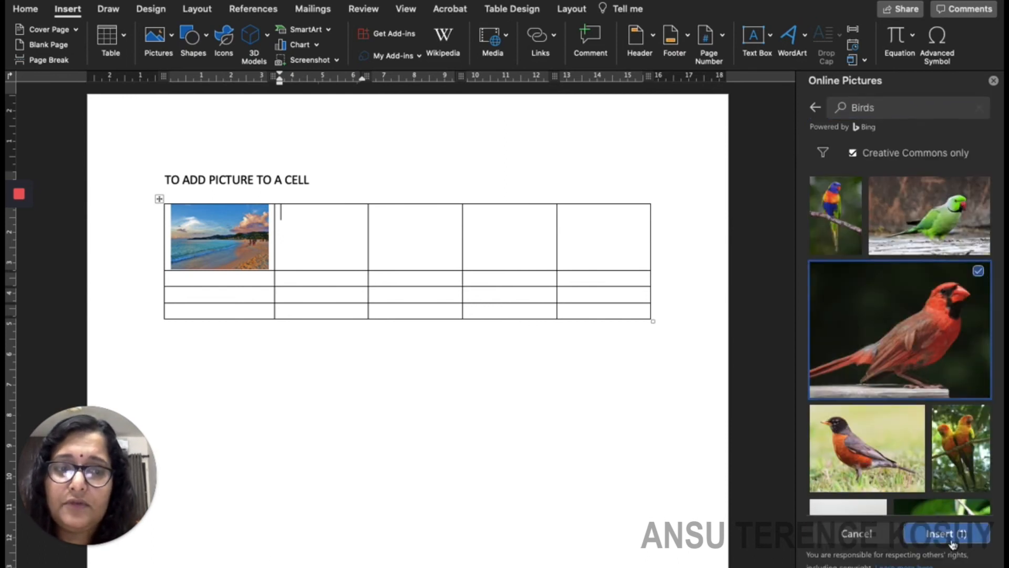
{"action": "left_click", "coordinate": [954, 536]}
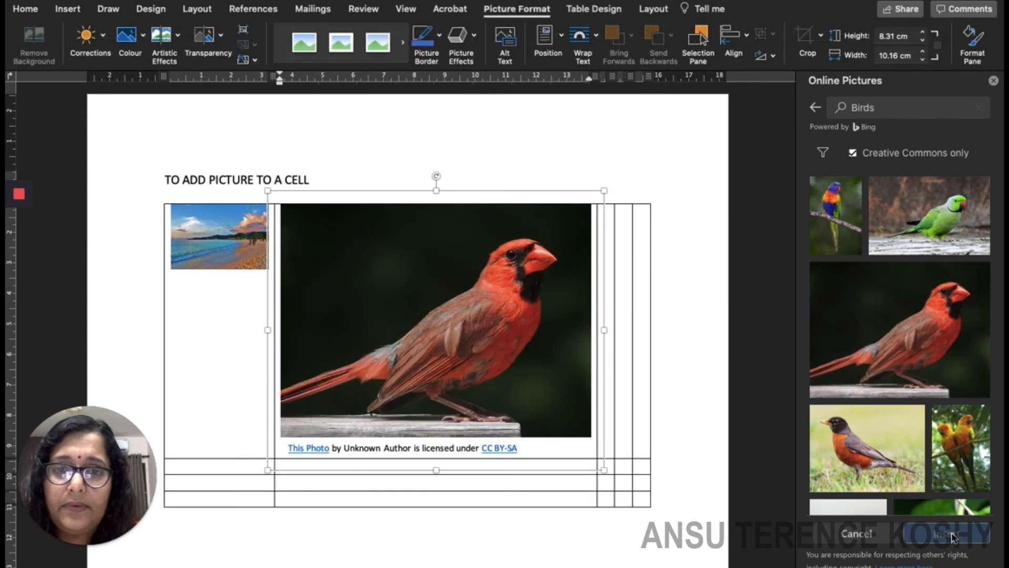
Delete the cardinal's licence caption and shrink the photo to about 6.96×5.25 cm.
{"action": "left_click", "coordinate": [474, 449]}
{"action": "left_click", "coordinate": [473, 448]}
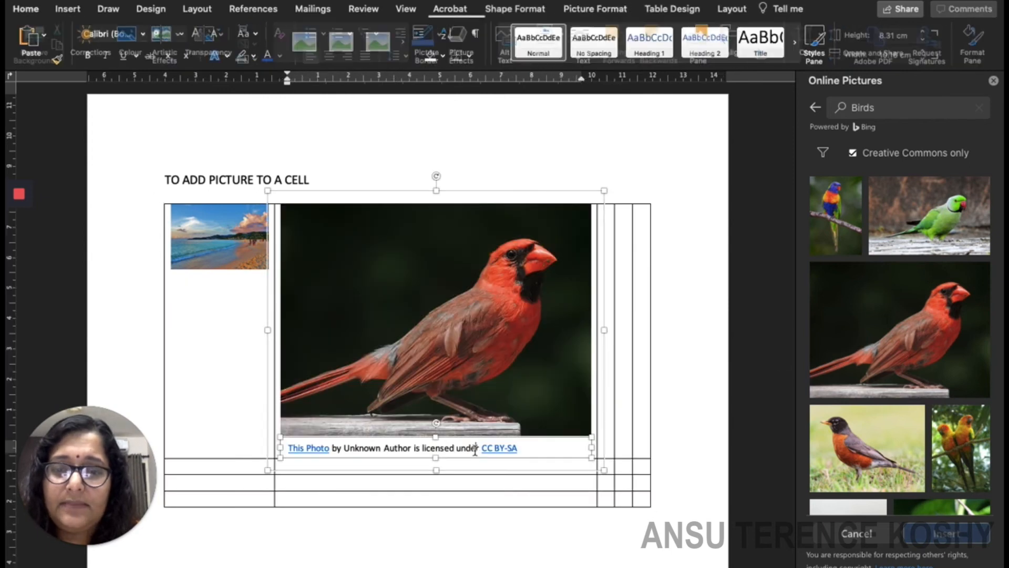
{"action": "key", "text": "BackSpace"}
{"action": "left_click_drag", "start_coordinate": [525, 448], "coordinate": [284, 451]}
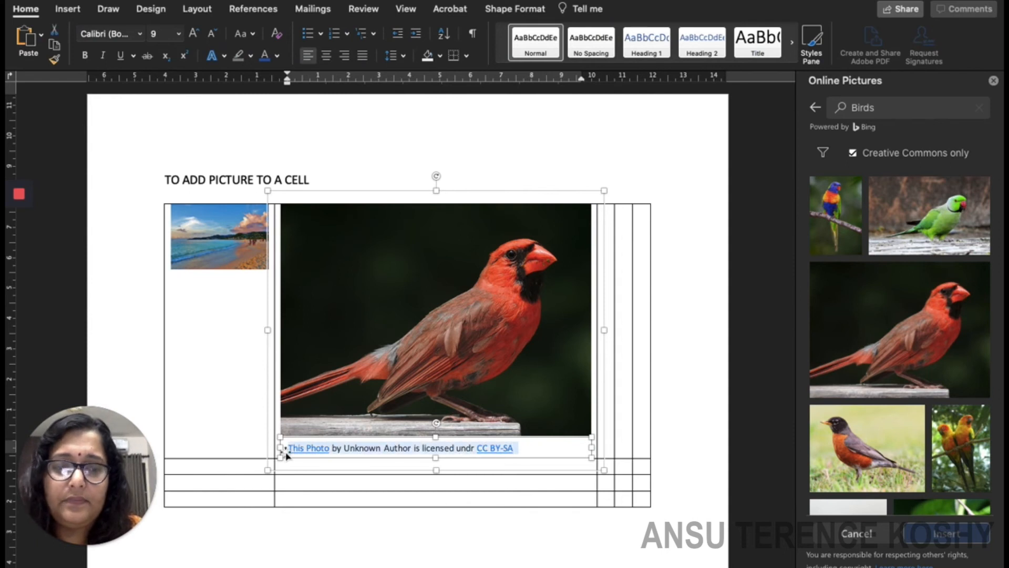
{"action": "key", "text": "BackSpace"}
{"action": "left_click_drag", "start_coordinate": [591, 436], "coordinate": [367, 269]}
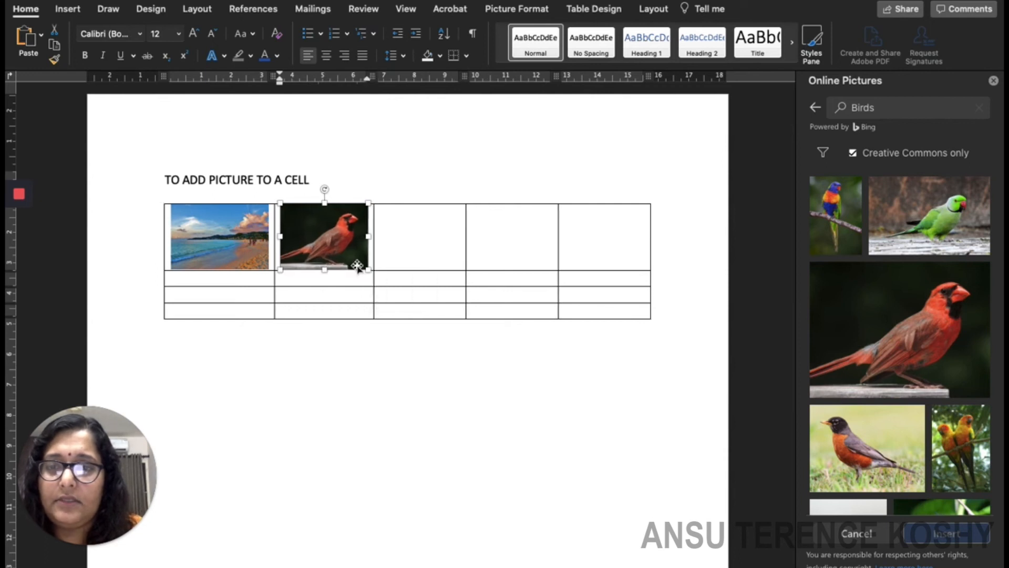
{"action": "left_click", "coordinate": [413, 398]}
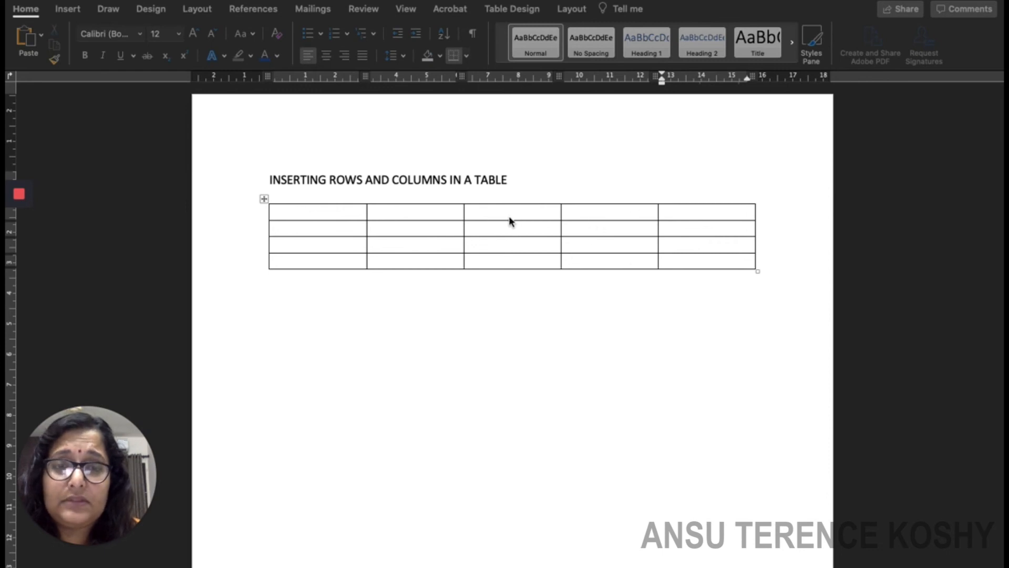
Add one new column left and one right of the fourth column.
{"action": "left_click", "coordinate": [596, 216]}
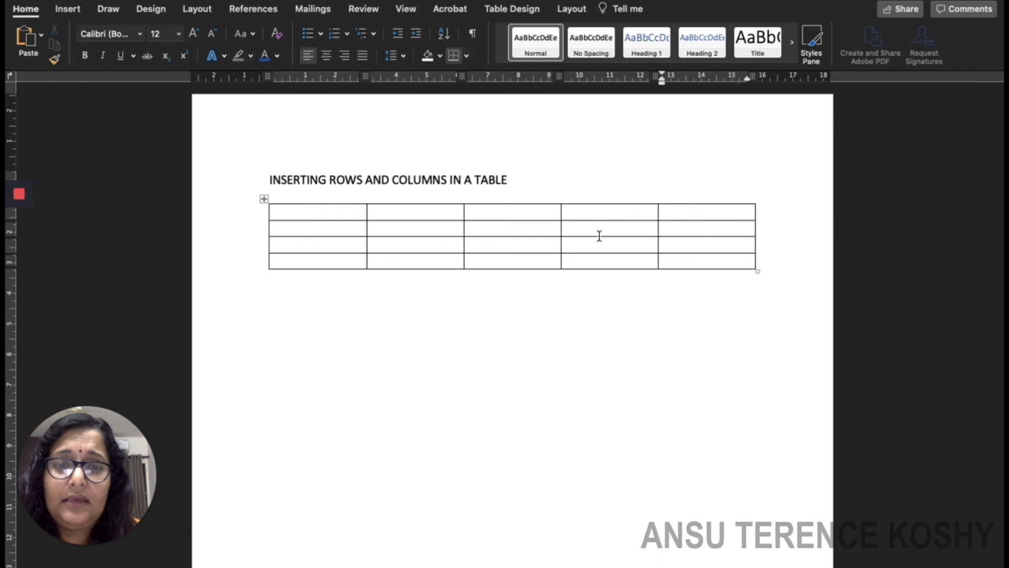
{"action": "left_click", "coordinate": [599, 216]}
{"action": "left_click_drag", "start_coordinate": [601, 212], "coordinate": [597, 266]}
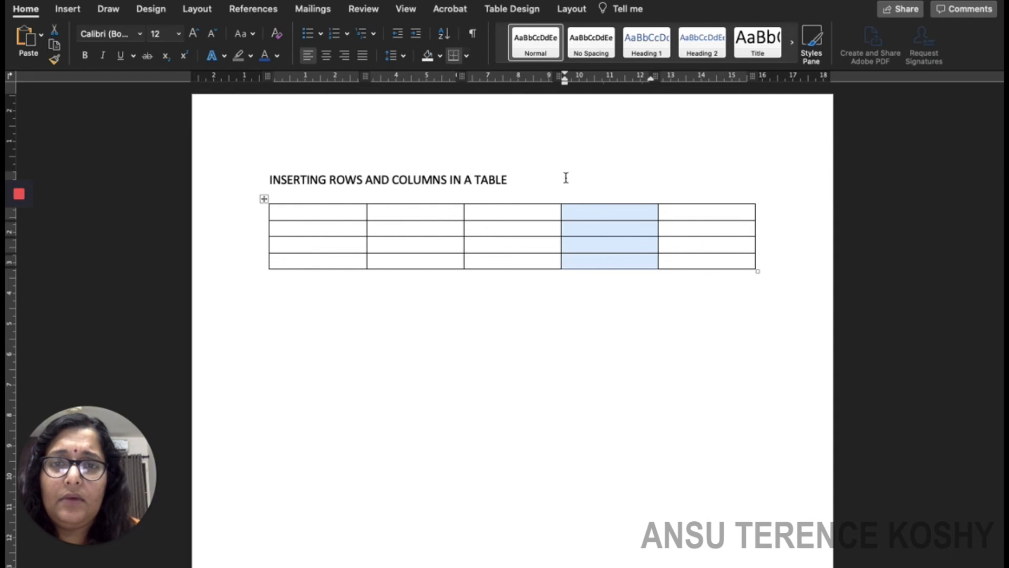
{"action": "left_click", "coordinate": [572, 10]}
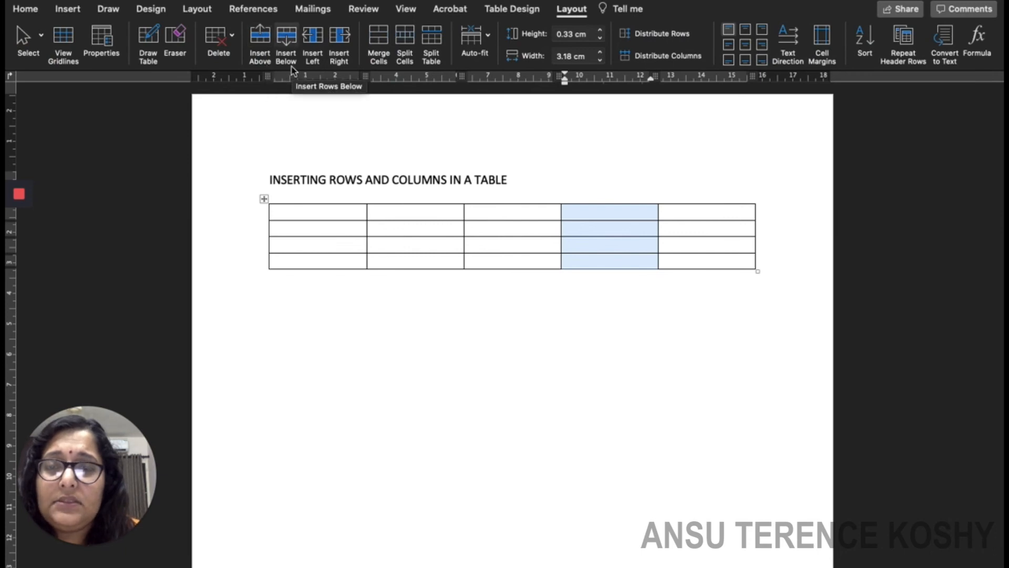
{"action": "left_click", "coordinate": [324, 53]}
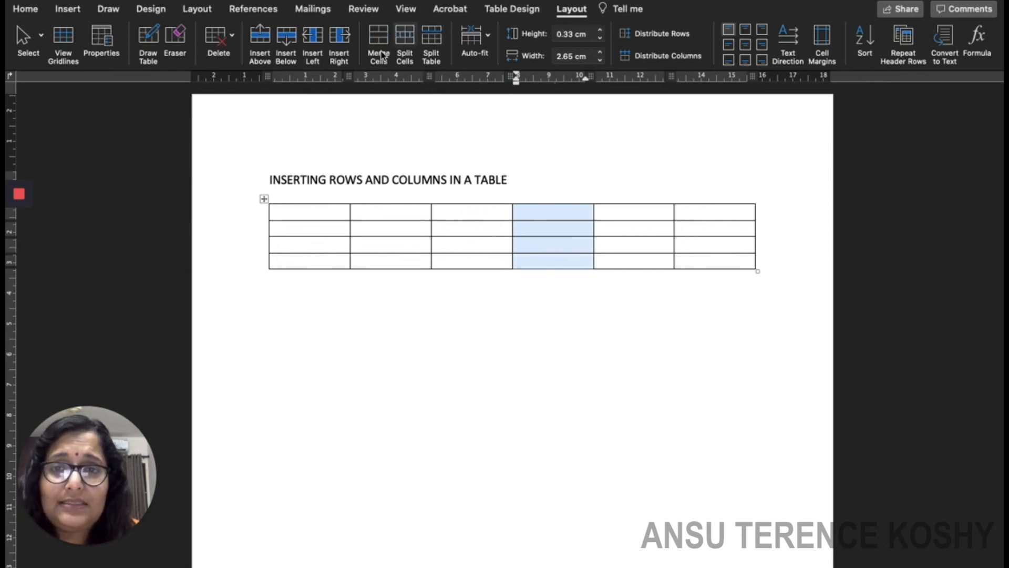
{"action": "left_click", "coordinate": [340, 48]}
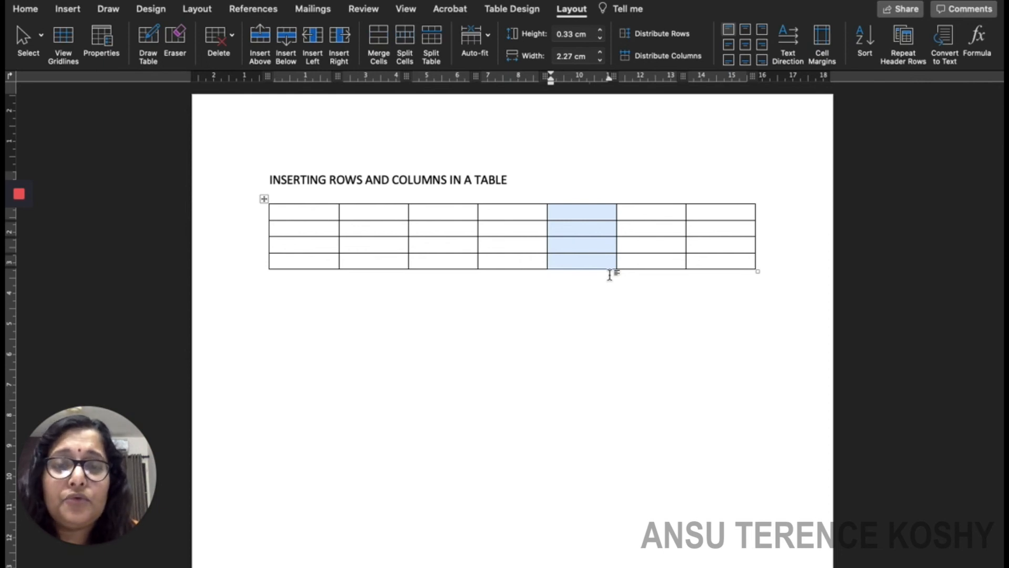
{"action": "left_click", "coordinate": [637, 298]}
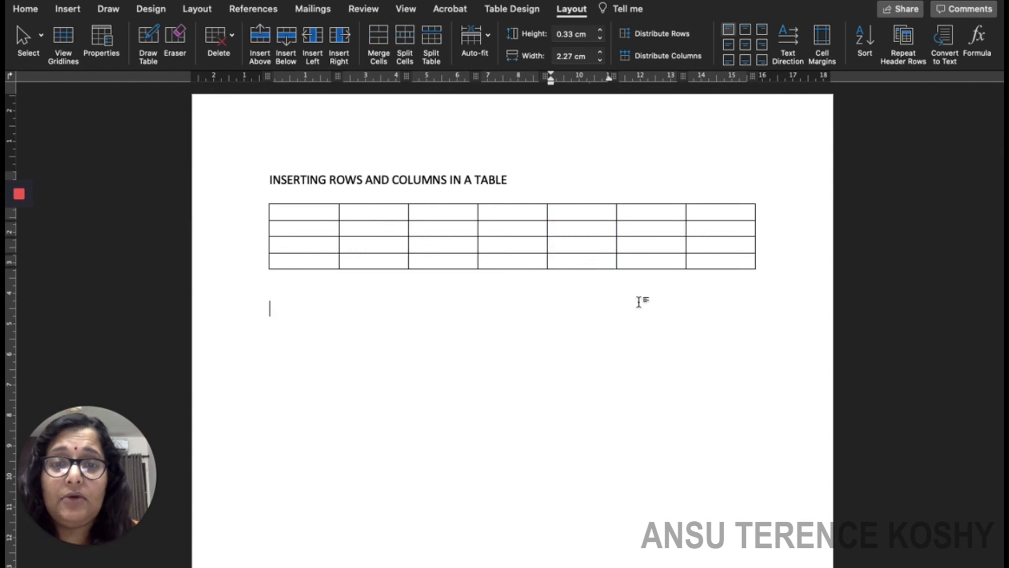
{"action": "left_click", "coordinate": [577, 214]}
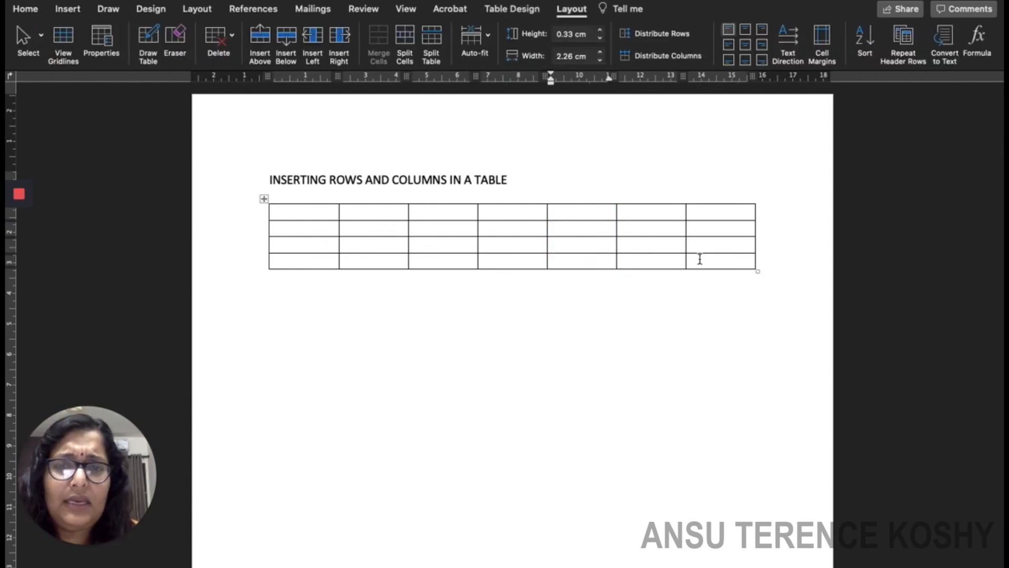
Delete the table's first column.
{"action": "left_click", "coordinate": [300, 205]}
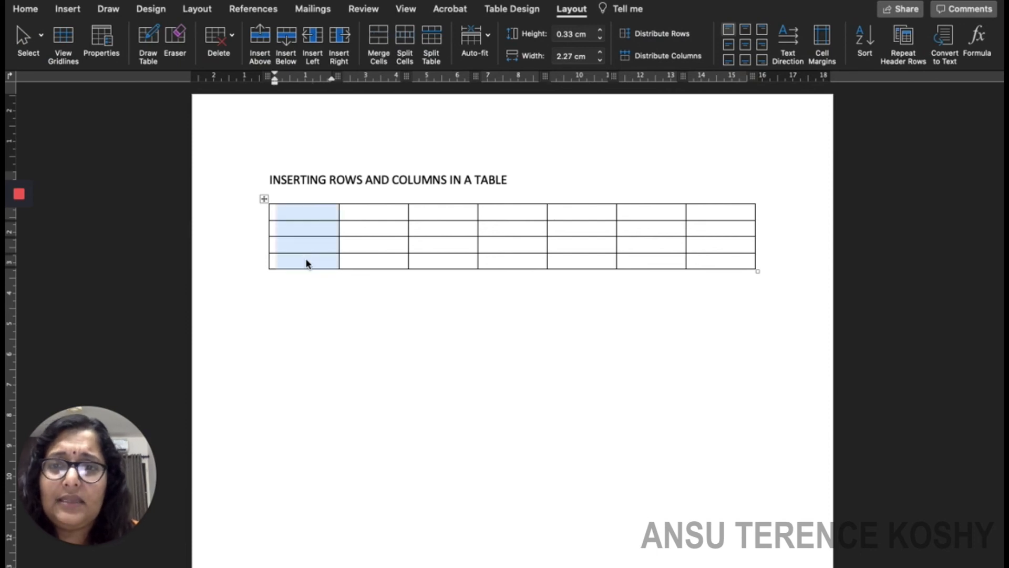
{"action": "left_click", "coordinate": [237, 44]}
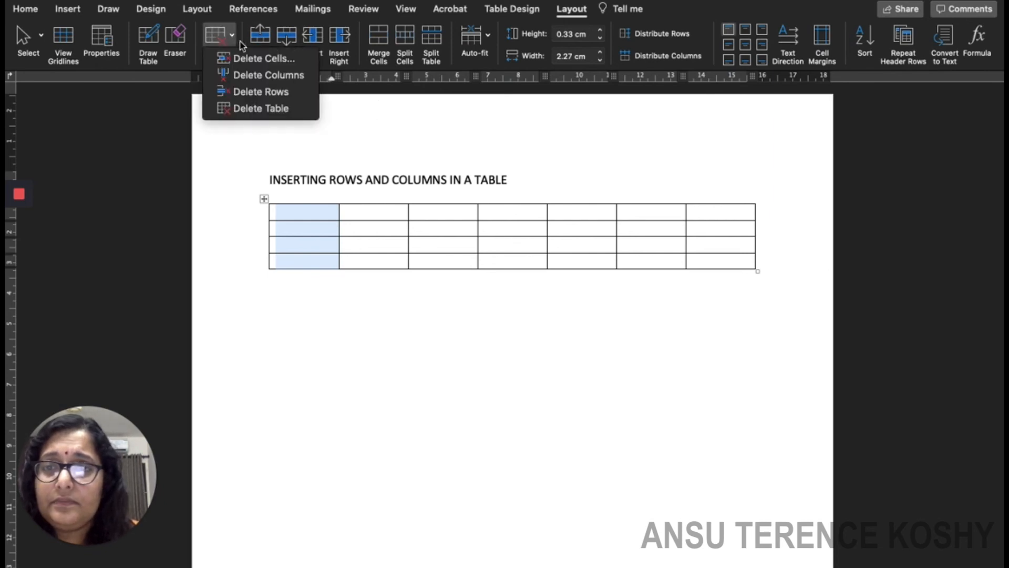
{"action": "left_click", "coordinate": [273, 77]}
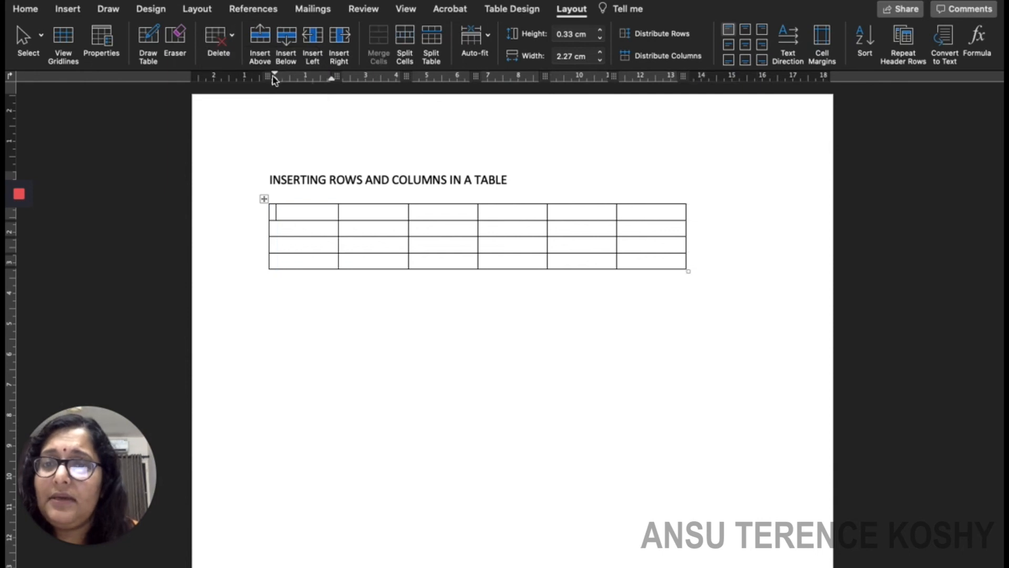
Delete the second column, then drag the table wider and taller.
{"action": "left_click", "coordinate": [289, 209]}
{"action": "left_click_drag", "start_coordinate": [369, 213], "coordinate": [373, 261]}
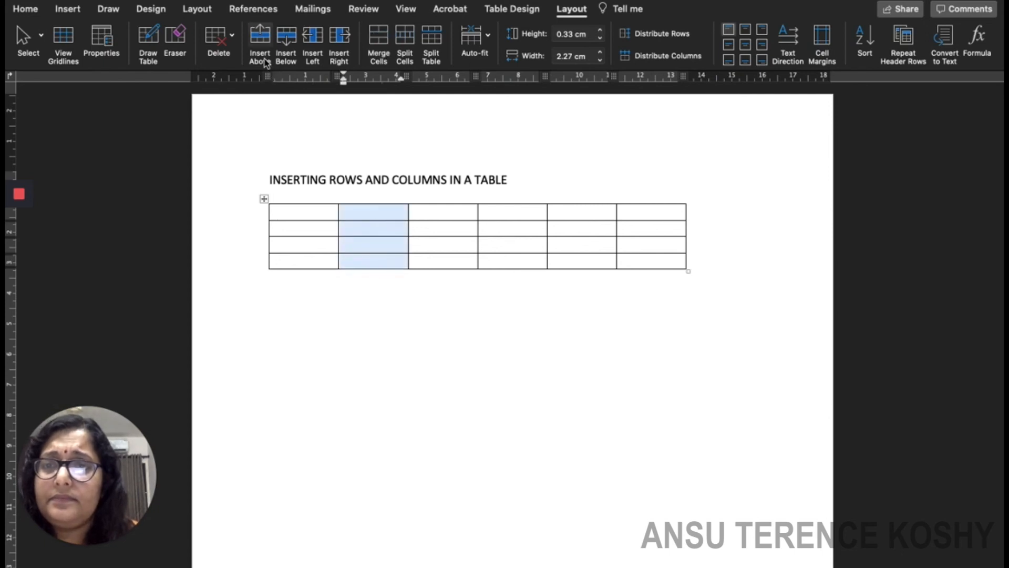
{"action": "left_click", "coordinate": [232, 39]}
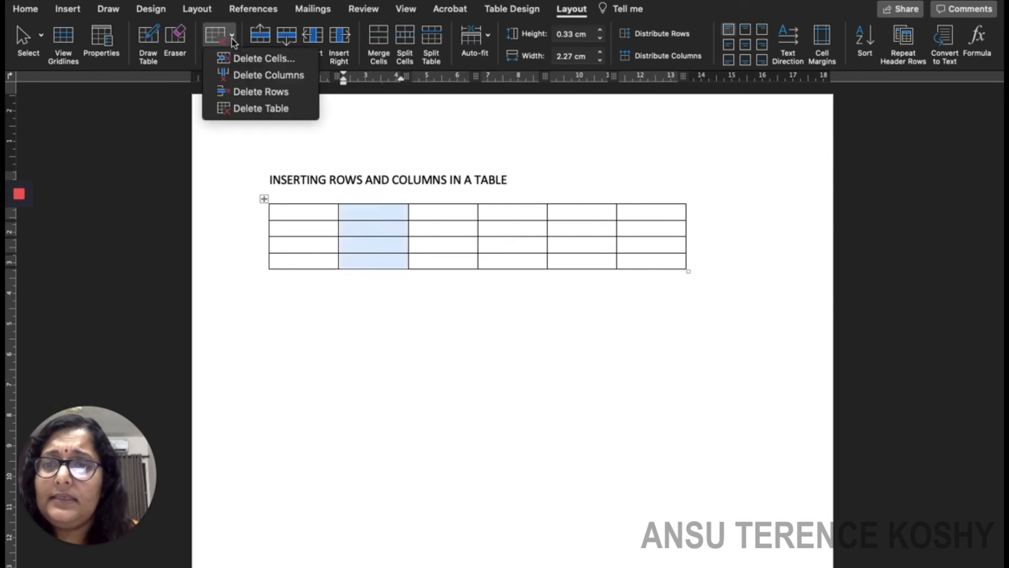
{"action": "left_click", "coordinate": [269, 76]}
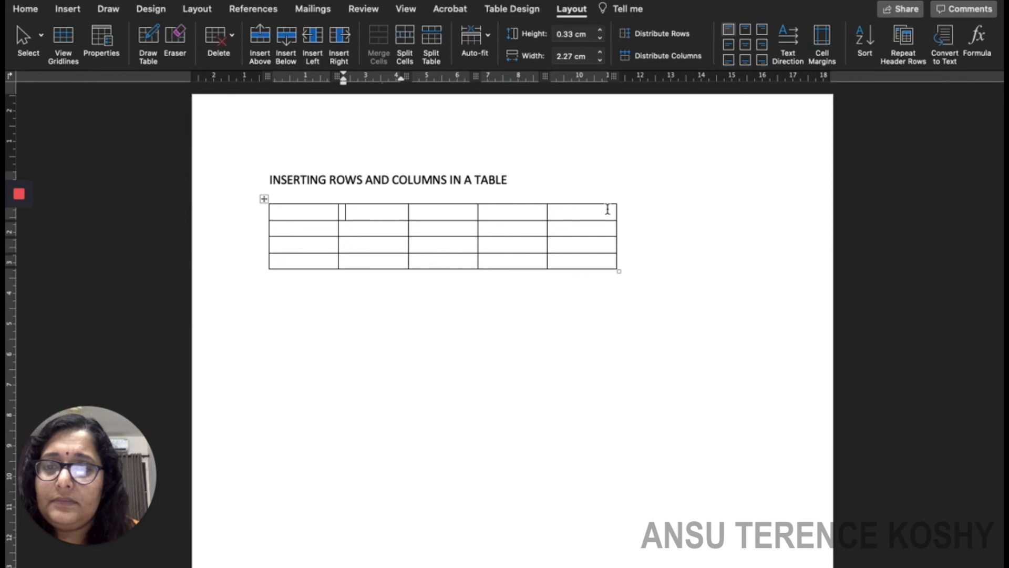
{"action": "left_click_drag", "start_coordinate": [618, 272], "coordinate": [711, 333]}
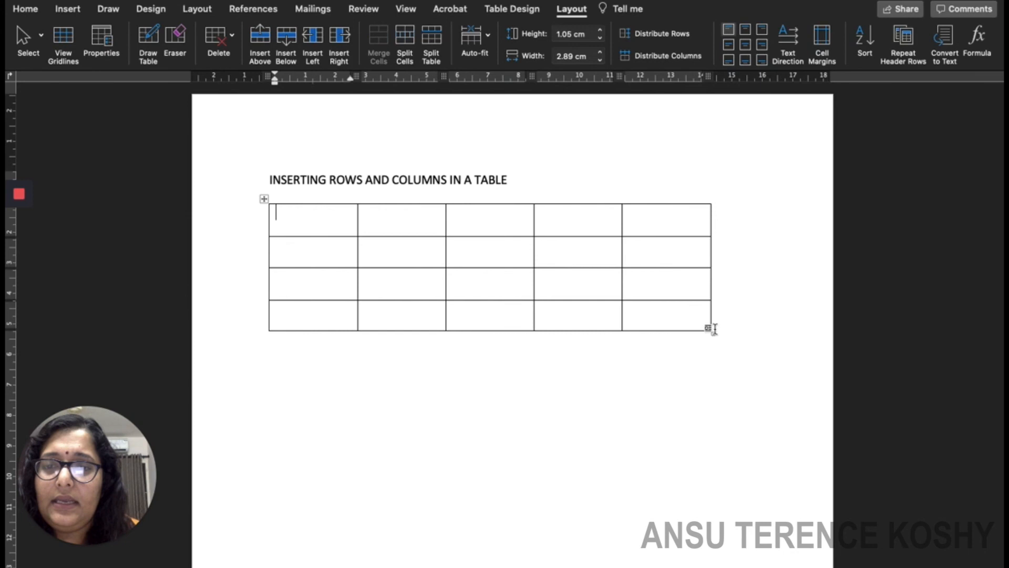
Enlarge the table to about 1.28 cm rows and 3.3 cm columns, and move it lower and left.
{"action": "left_click_drag", "start_coordinate": [711, 331], "coordinate": [773, 360]}
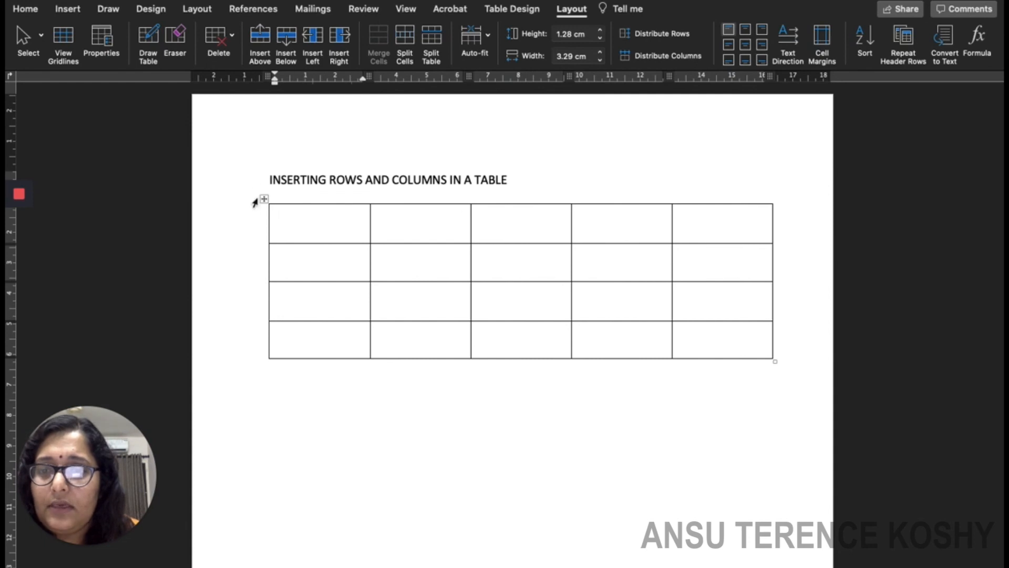
{"action": "left_click_drag", "start_coordinate": [264, 198], "coordinate": [260, 251]}
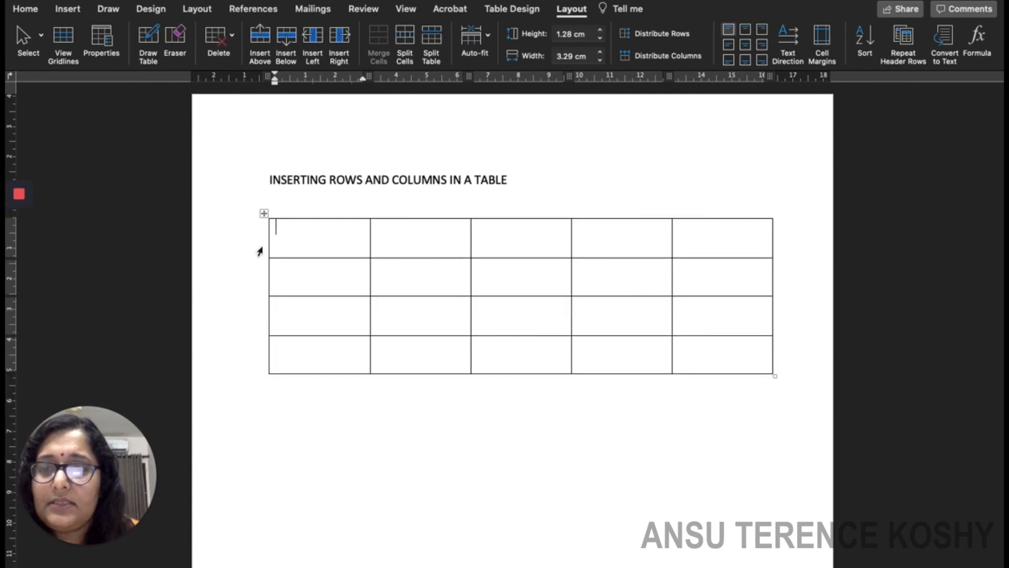
{"action": "left_click", "coordinate": [259, 197]}
{"action": "left_click", "coordinate": [450, 431]}
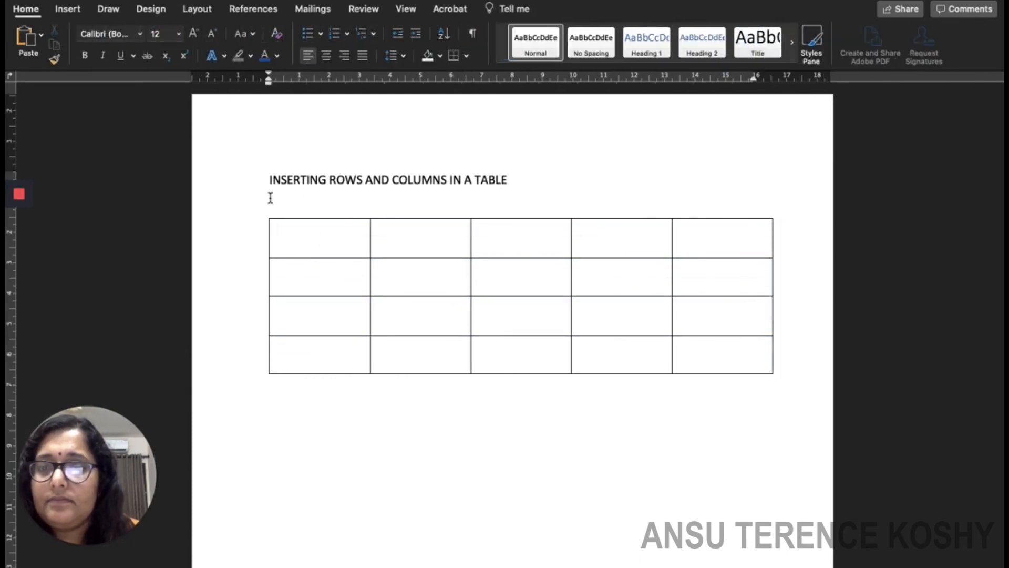
{"action": "left_click", "coordinate": [265, 213]}
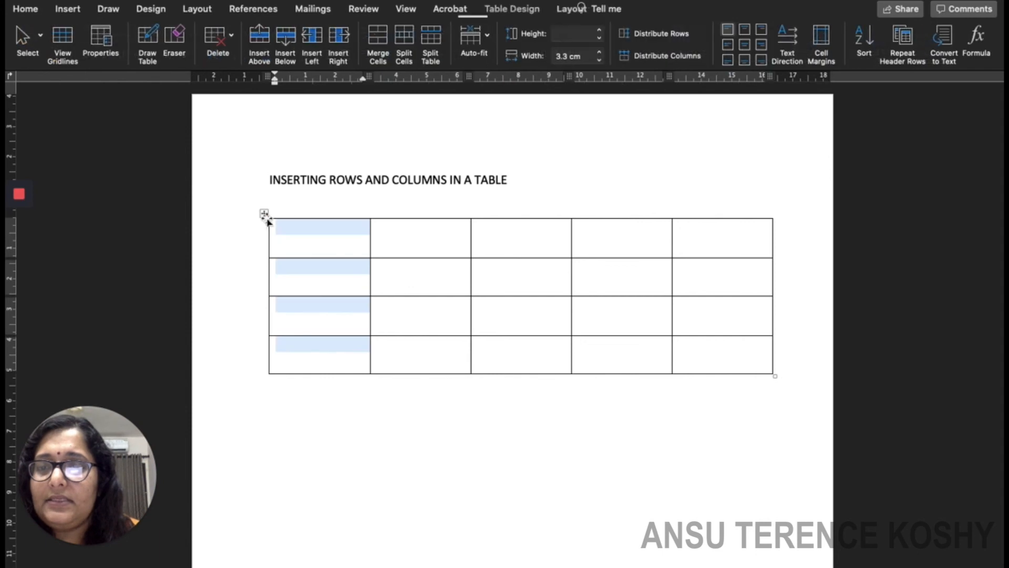
{"action": "left_click_drag", "start_coordinate": [264, 213], "coordinate": [227, 342]}
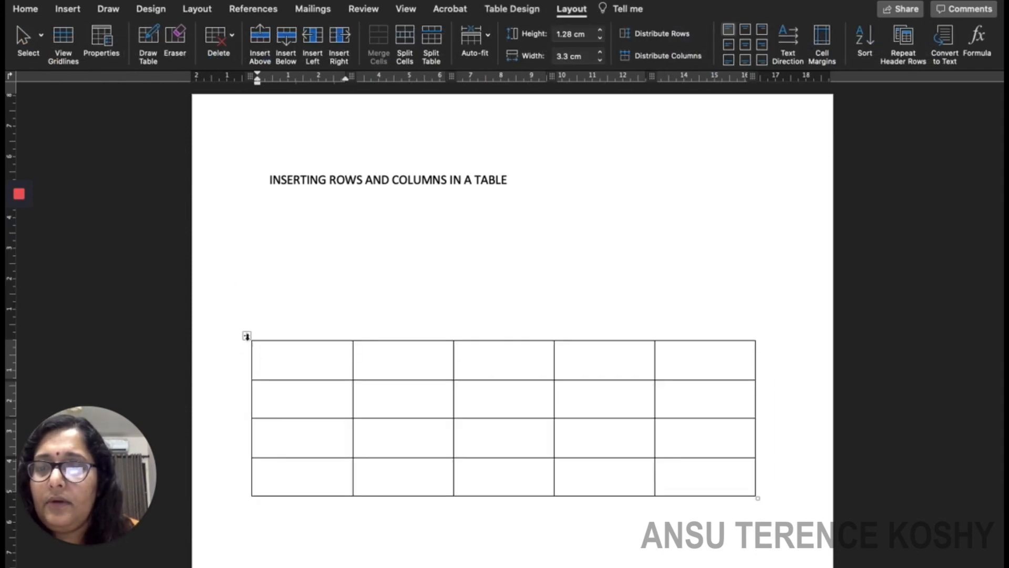
Move the table back up, then select the header cells of columns 3 to 5.
{"action": "left_click_drag", "start_coordinate": [245, 335], "coordinate": [244, 206]}
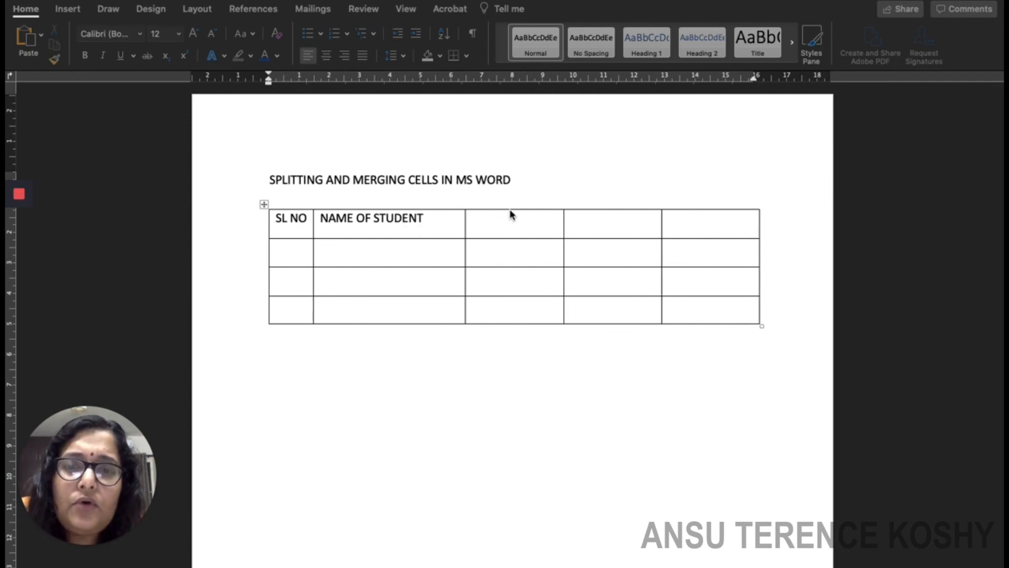
{"action": "left_click", "coordinate": [497, 220]}
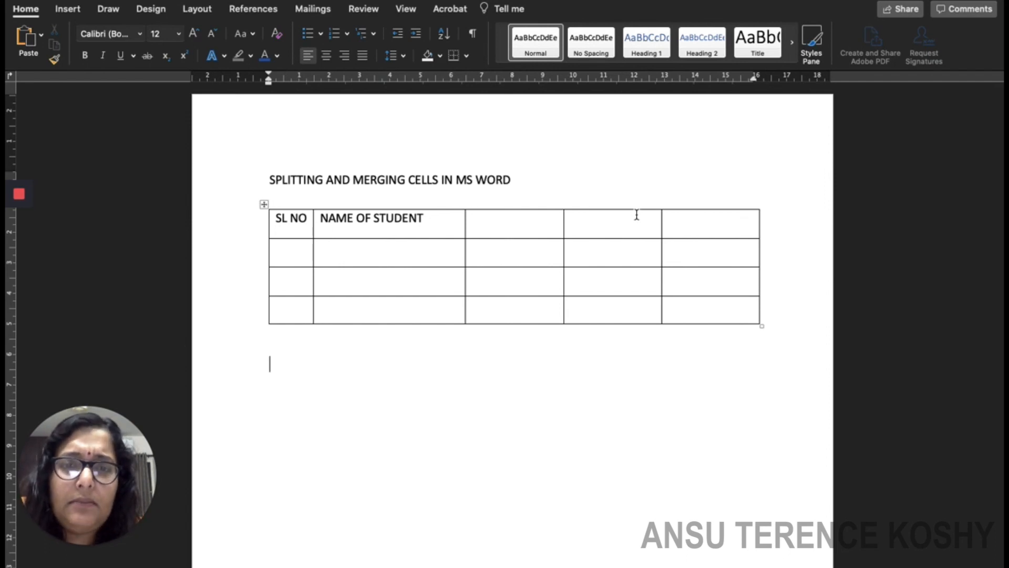
{"action": "left_click_drag", "start_coordinate": [525, 226], "coordinate": [712, 224]}
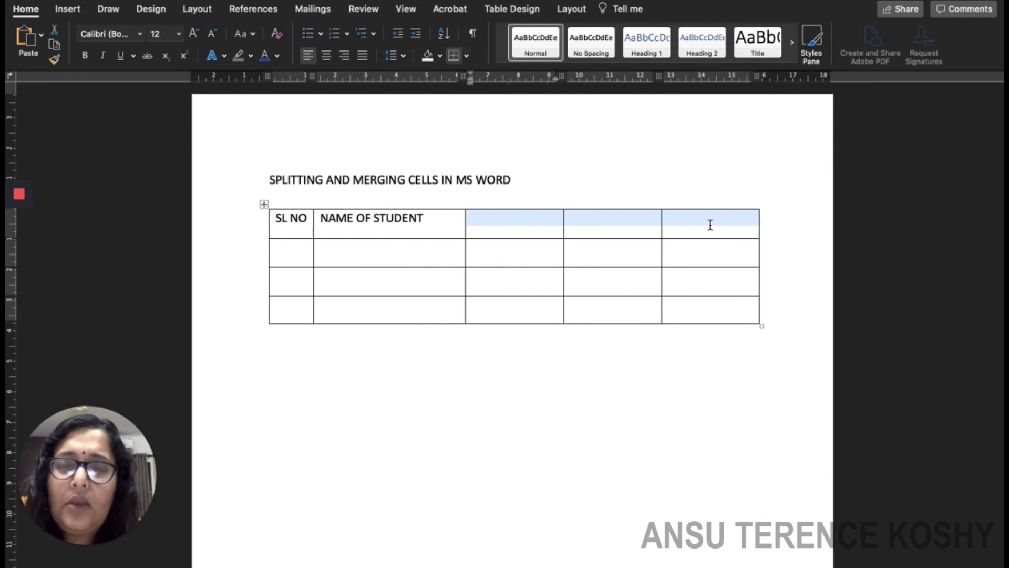
Split the selected header cells into 3 columns and 2 rows with Split Cells.
{"action": "left_click", "coordinate": [573, 10]}
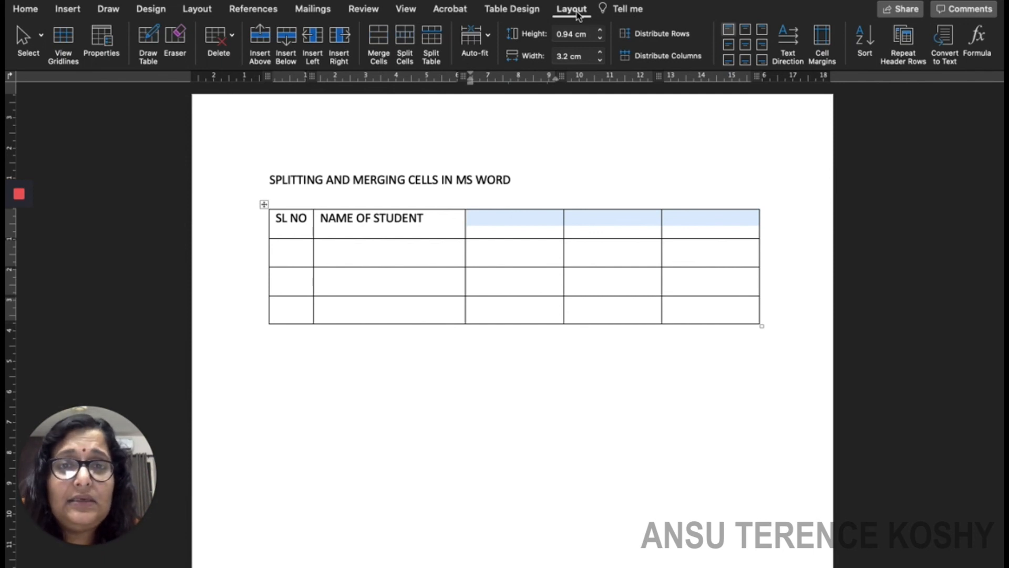
{"action": "left_click", "coordinate": [408, 42]}
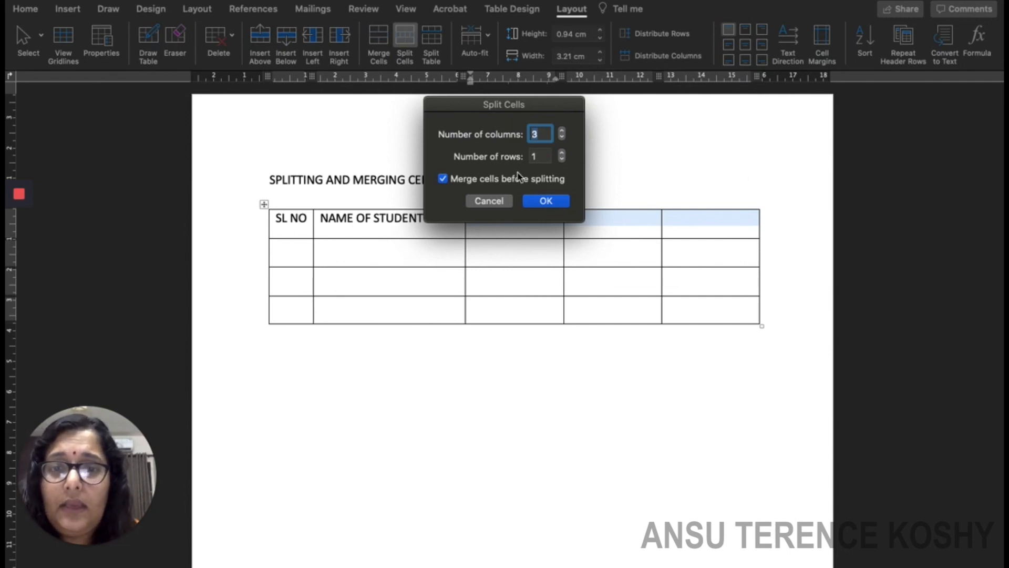
{"action": "left_click", "coordinate": [562, 153]}
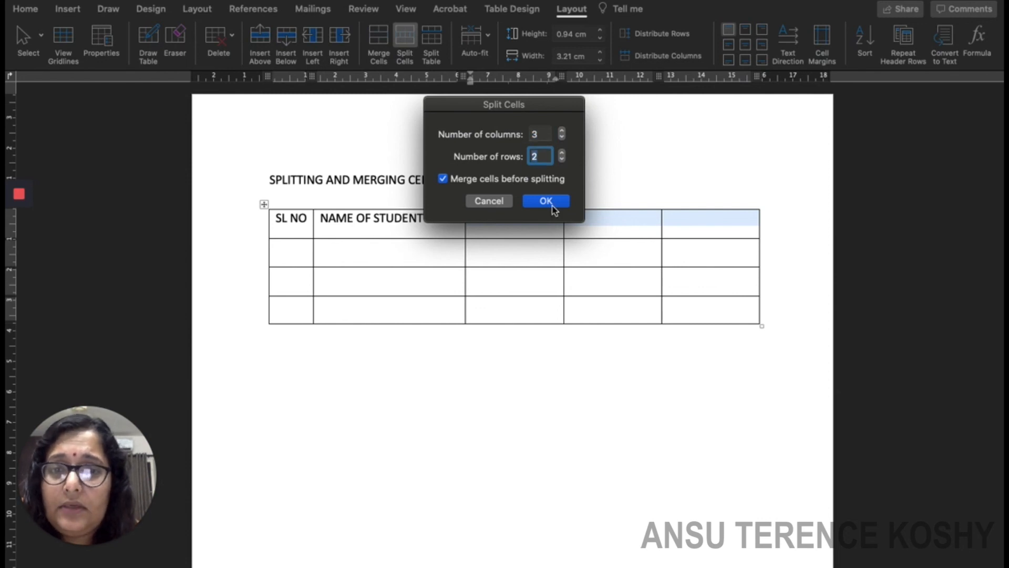
{"action": "left_click", "coordinate": [546, 201]}
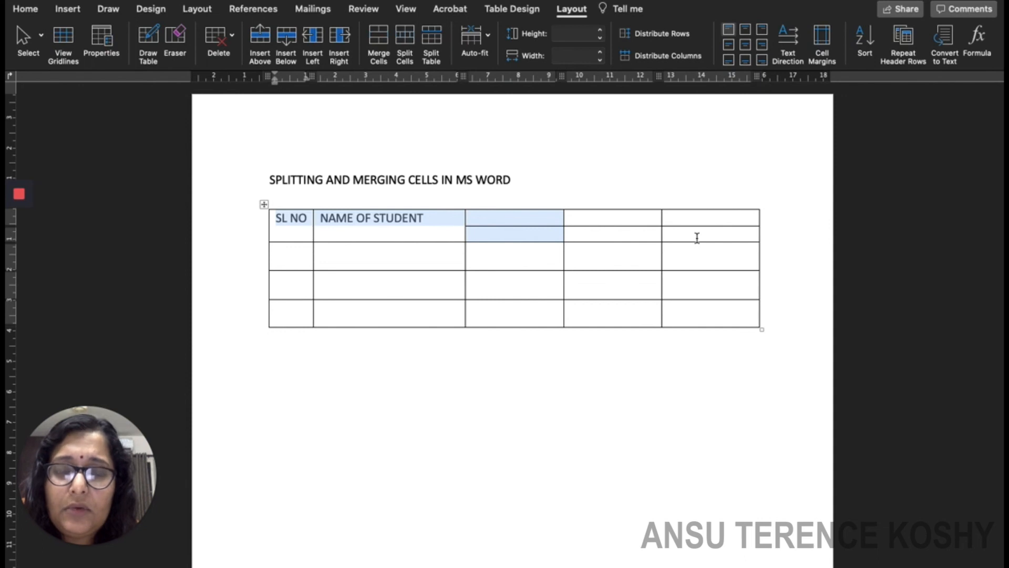
{"action": "left_click", "coordinate": [496, 220]}
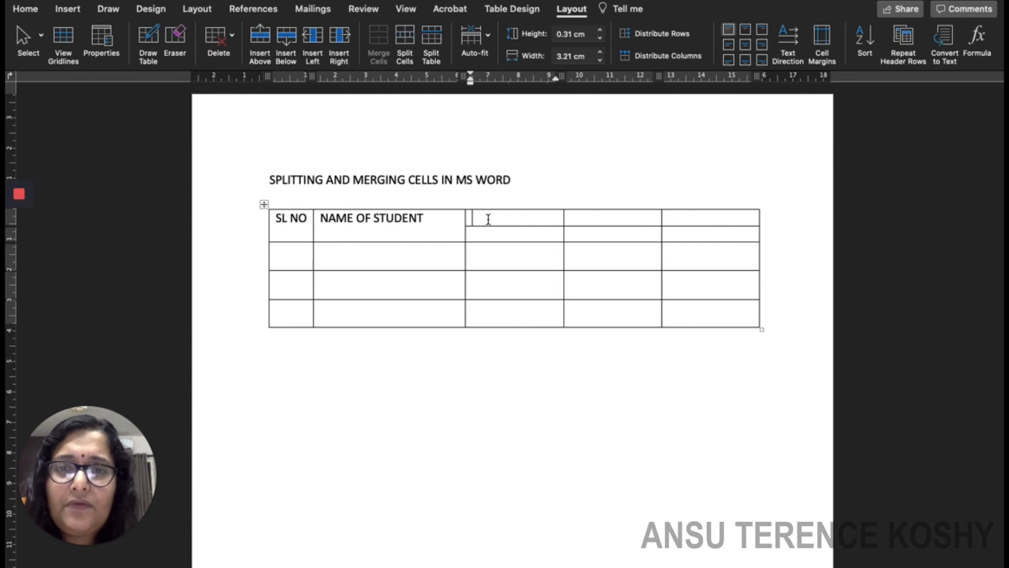
Merge the top three split cells over columns 3–5 into one 9.62 cm cell.
{"action": "left_click_drag", "start_coordinate": [488, 220], "coordinate": [688, 220]}
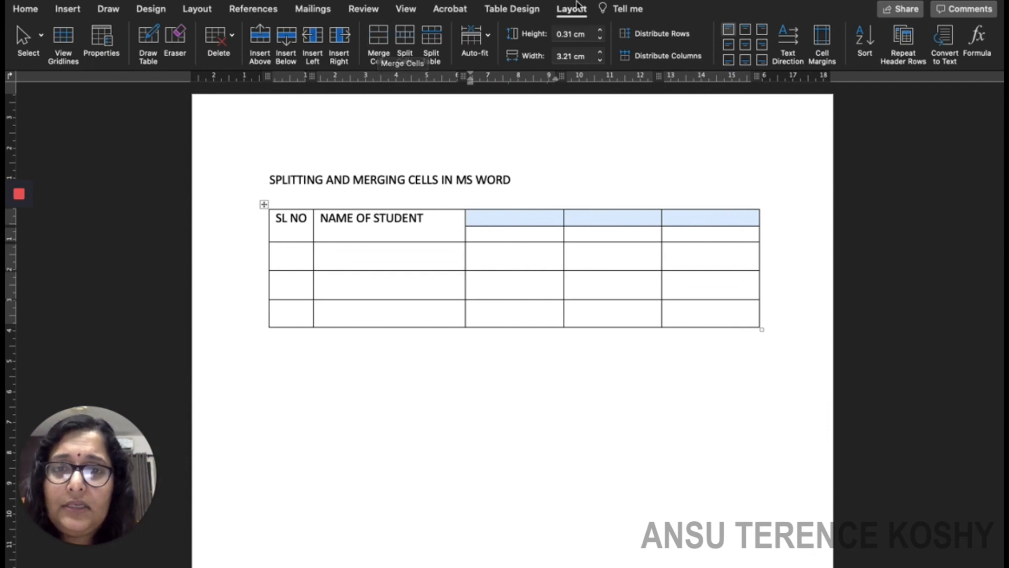
{"action": "left_click", "coordinate": [373, 46]}
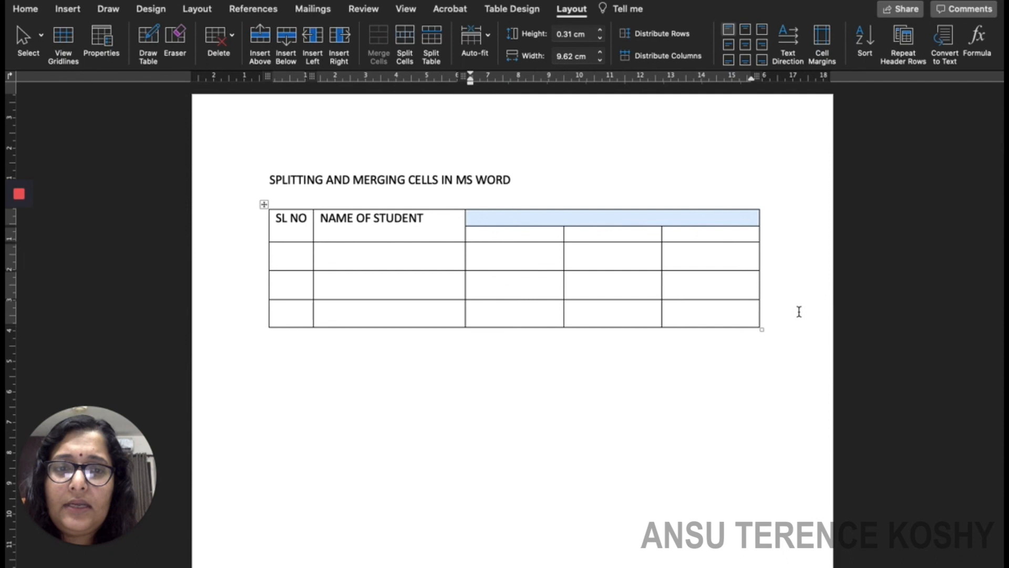
{"action": "key", "text": "Up"}
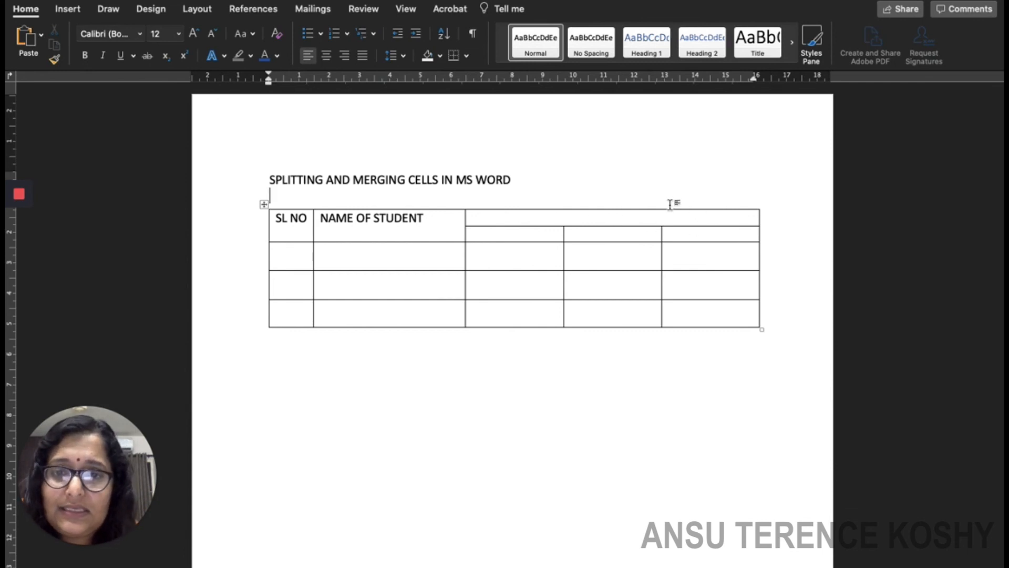
Type SUBJECTS in the merged cell, then SCIENCE, SOCIAL SCIENCE and MATHEMATICS in the cells below.
{"action": "left_click", "coordinate": [543, 219]}
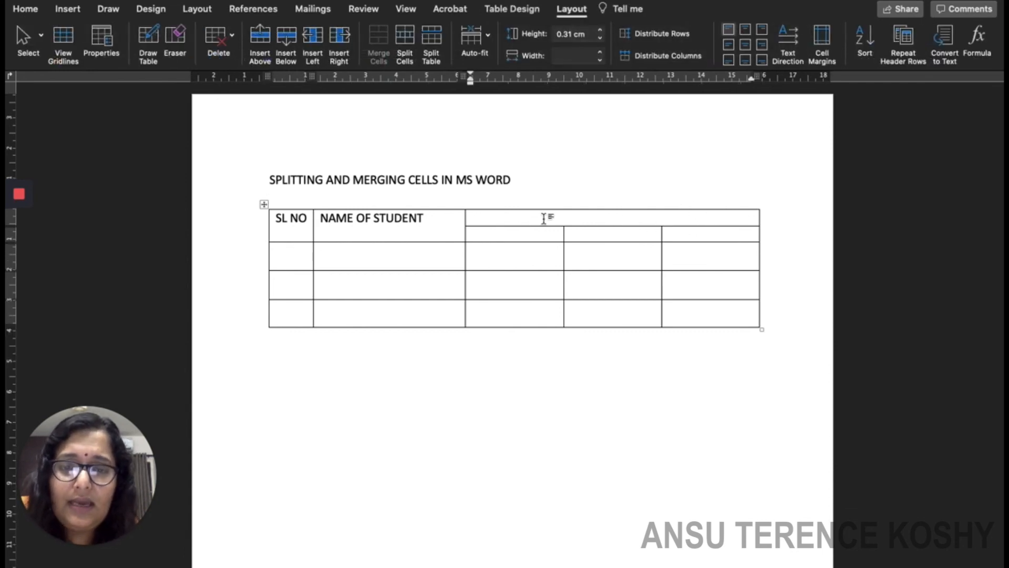
{"action": "type", "text": "SUBJ"}
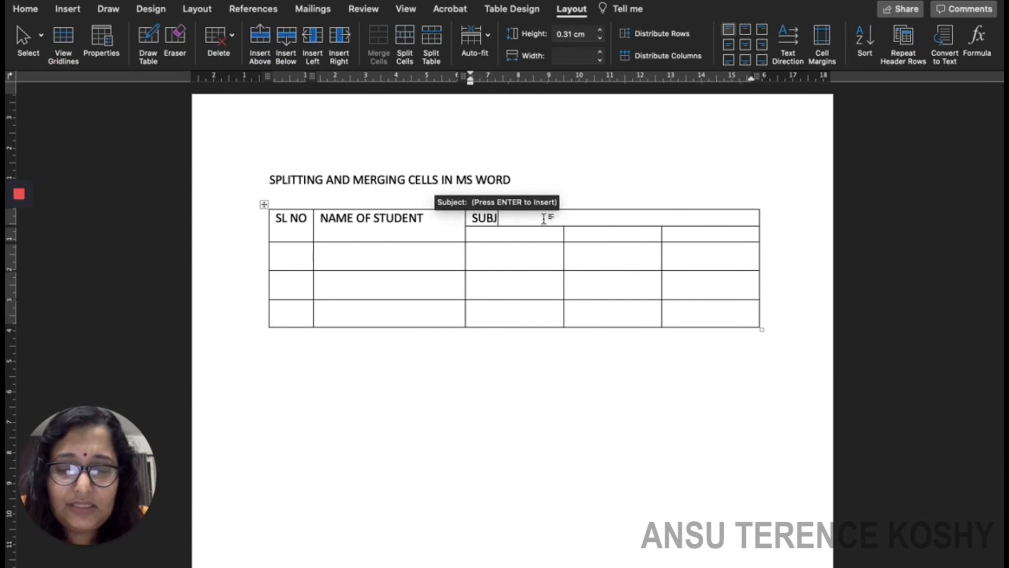
{"action": "type", "text": "ECTS"}
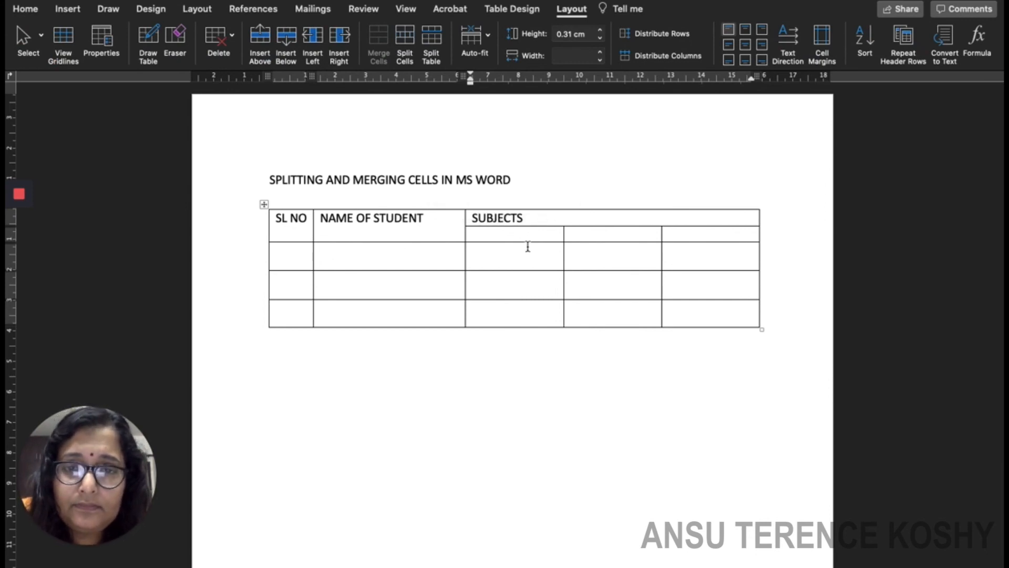
{"action": "left_click", "coordinate": [527, 235]}
{"action": "type", "text": "SC"}
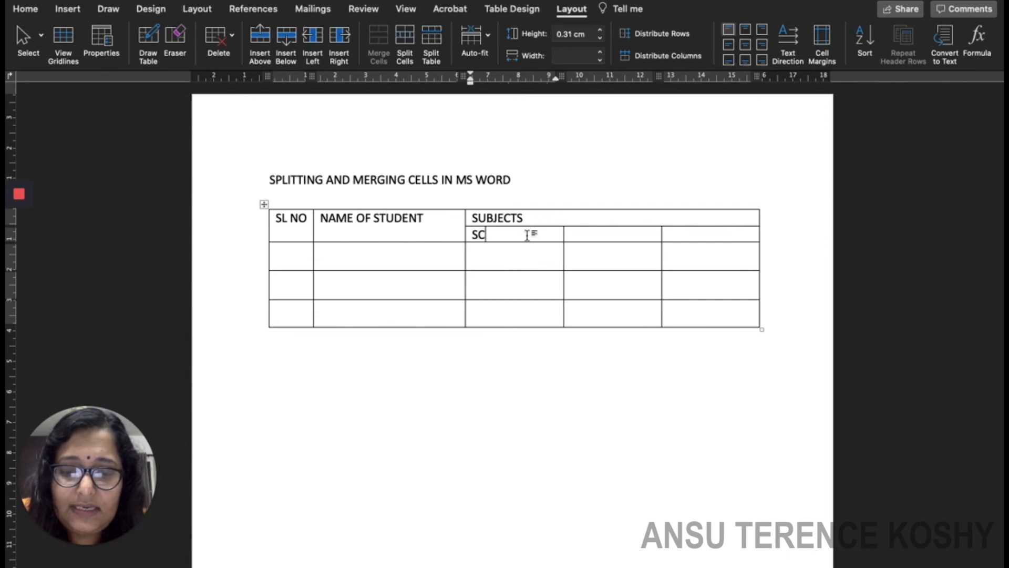
{"action": "type", "text": "IENCE"}
{"action": "left_click", "coordinate": [586, 232]}
{"action": "type", "text": "SOC"}
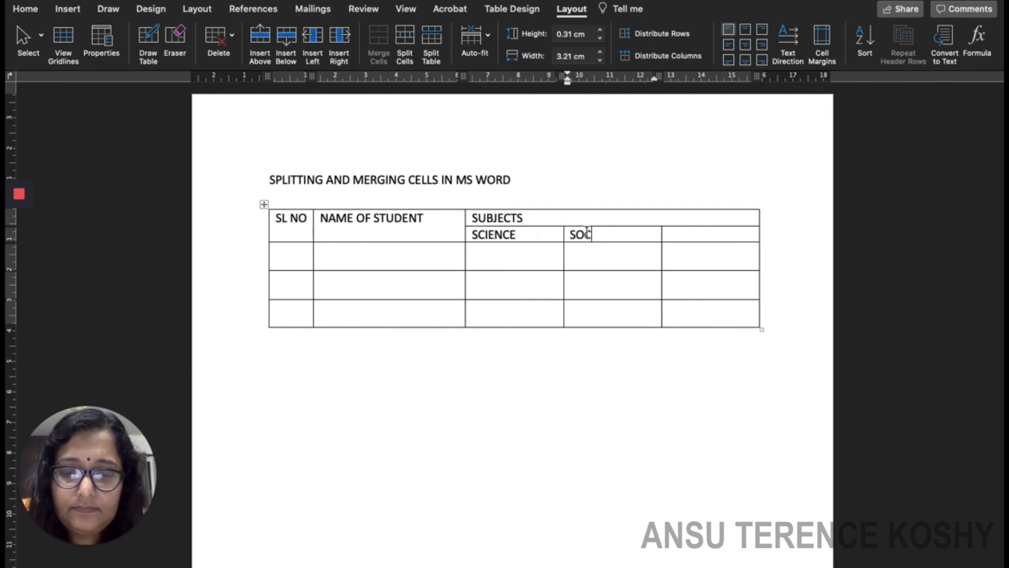
{"action": "type", "text": "IAL"}
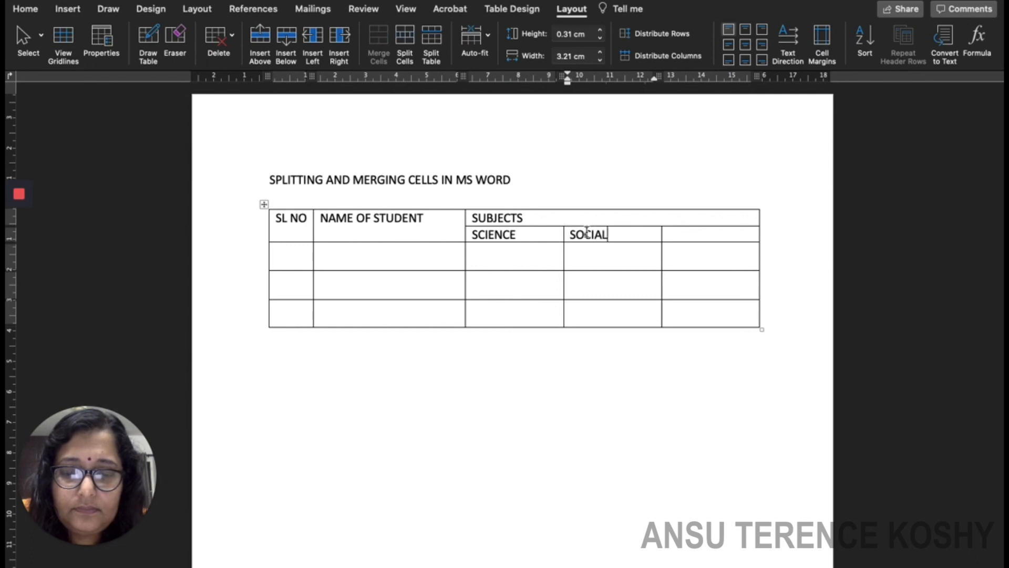
{"action": "type", "text": " SCIENCE"}
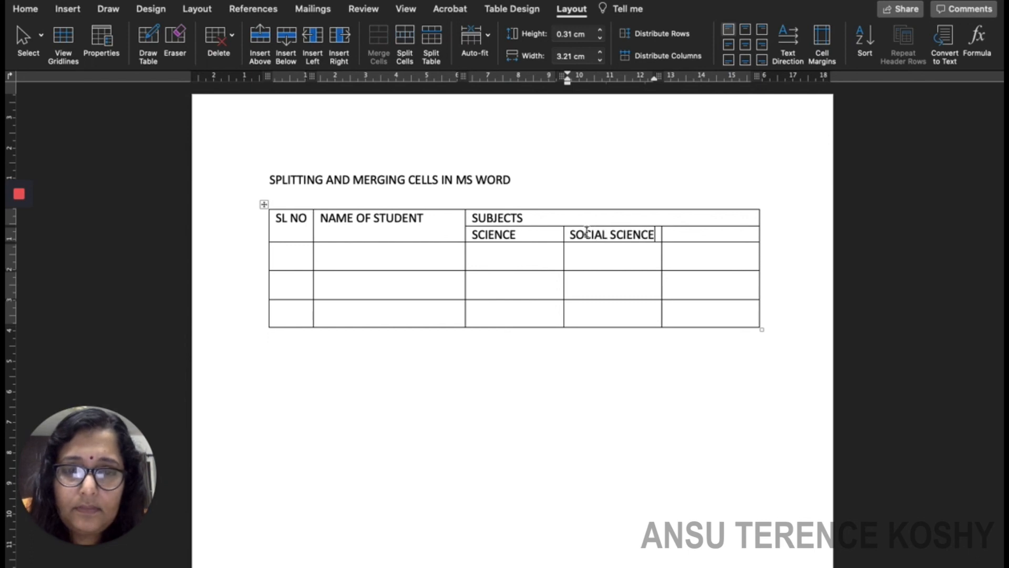
{"action": "left_click", "coordinate": [673, 235]}
{"action": "type", "text": "MATHEMATICS"}
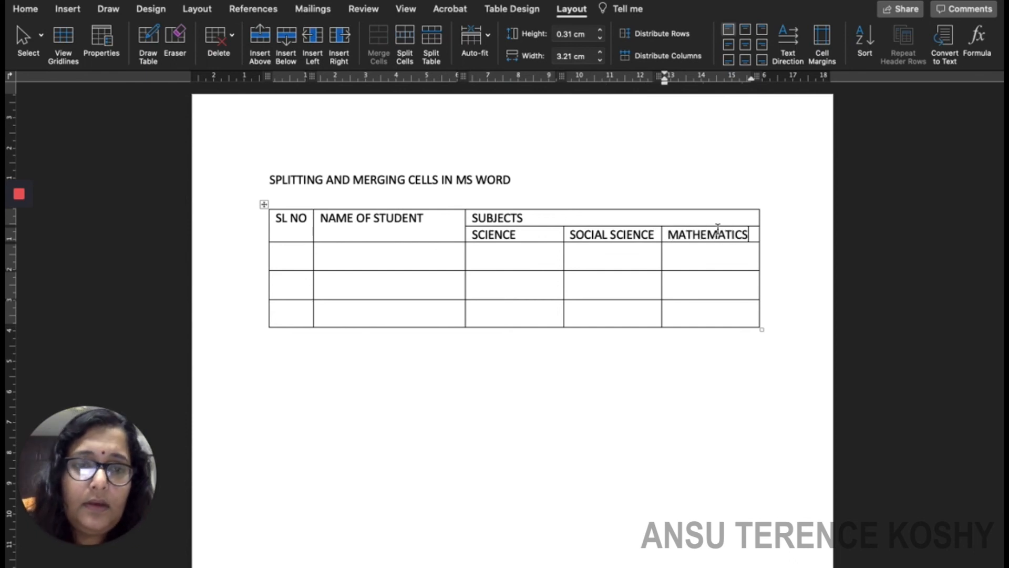
{"action": "left_click", "coordinate": [795, 287]}
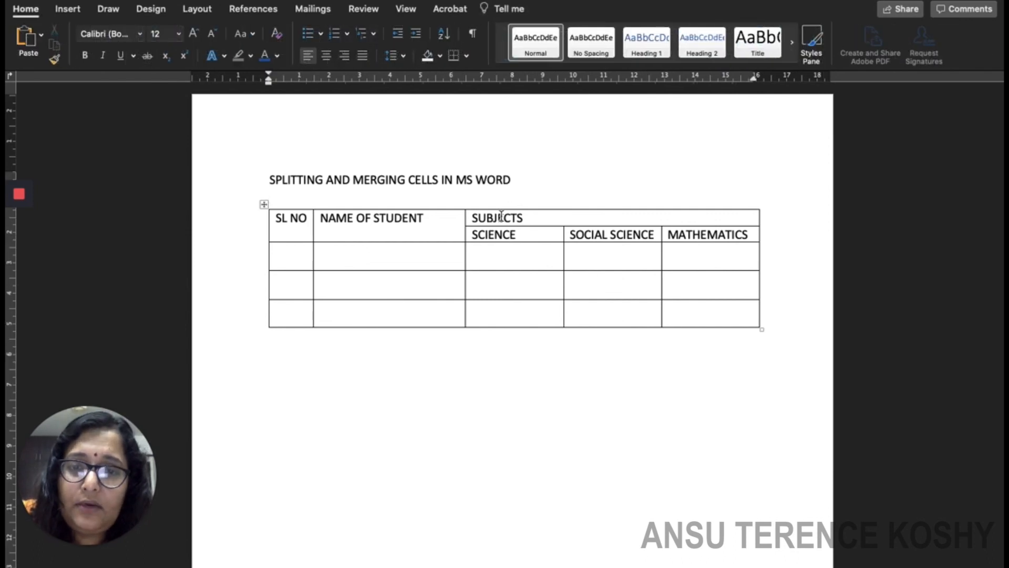
Select SUBJECTS and apply Center alignment from the Home tab.
{"action": "left_click", "coordinate": [528, 218]}
{"action": "left_click_drag", "start_coordinate": [528, 217], "coordinate": [473, 226]}
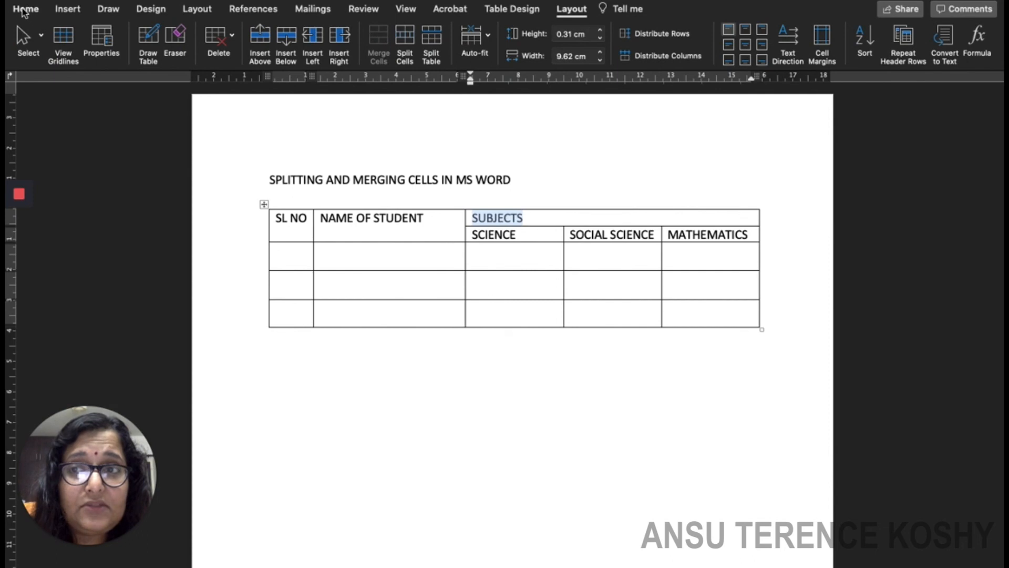
{"action": "left_click", "coordinate": [25, 13]}
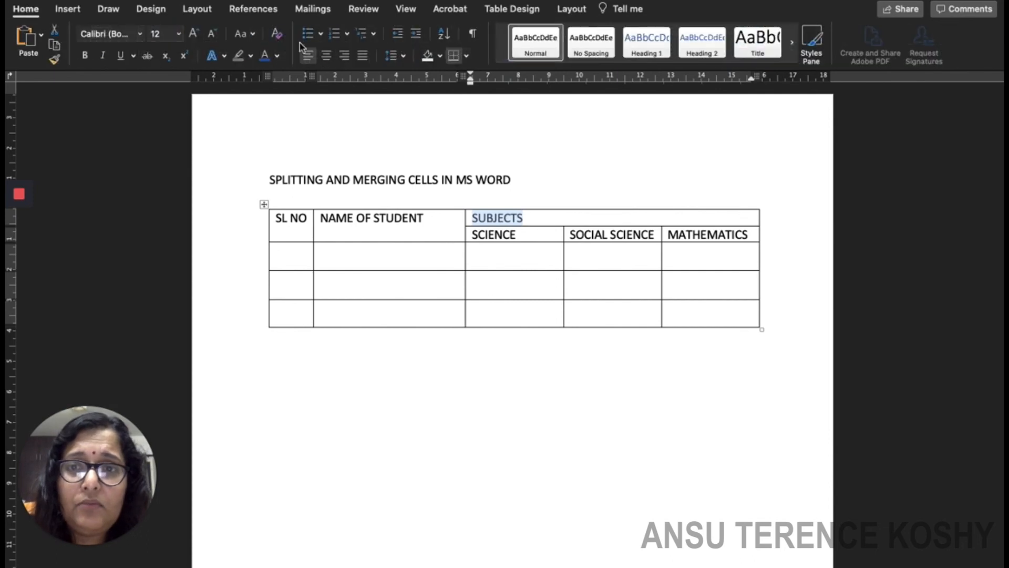
{"action": "left_click", "coordinate": [326, 55]}
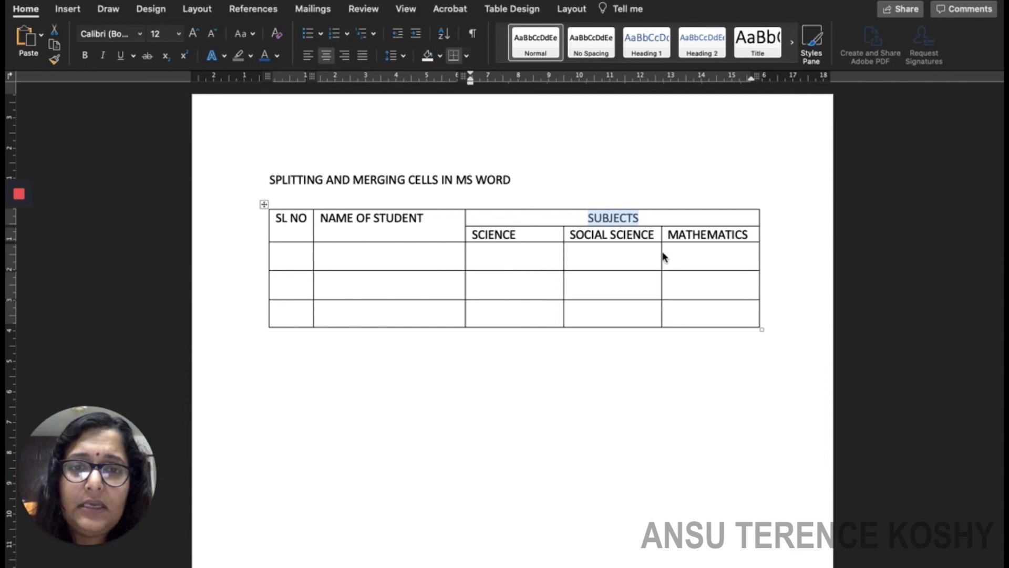
{"action": "left_click", "coordinate": [815, 226]}
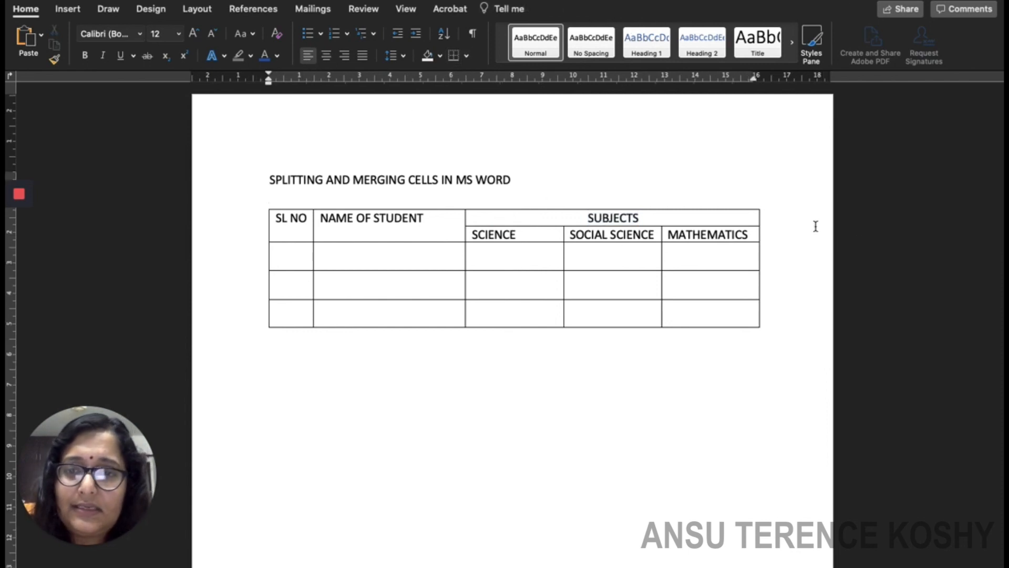